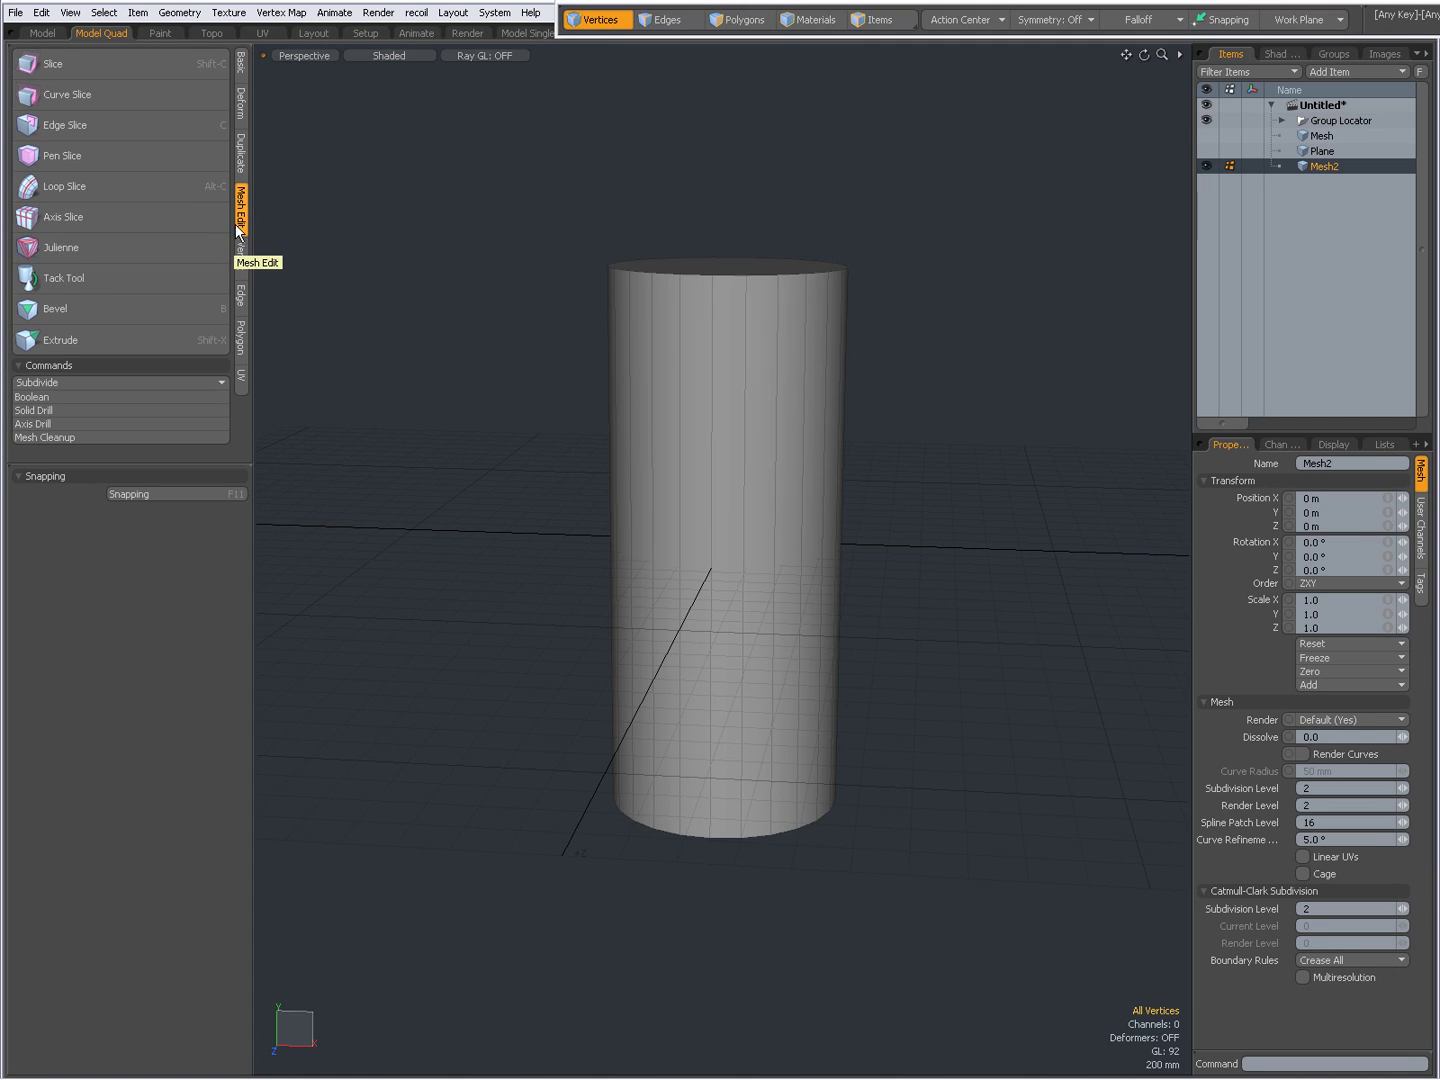
Step: Start Julienne on the cylinder with 8 clones, offset about 270 mm in X and 760 mm in Y, and enable Preview Only
left_click(76, 249)
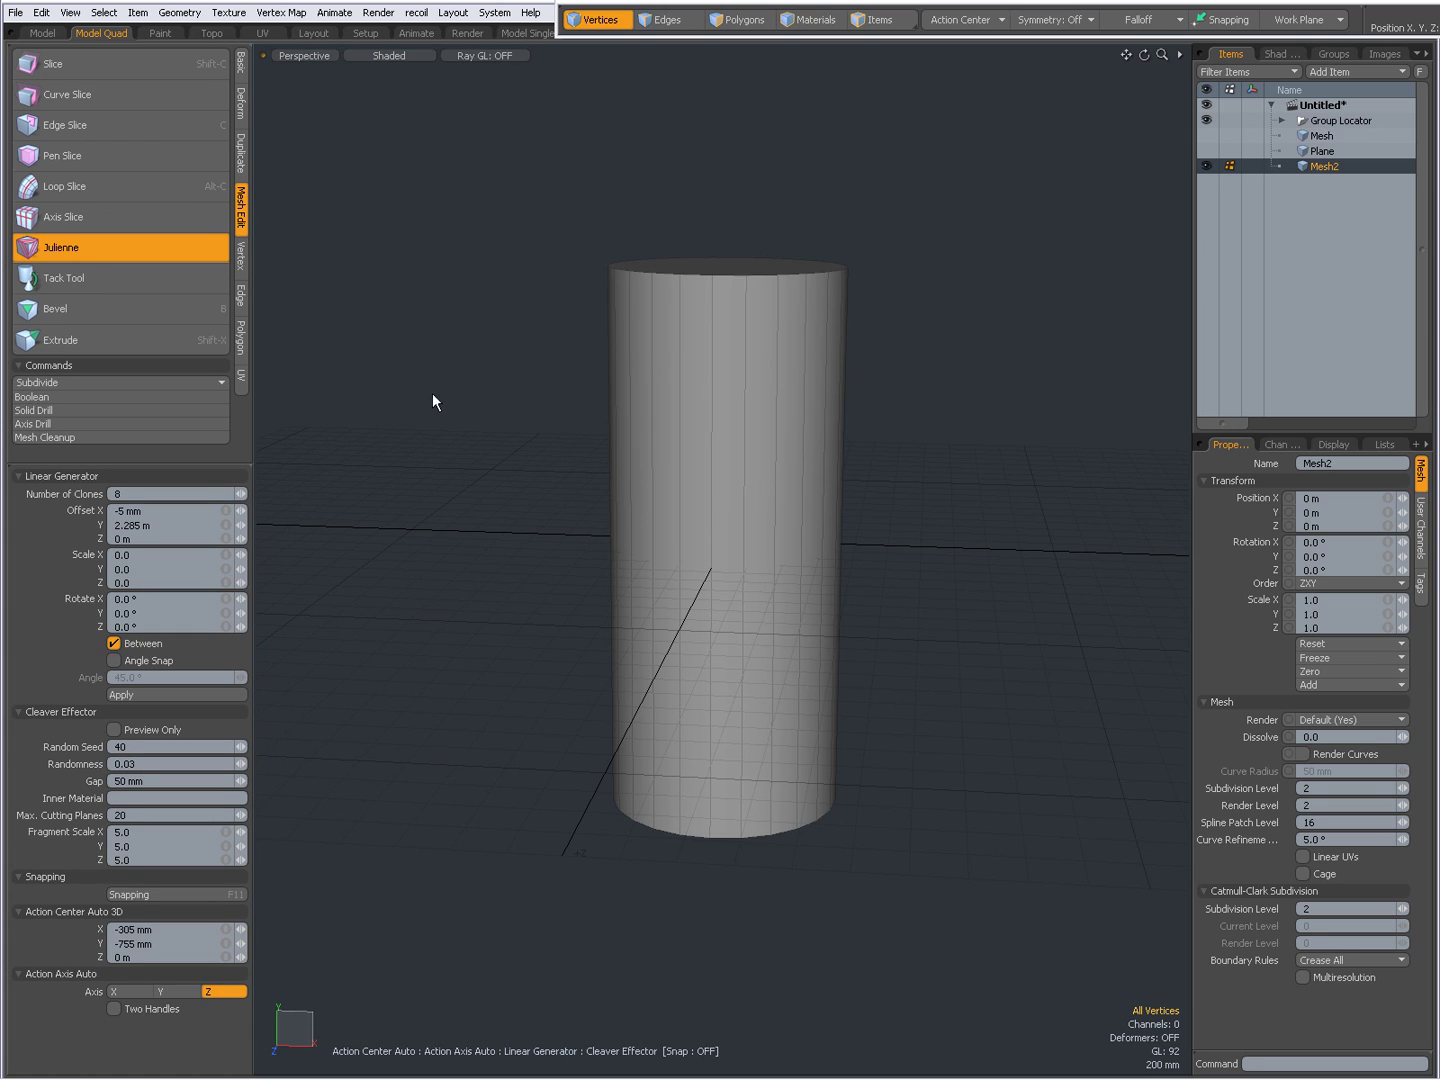
left_click(489, 474)
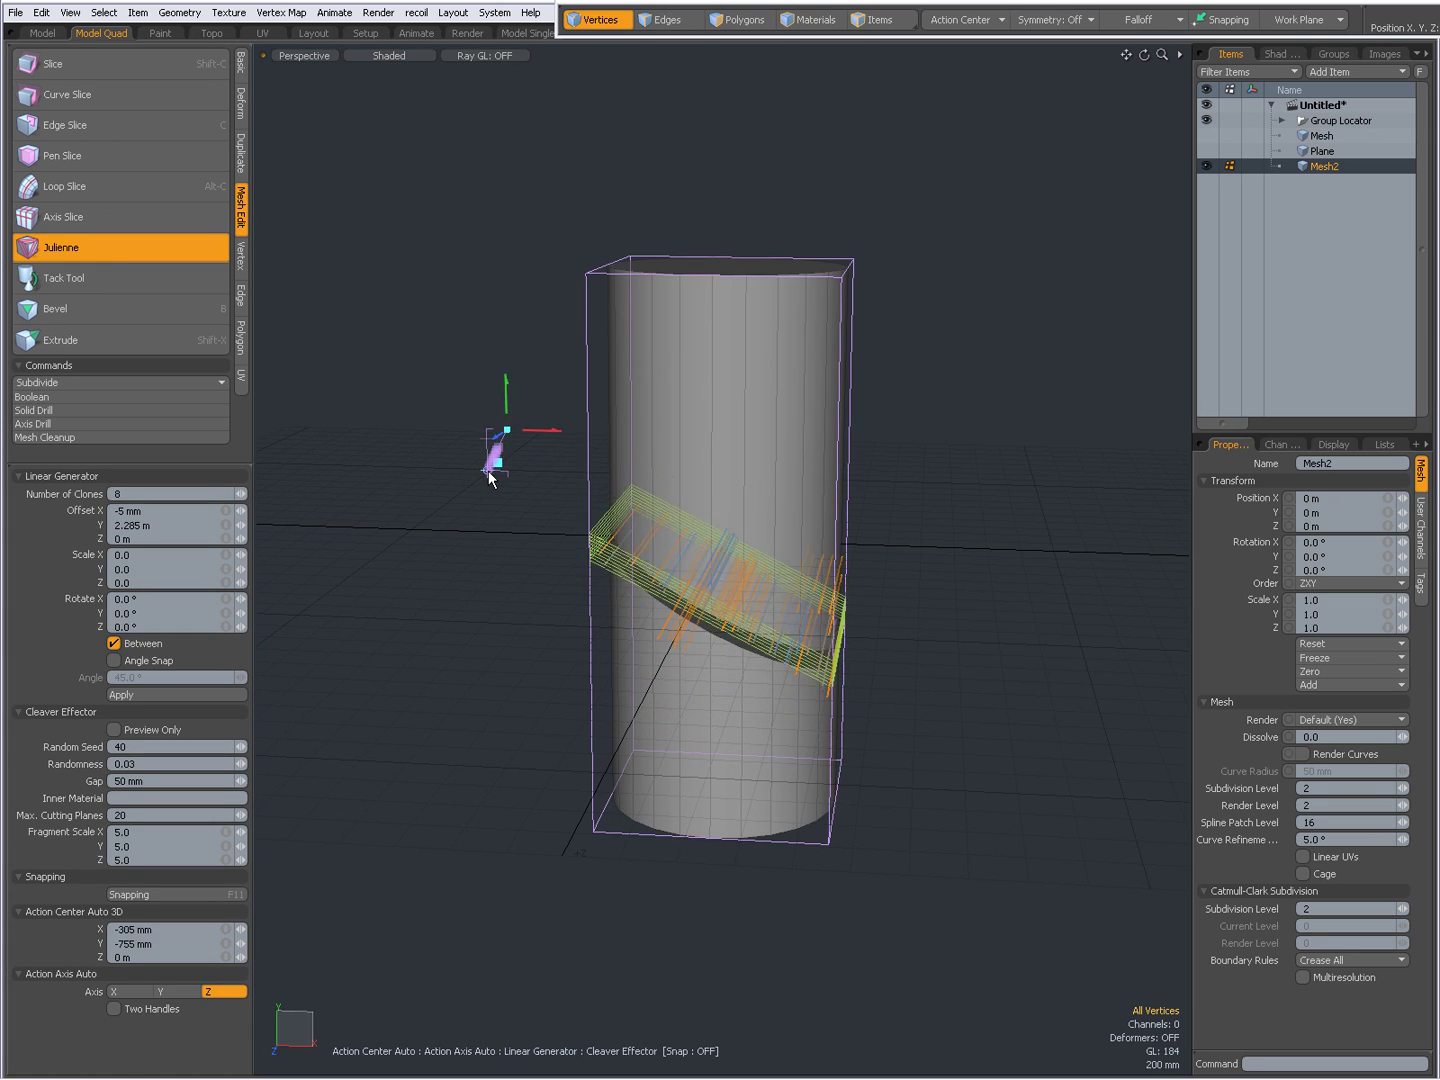
mouse_move(509, 396)
left_mouse_down()
mouse_move(493, 367)
mouse_move(526, 349)
left_mouse_up()
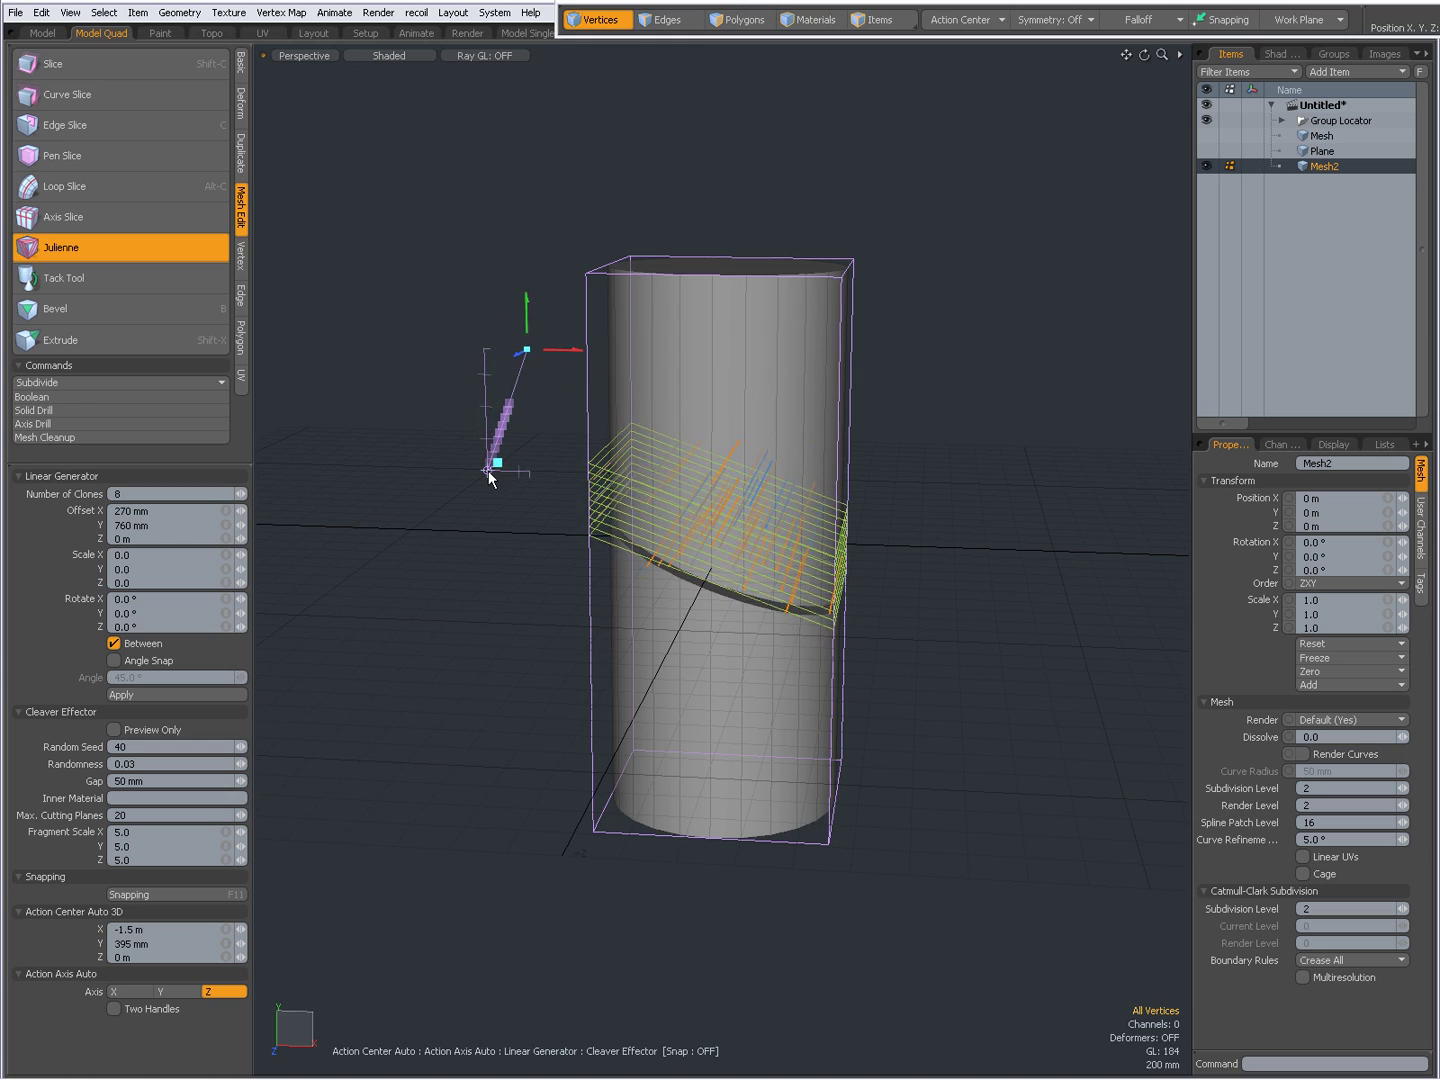
left_click(113, 730)
left_click_drag(736, 724, 779, 644, "alt")
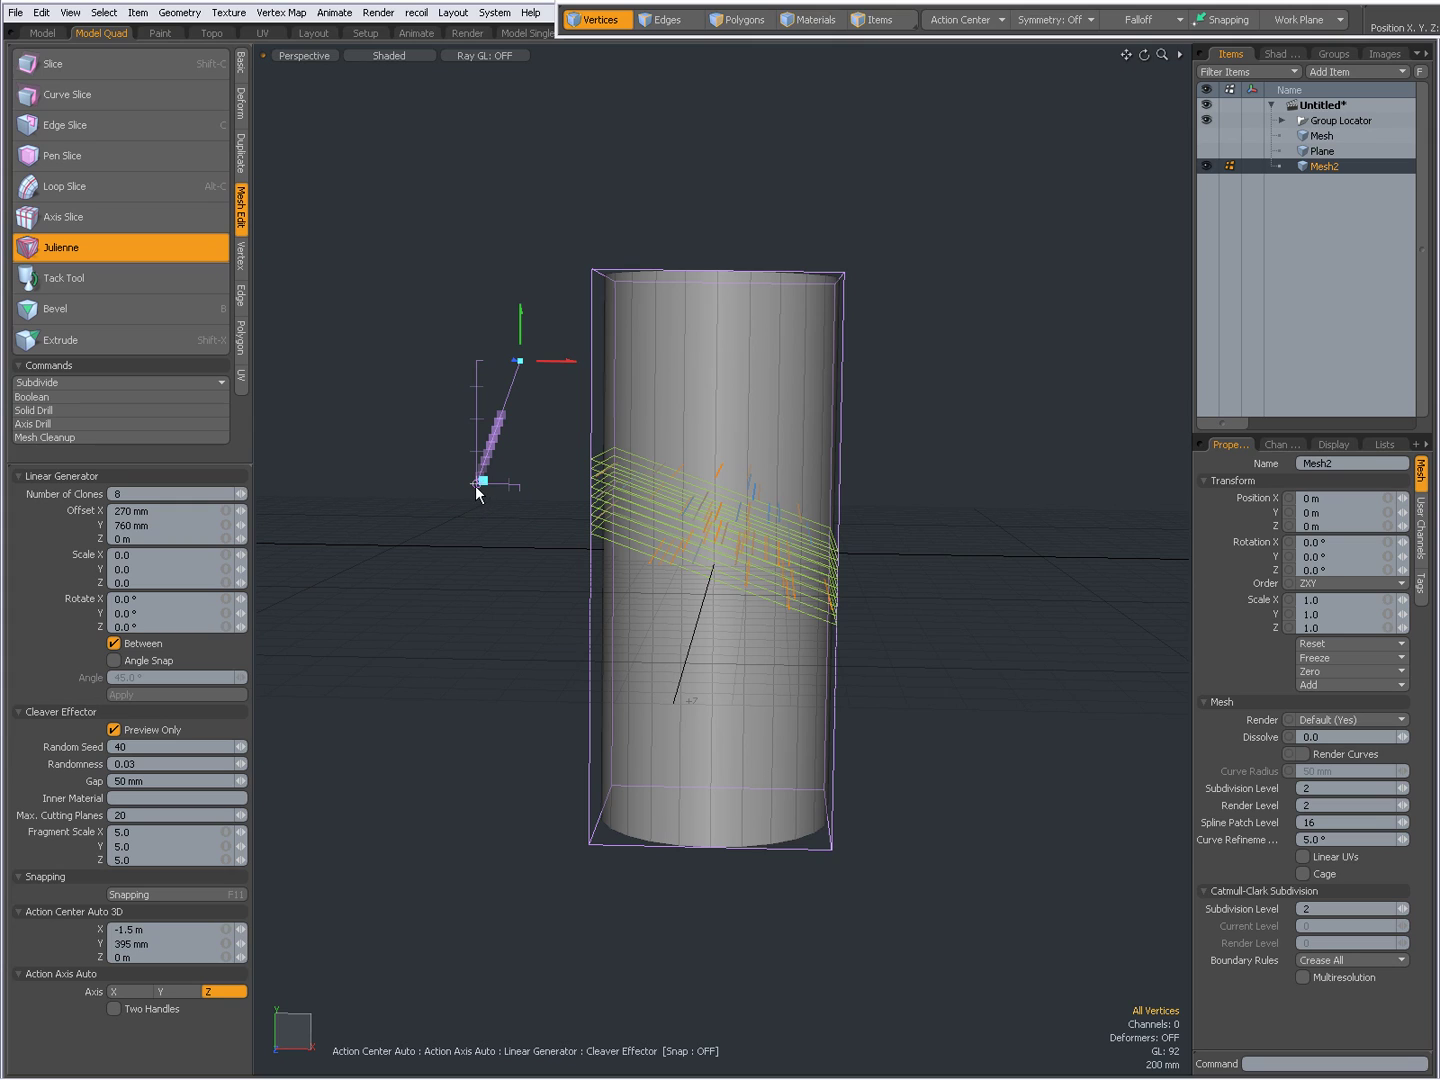
Step: Place the cutting-plane start beside the cylinder's lower part at about -1.535 m, -1.145 m and align the offset vertically at about 3.92 m
left_click_drag(476, 489, 464, 512)
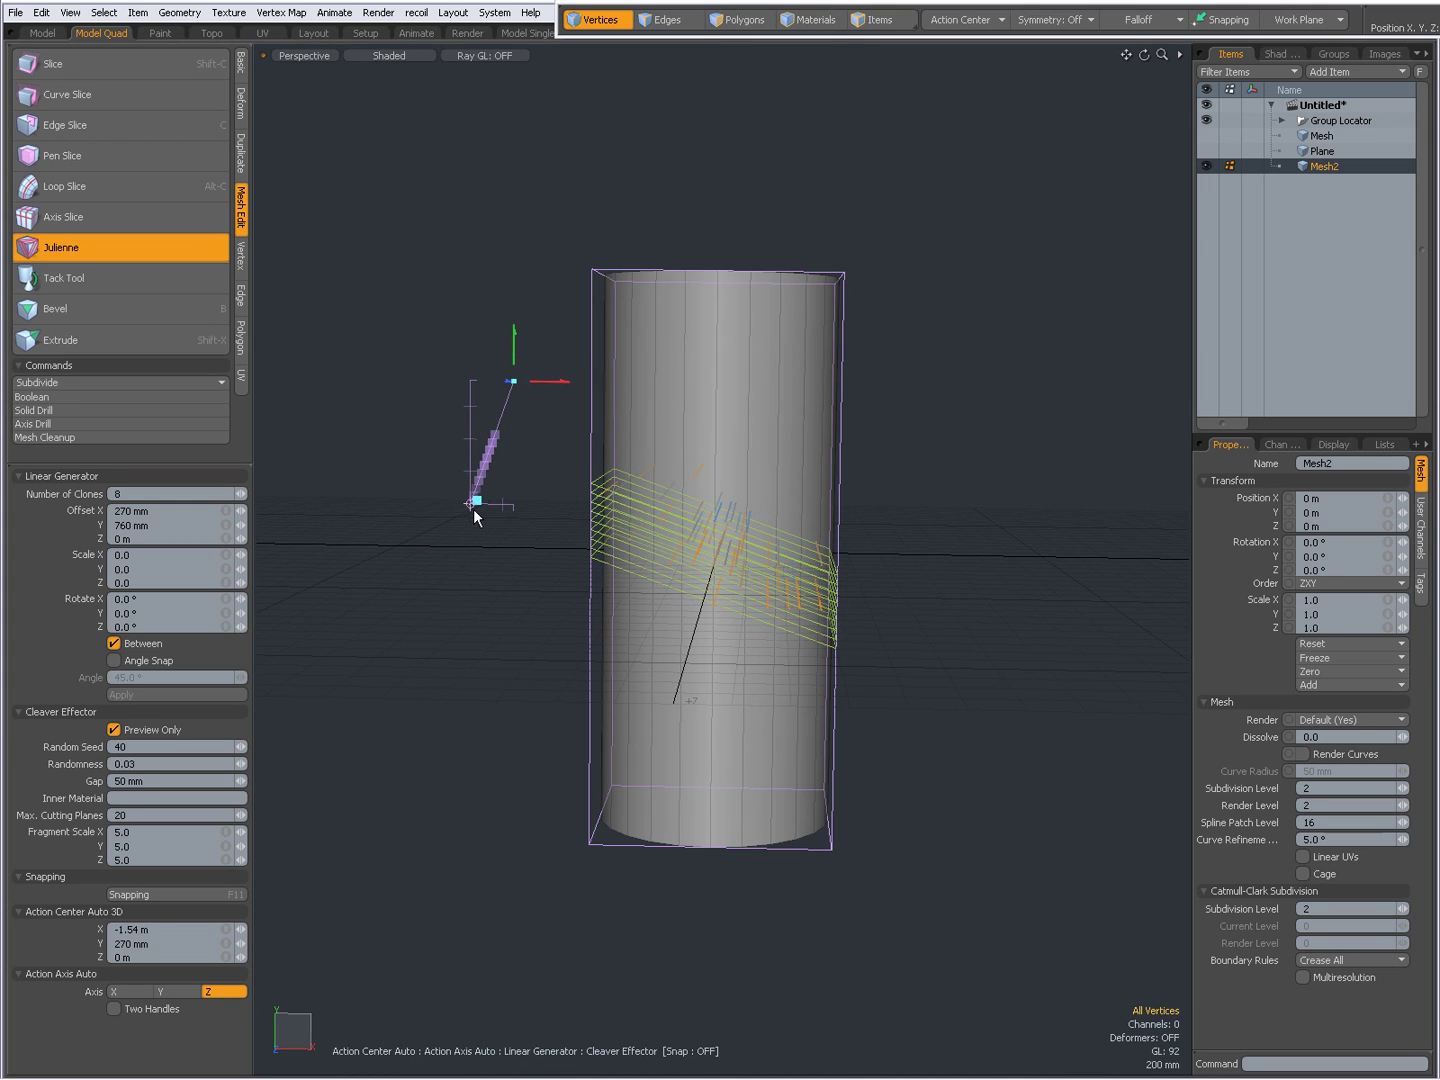
left_click_drag(469, 505, 465, 566)
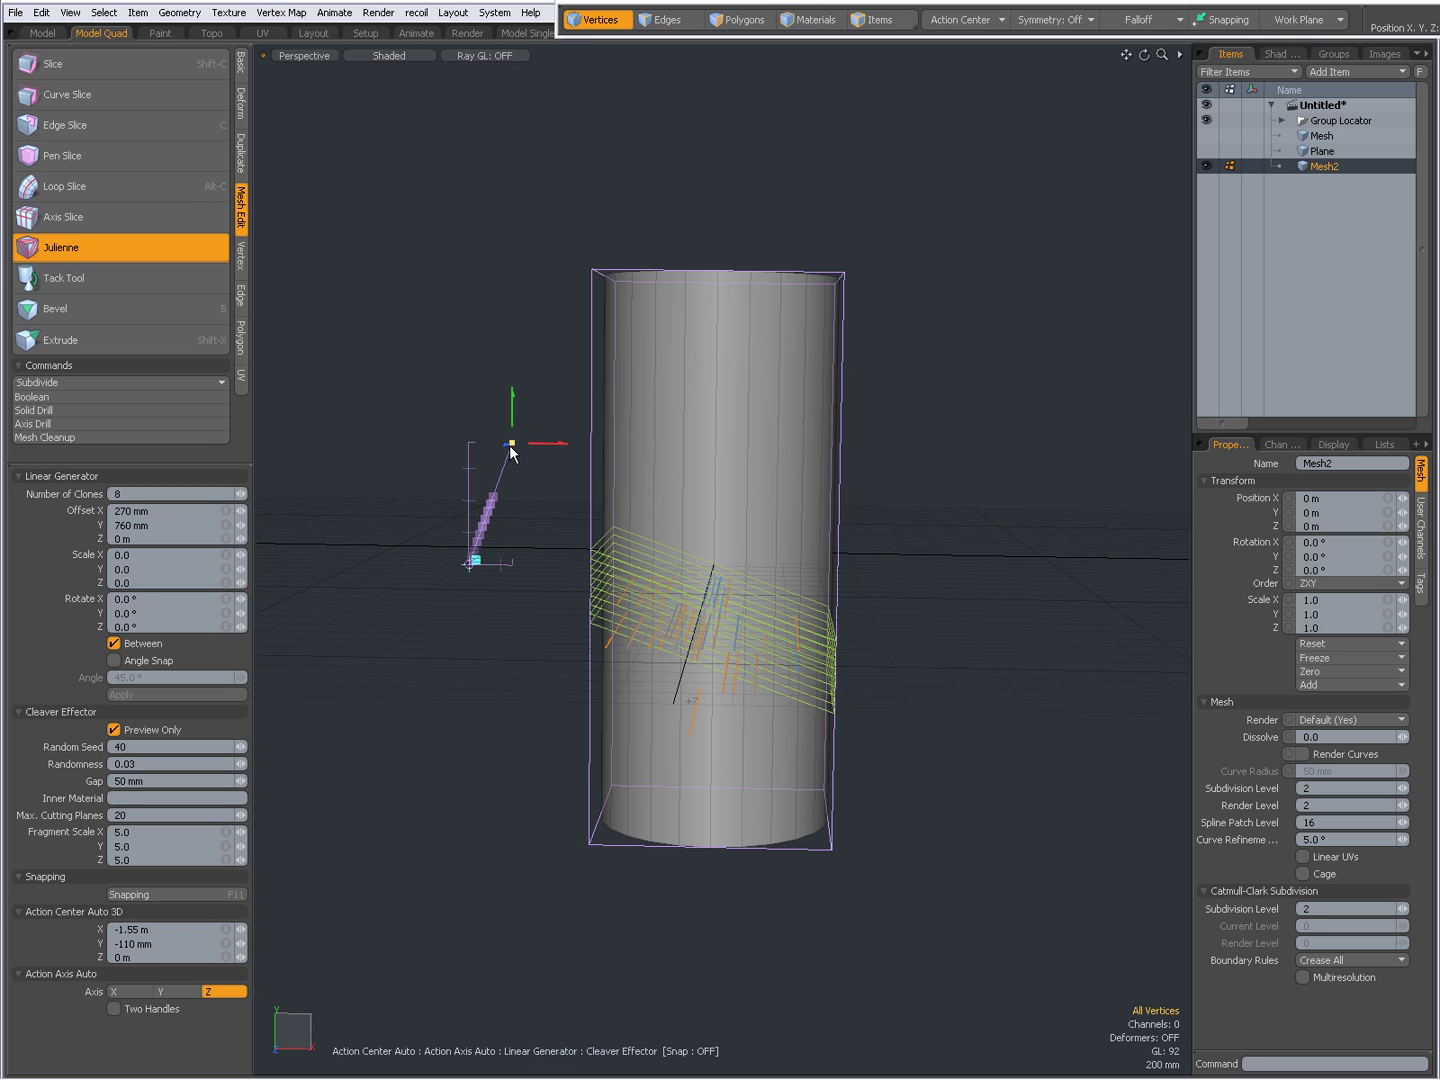
left_click_drag(512, 443, 526, 232)
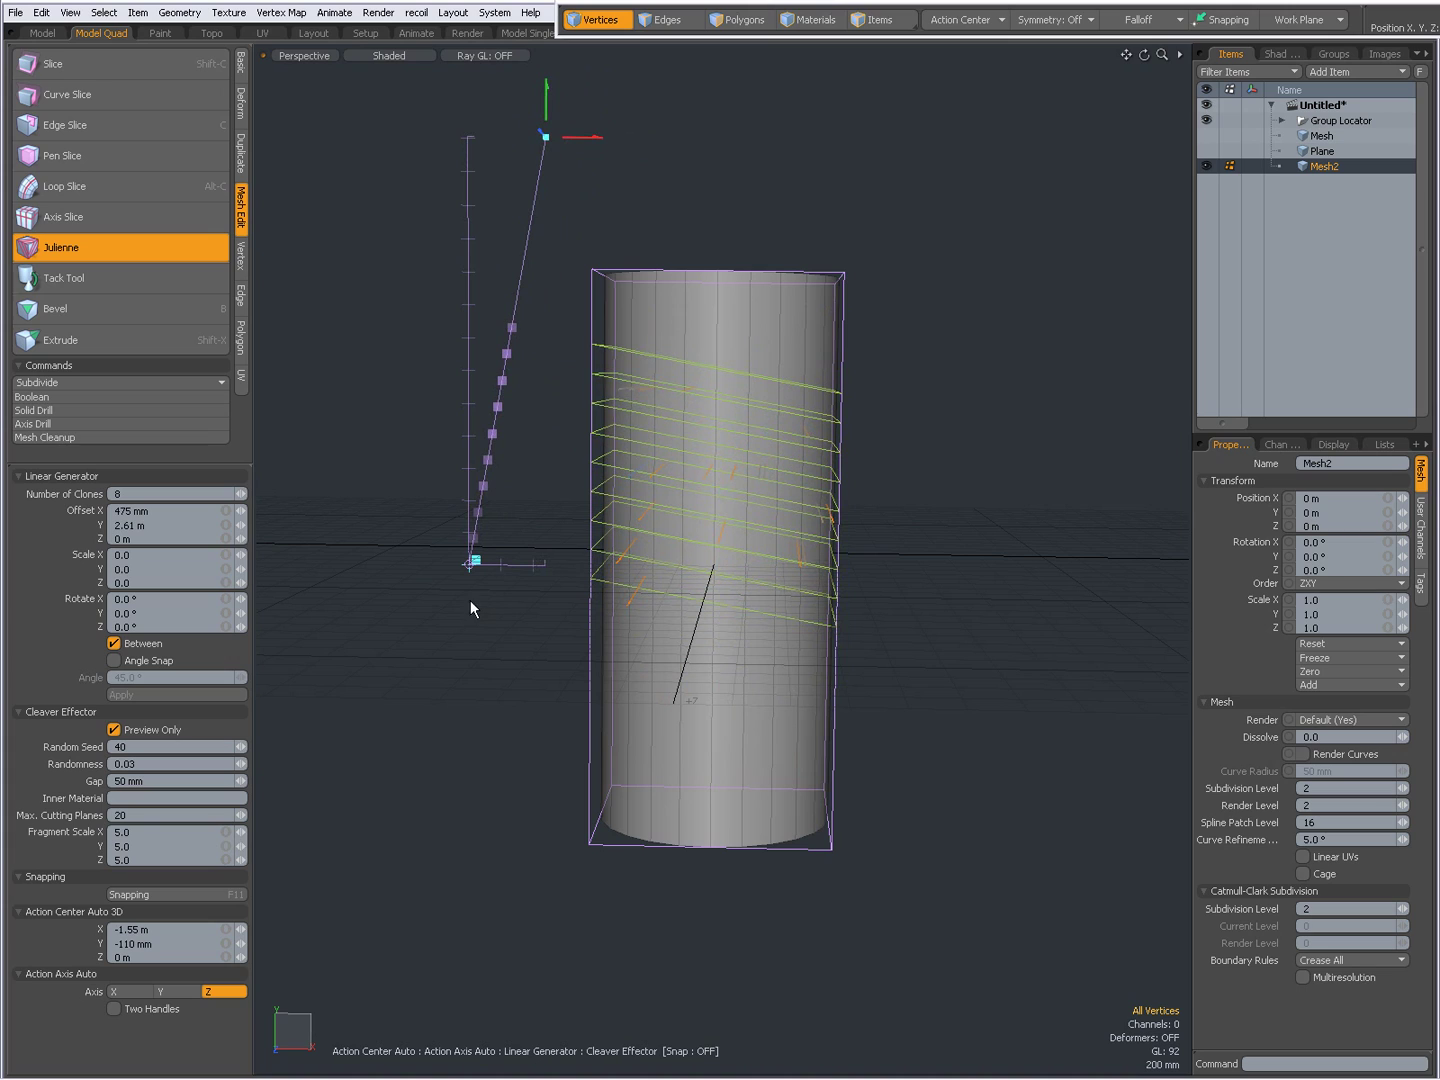
left_click_drag(540, 626, 589, 611, "alt")
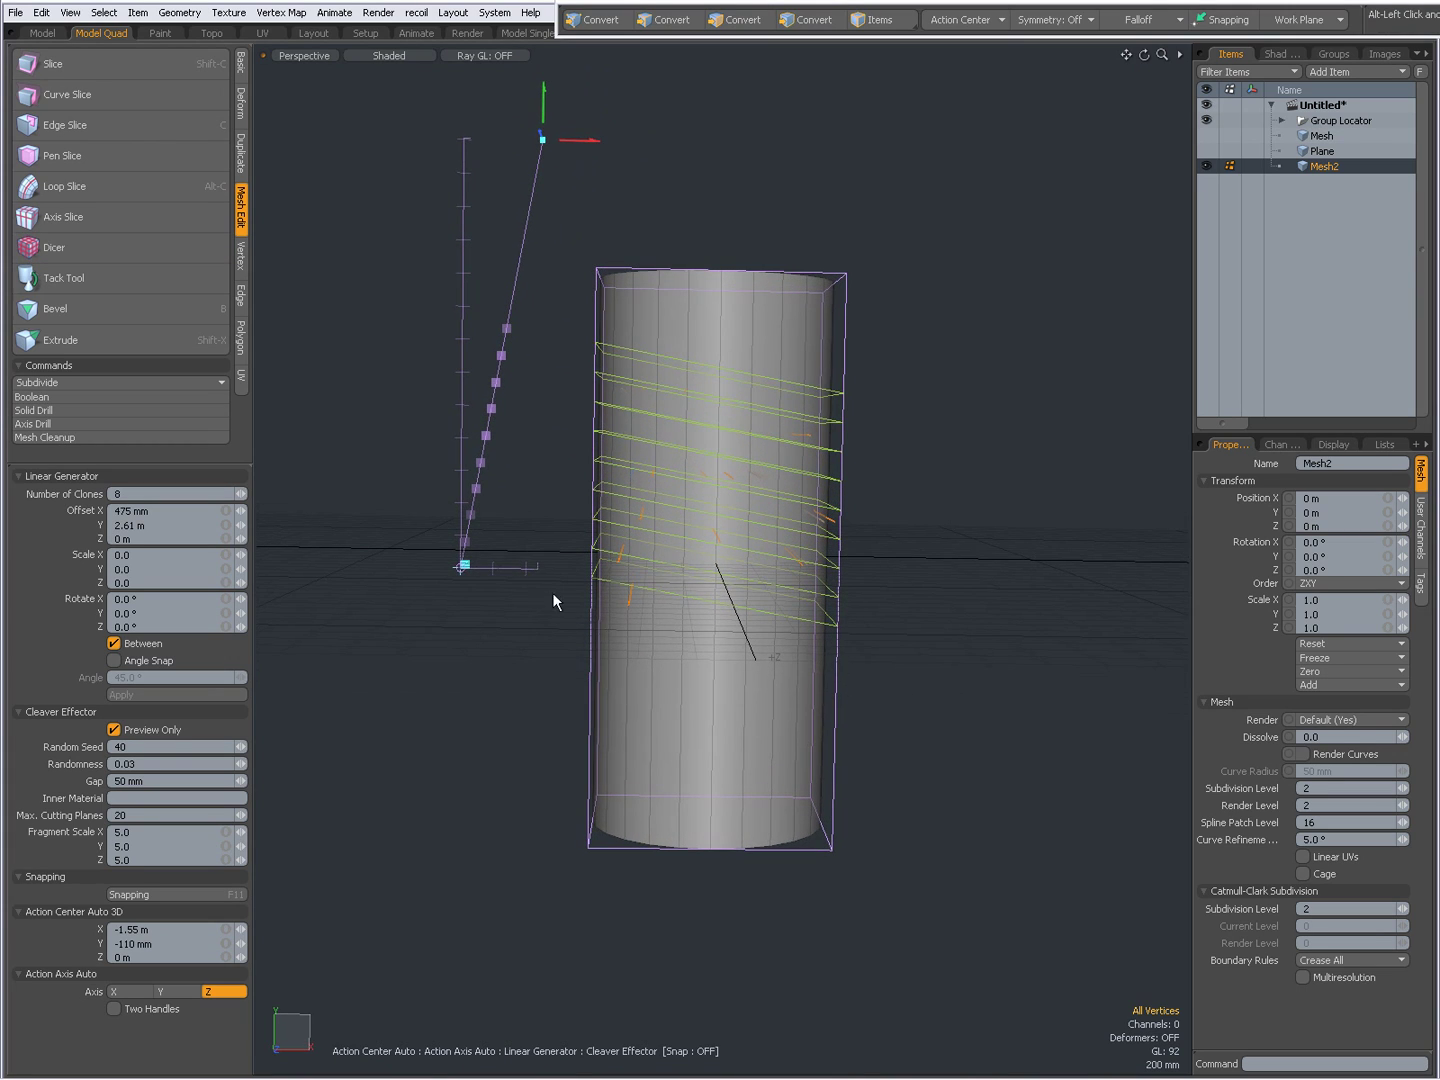
left_click_drag(462, 571, 463, 734)
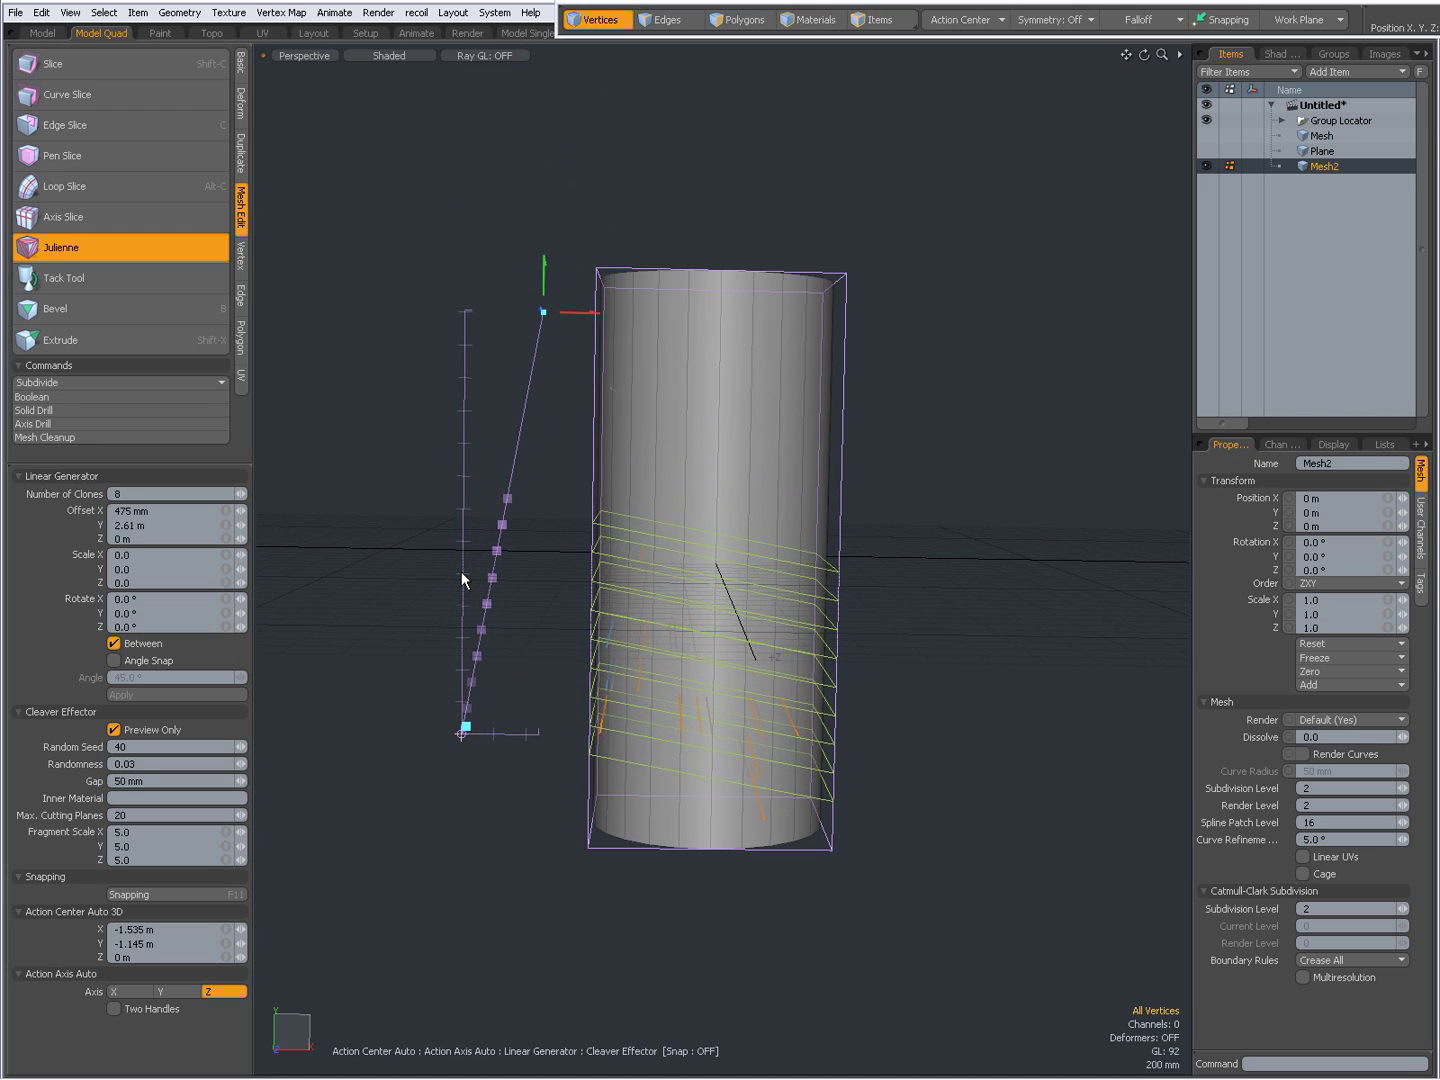
left_click_drag(543, 312, 467, 91)
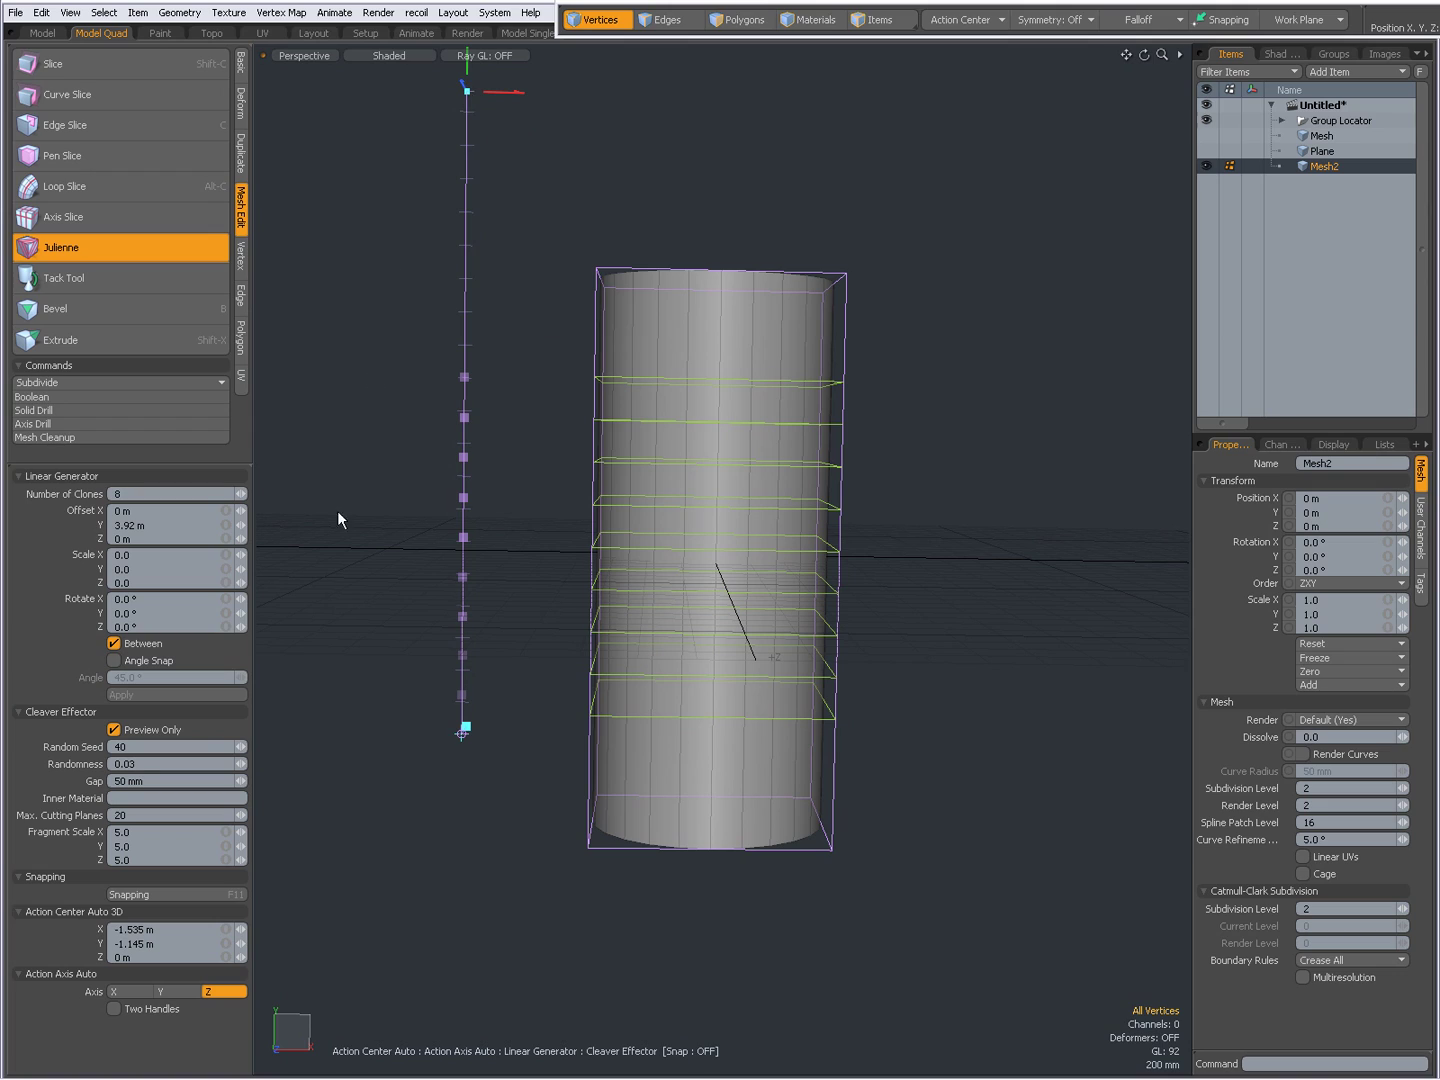
Step: Disable Preview Only to cut the cylinder, extend the Y offset to about 4.205 m and finish the Julienne operation
left_click(114, 729)
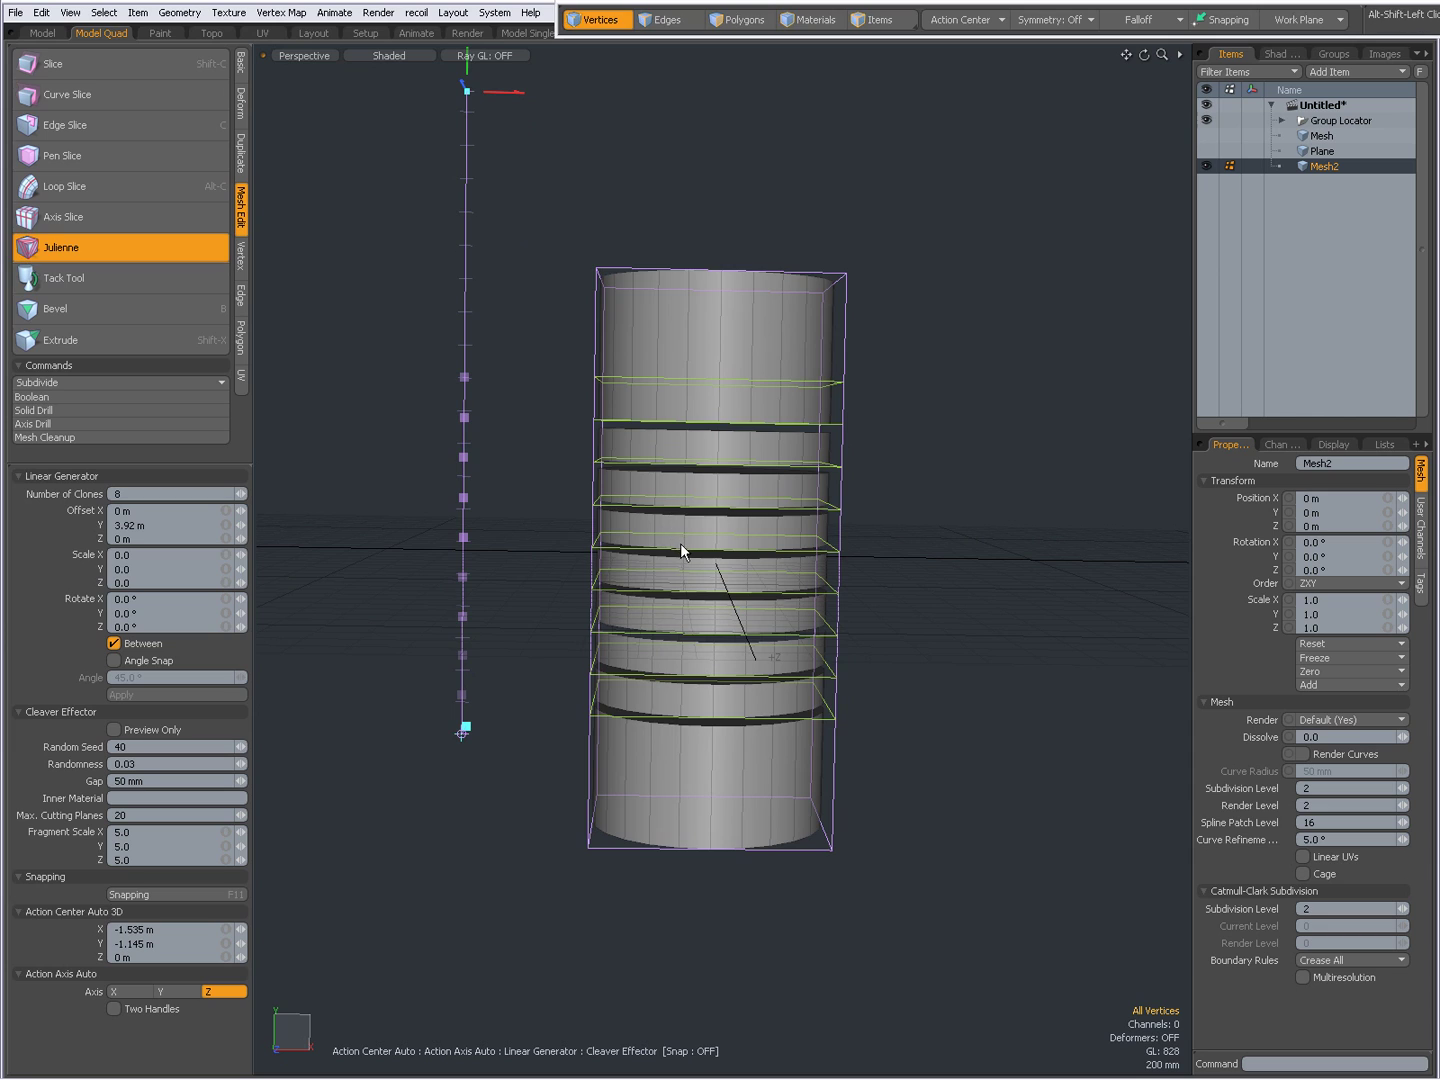
left_click_drag(683, 550, 742, 469, "alt+shift")
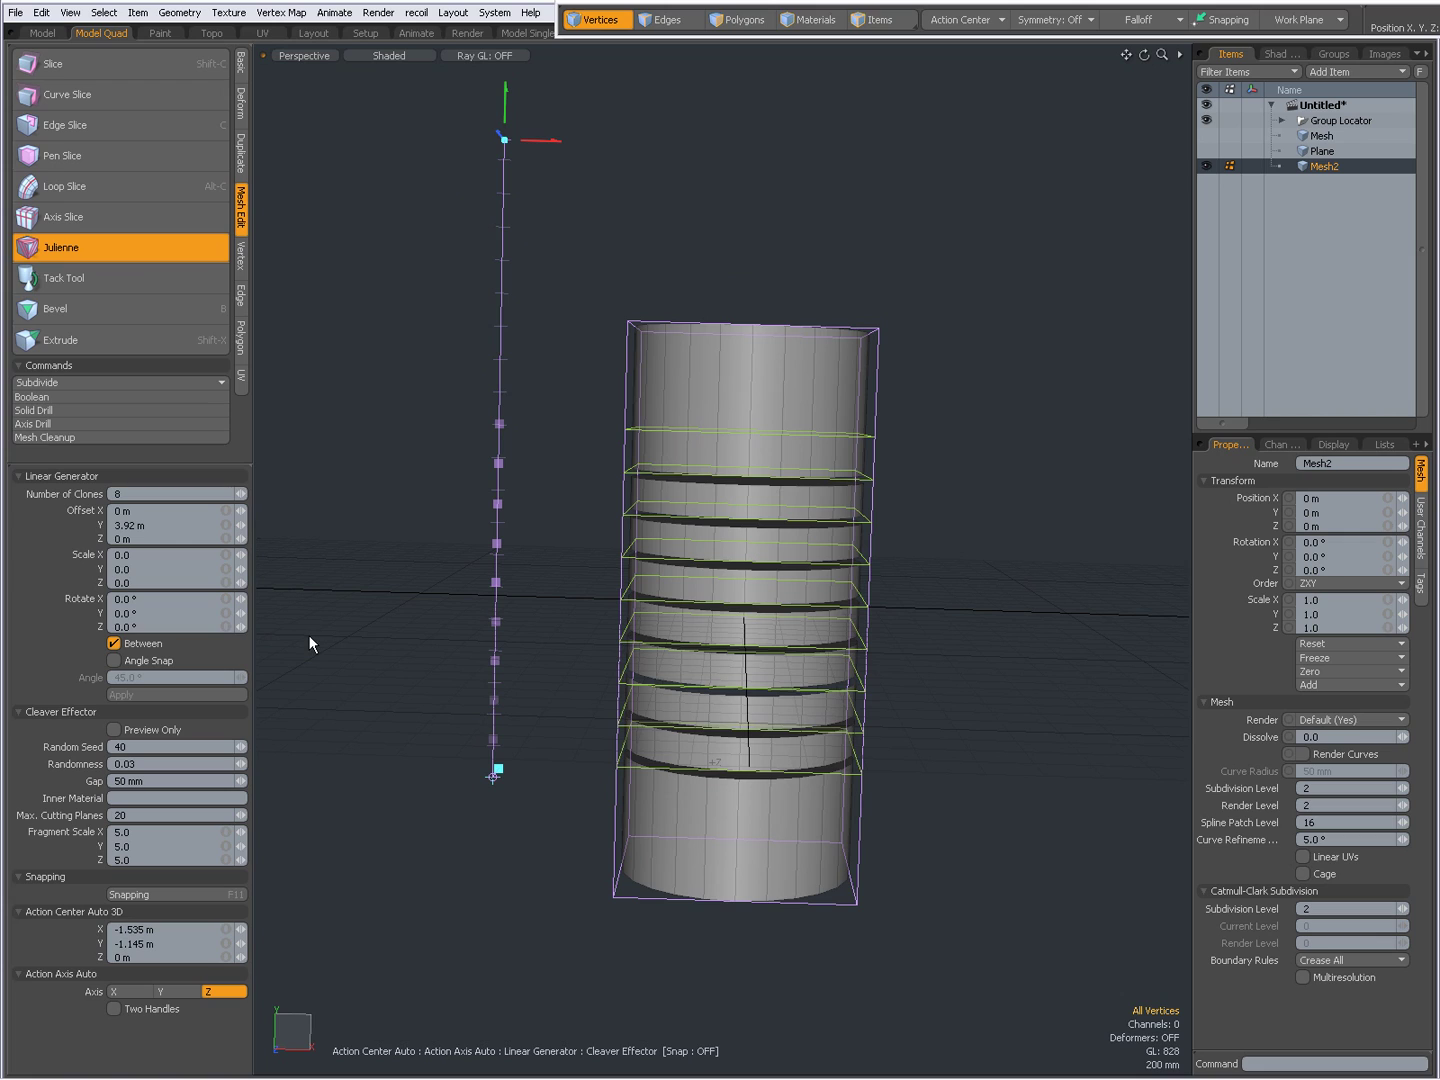
left_click_drag(504, 146, 502, 104)
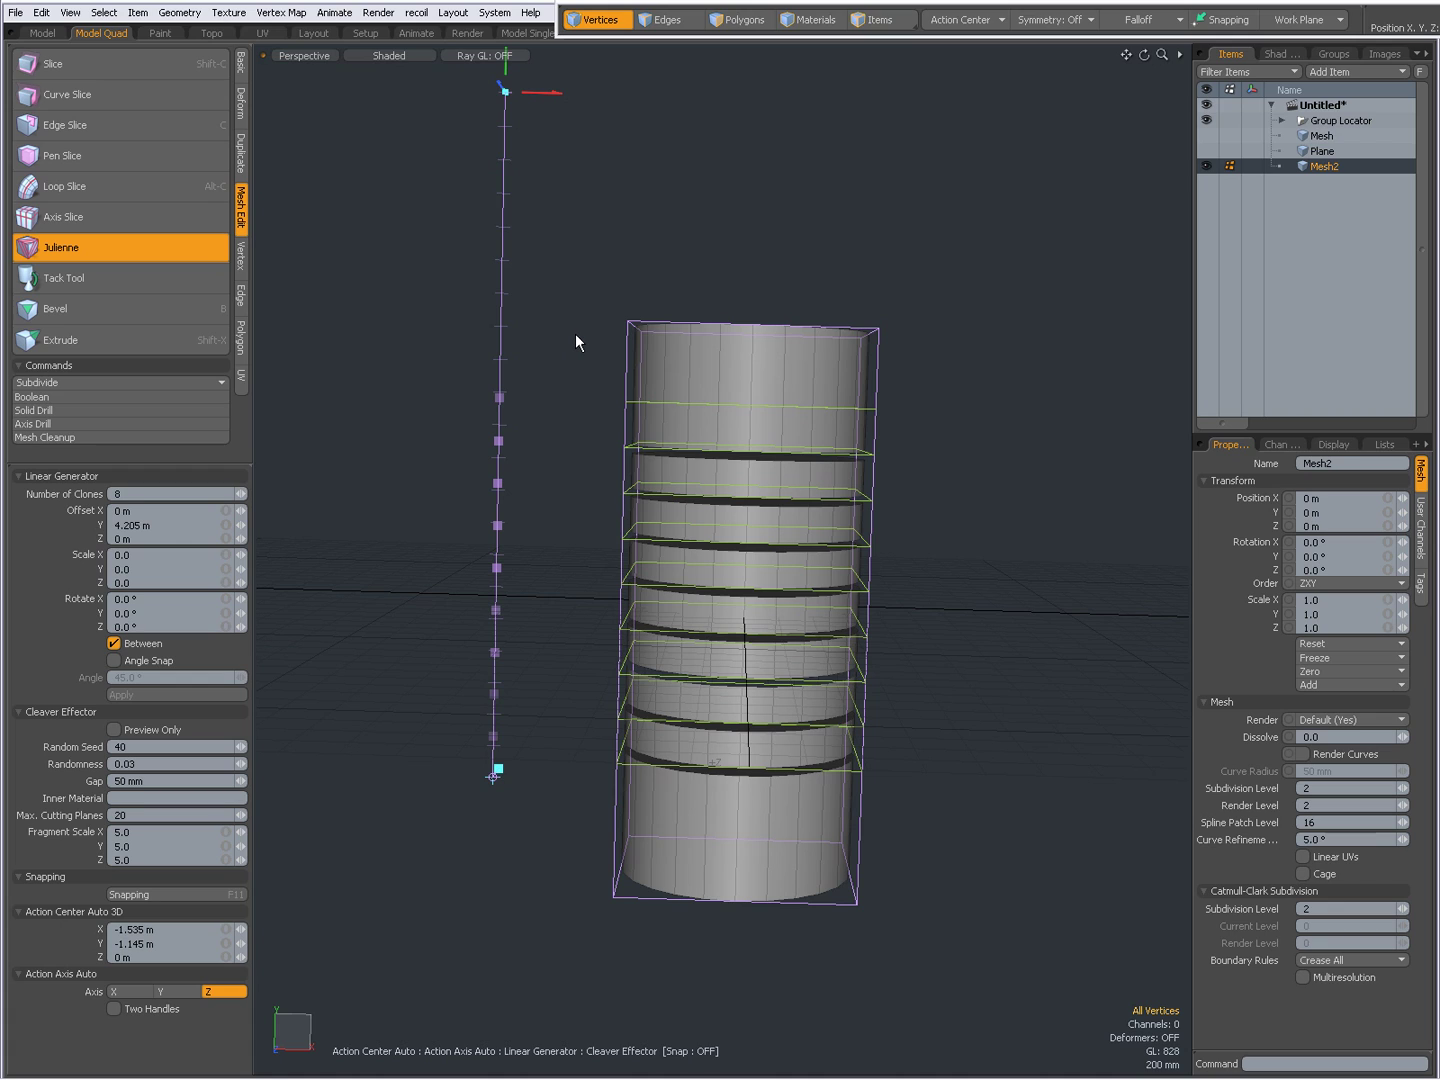
key("space")
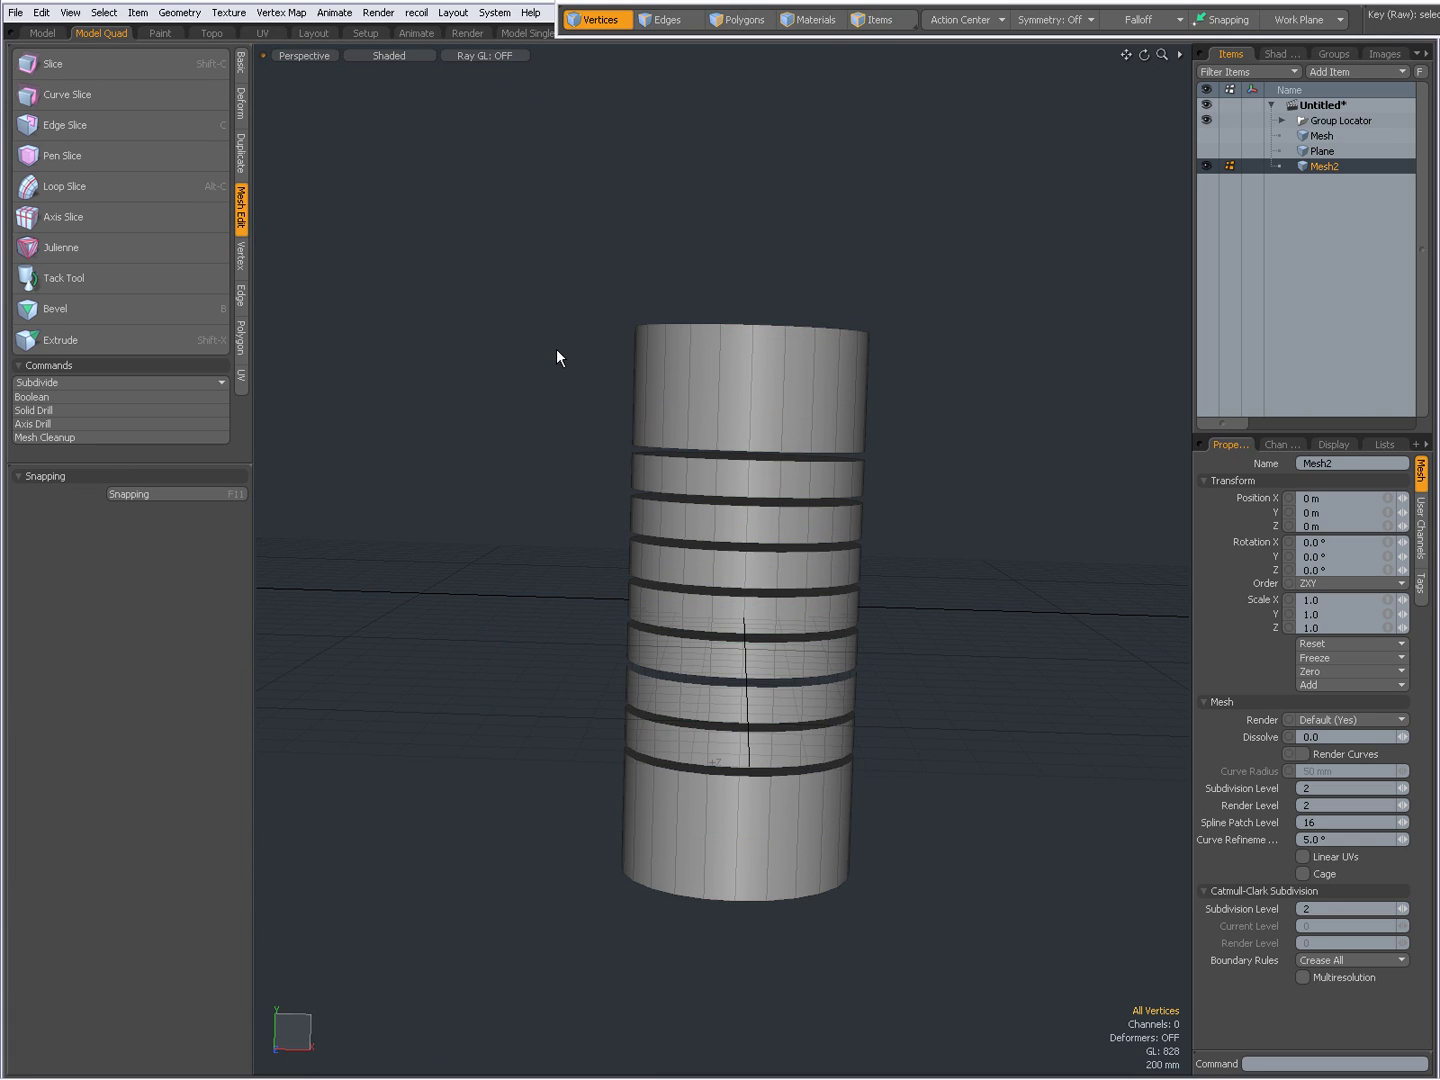
Step: Convert the sliced cylinder segments to subdivision surfaces
left_click_drag(800, 604, 730, 652, "alt")
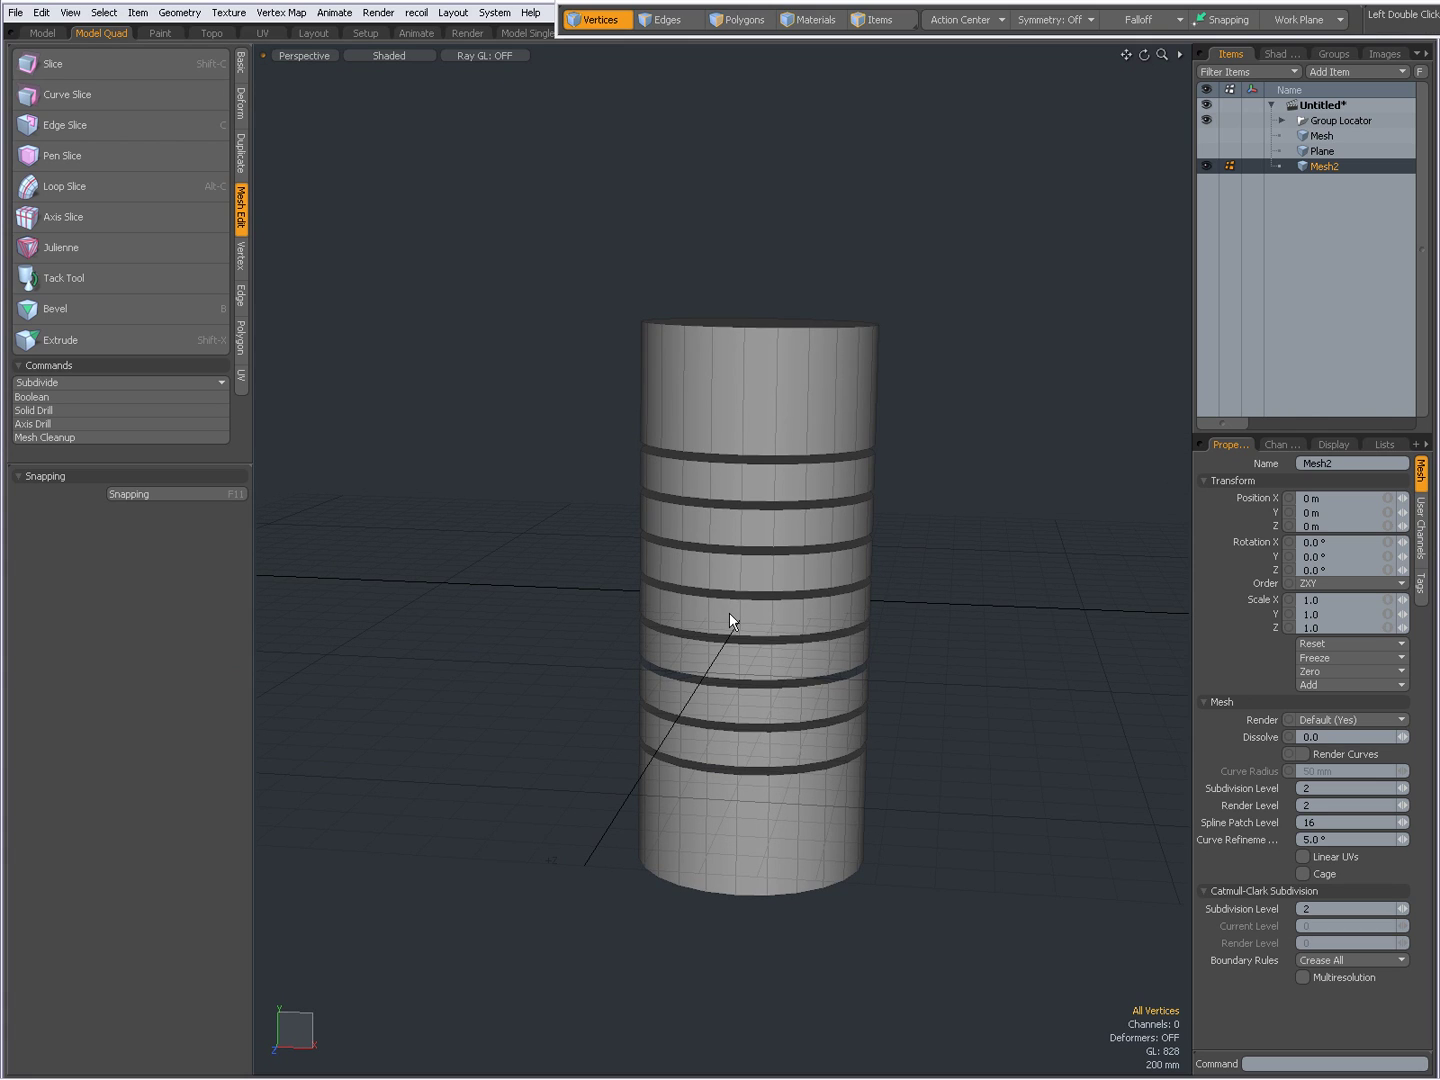
key("Tab")
mouse_move(800, 687)
left_mouse_down("alt")
mouse_move(793, 507)
mouse_move(788, 579)
mouse_move(750, 675)
mouse_move(787, 690)
left_mouse_up("alt")
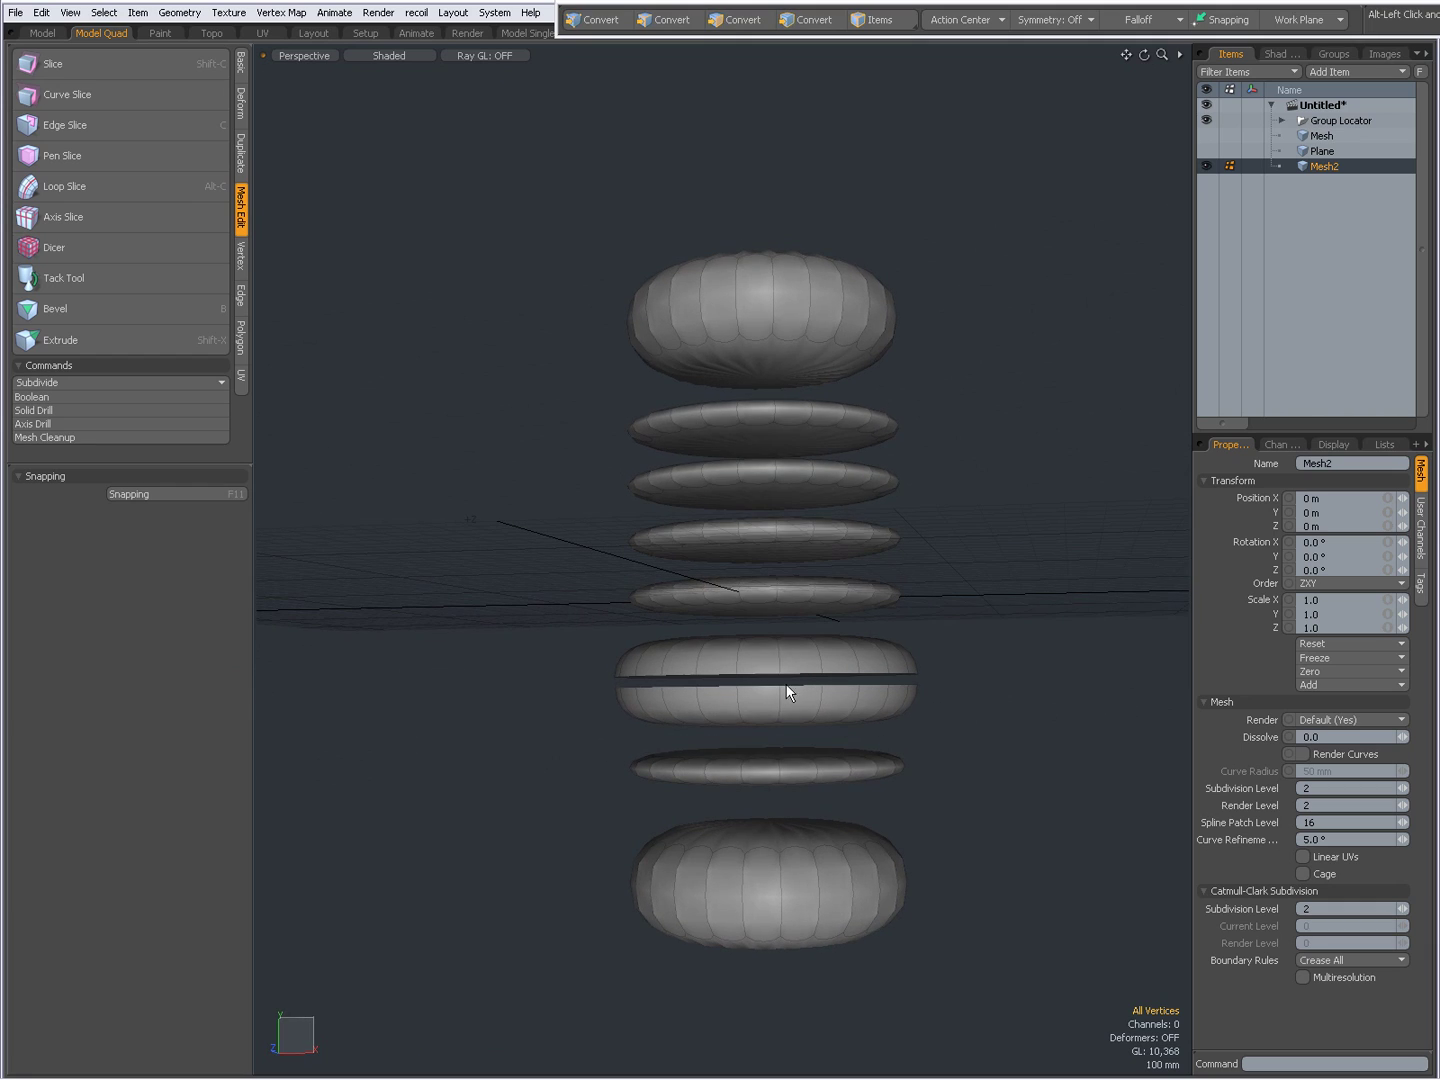
Step: Check the connected polygons of the two half-discs either side of the narrow gap, and clear the selection
key("2")
key("3")
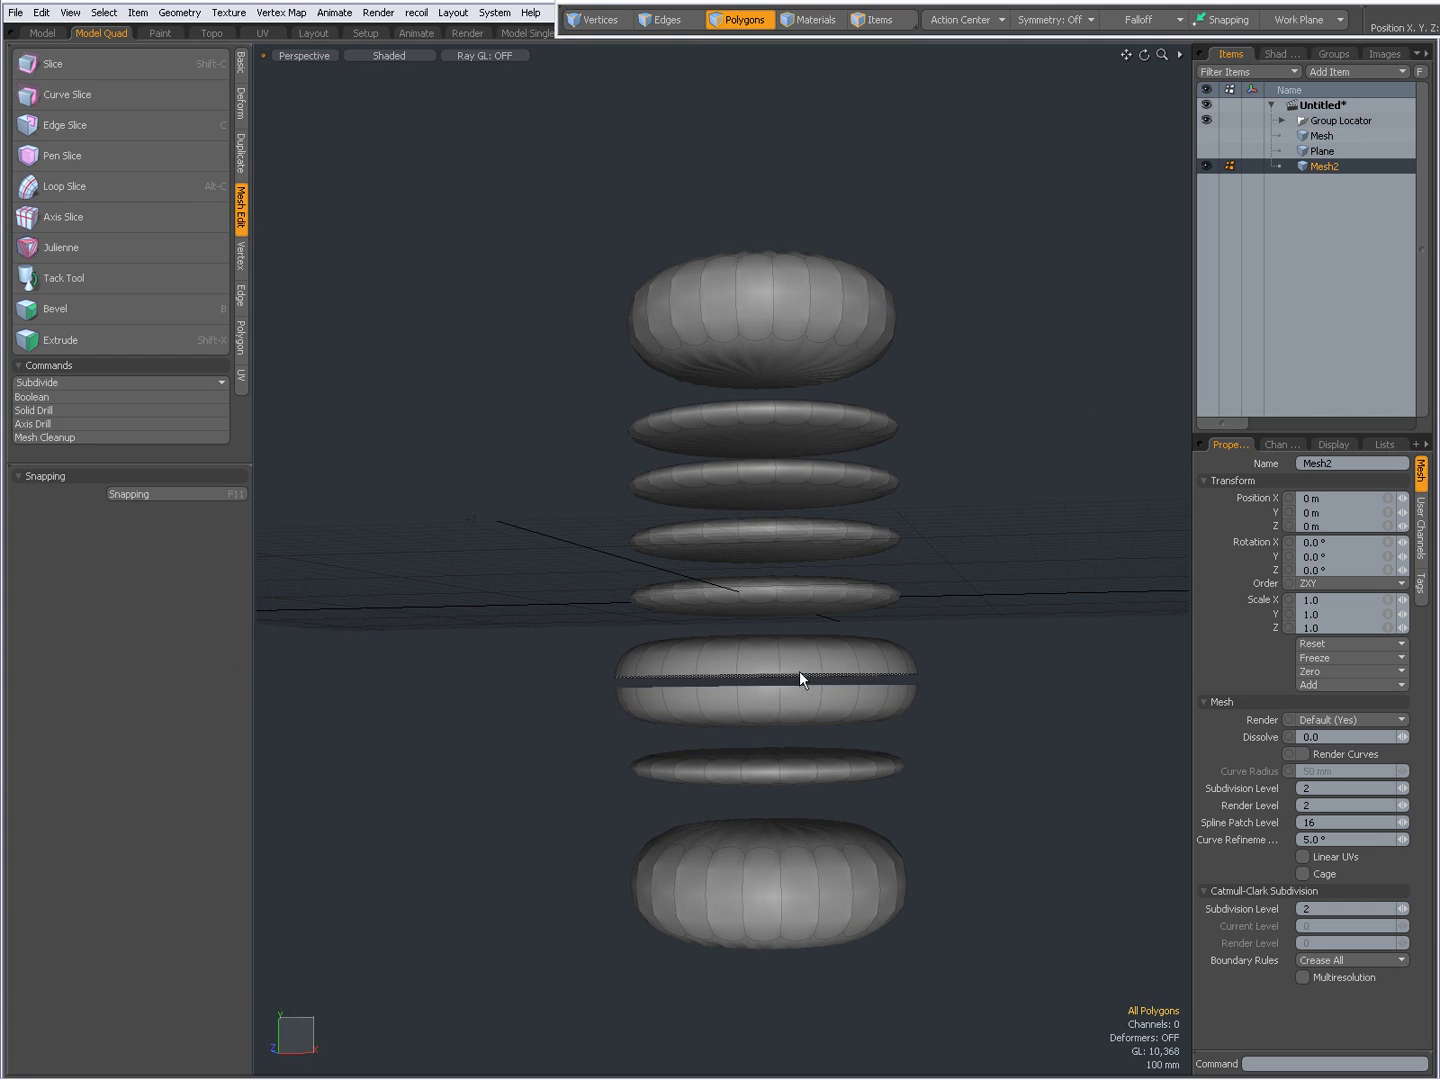
double_click(799, 662)
double_click(814, 716)
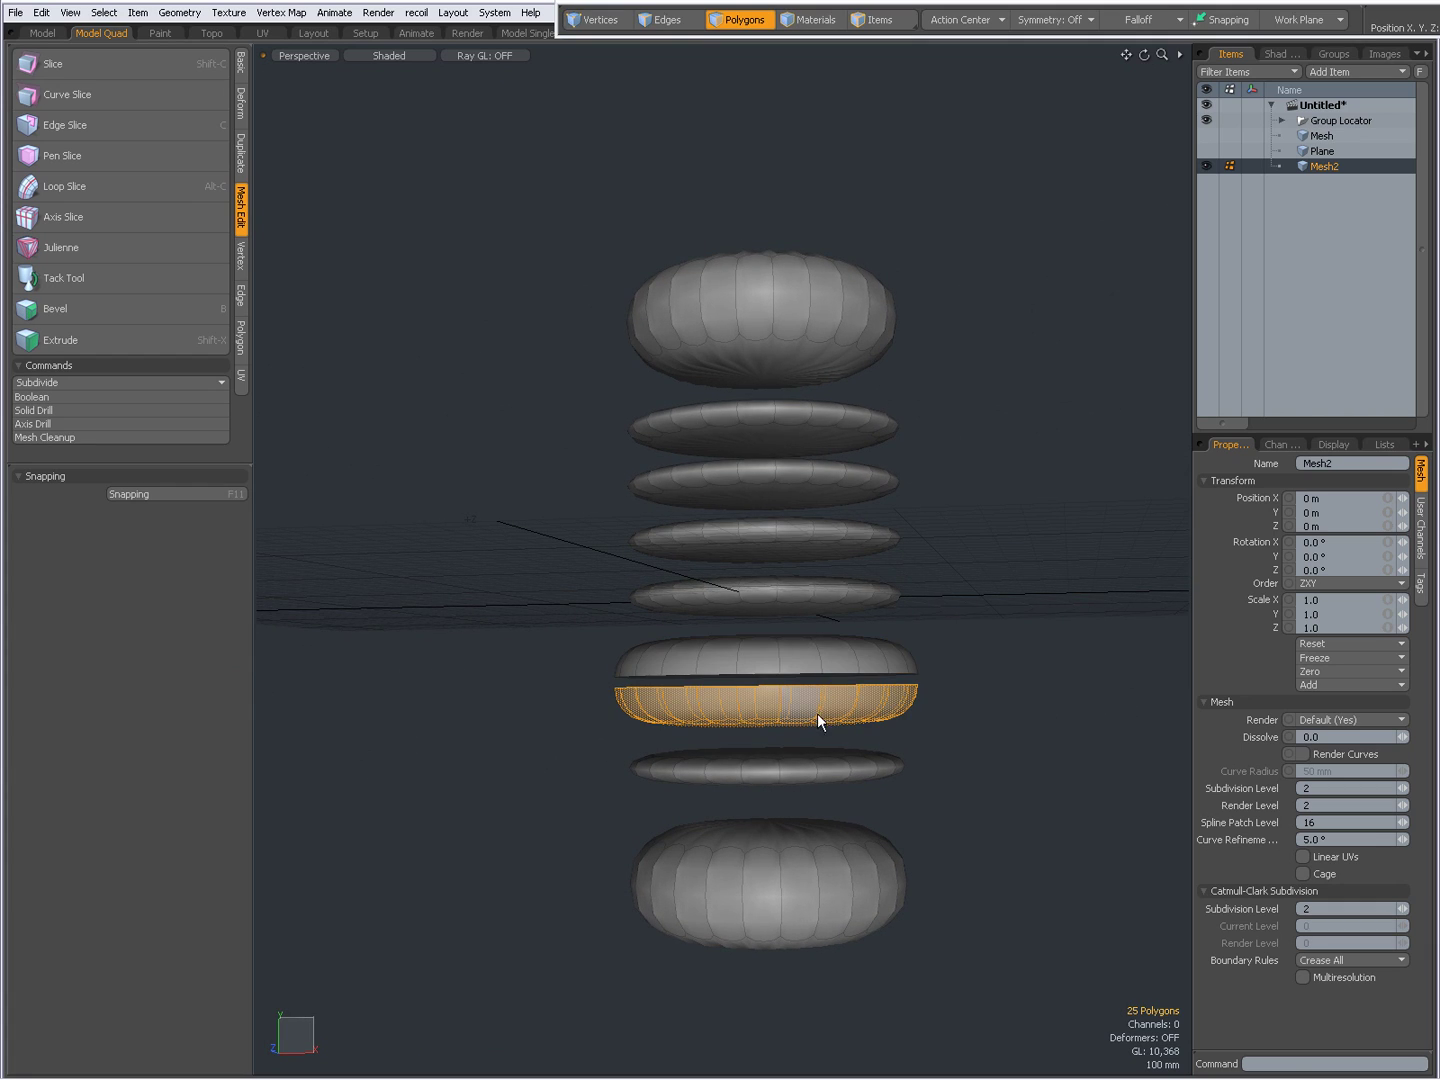
left_click(986, 644)
left_click_drag(799, 614, 727, 694, "alt")
left_click_drag(762, 584, 771, 661, "alt")
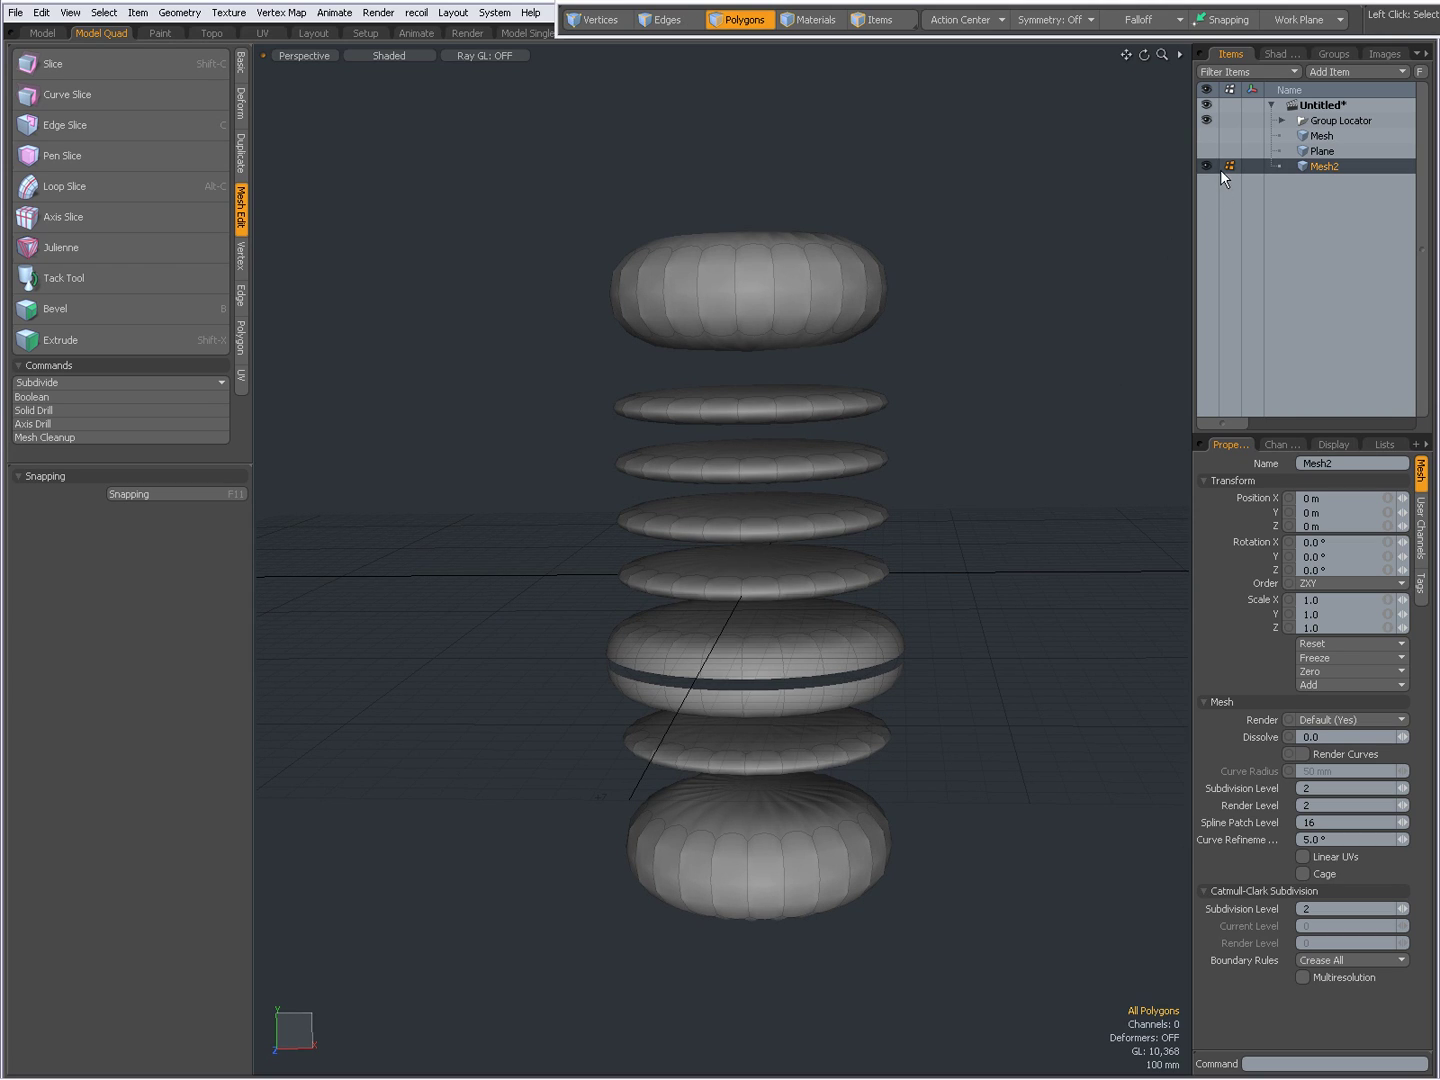
Step: Switch to the uncut cylinder item Mesh, add a unit plane as a new mesh item and show the cylinder in the background
left_click(1320, 136)
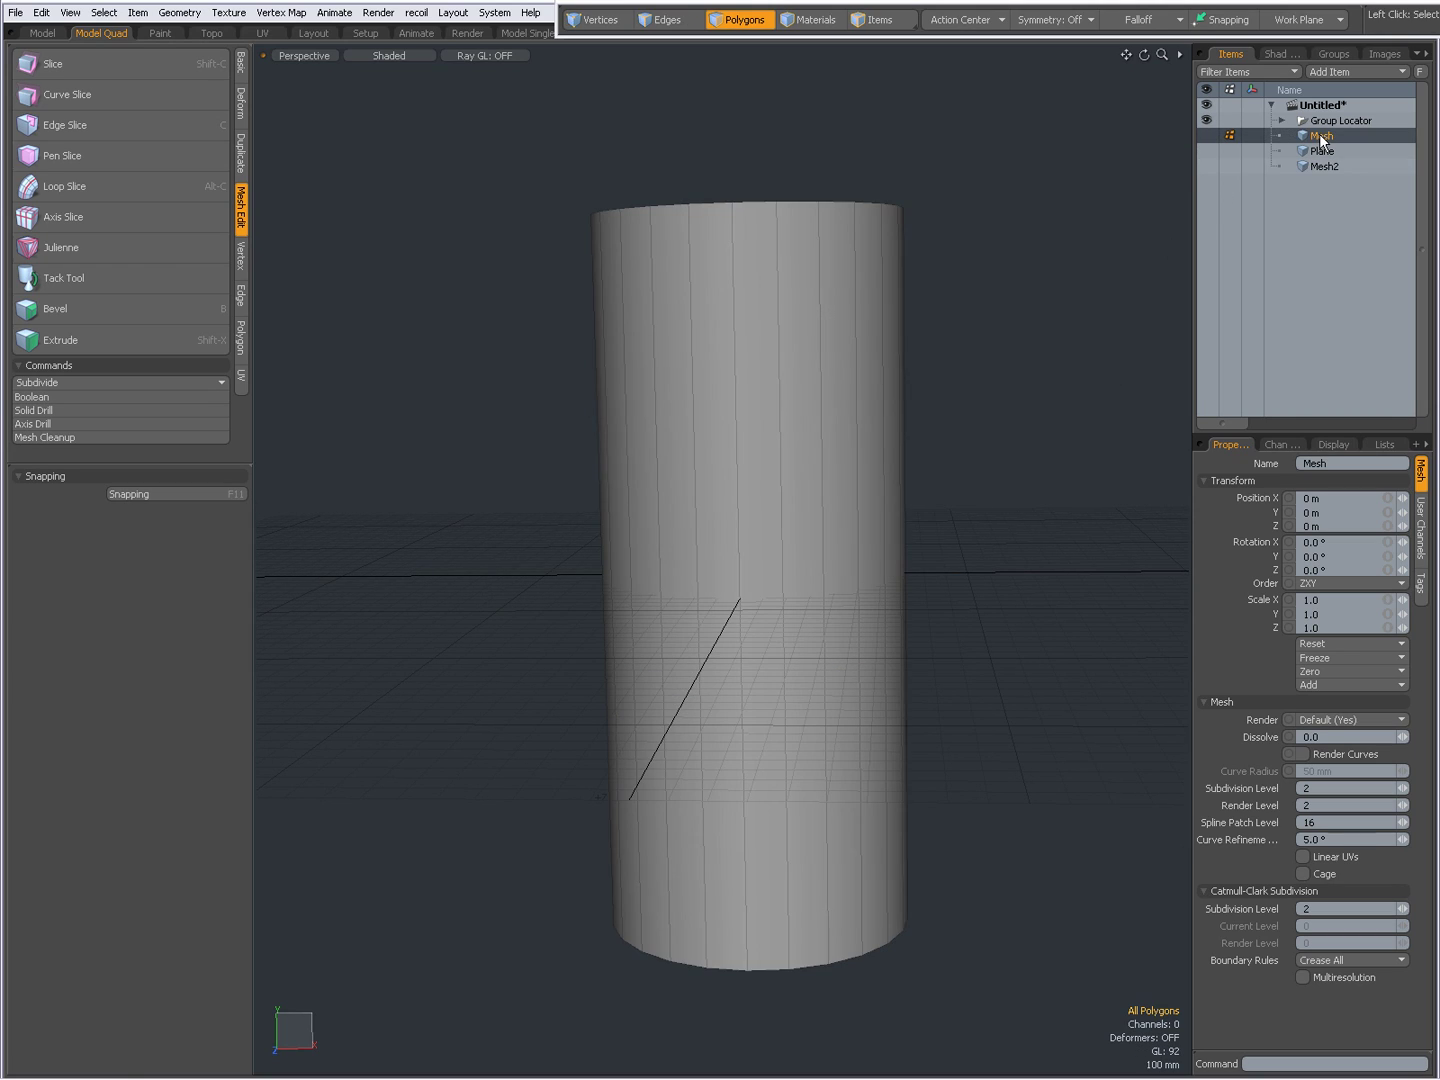
left_click_drag(761, 524, 797, 473, "alt")
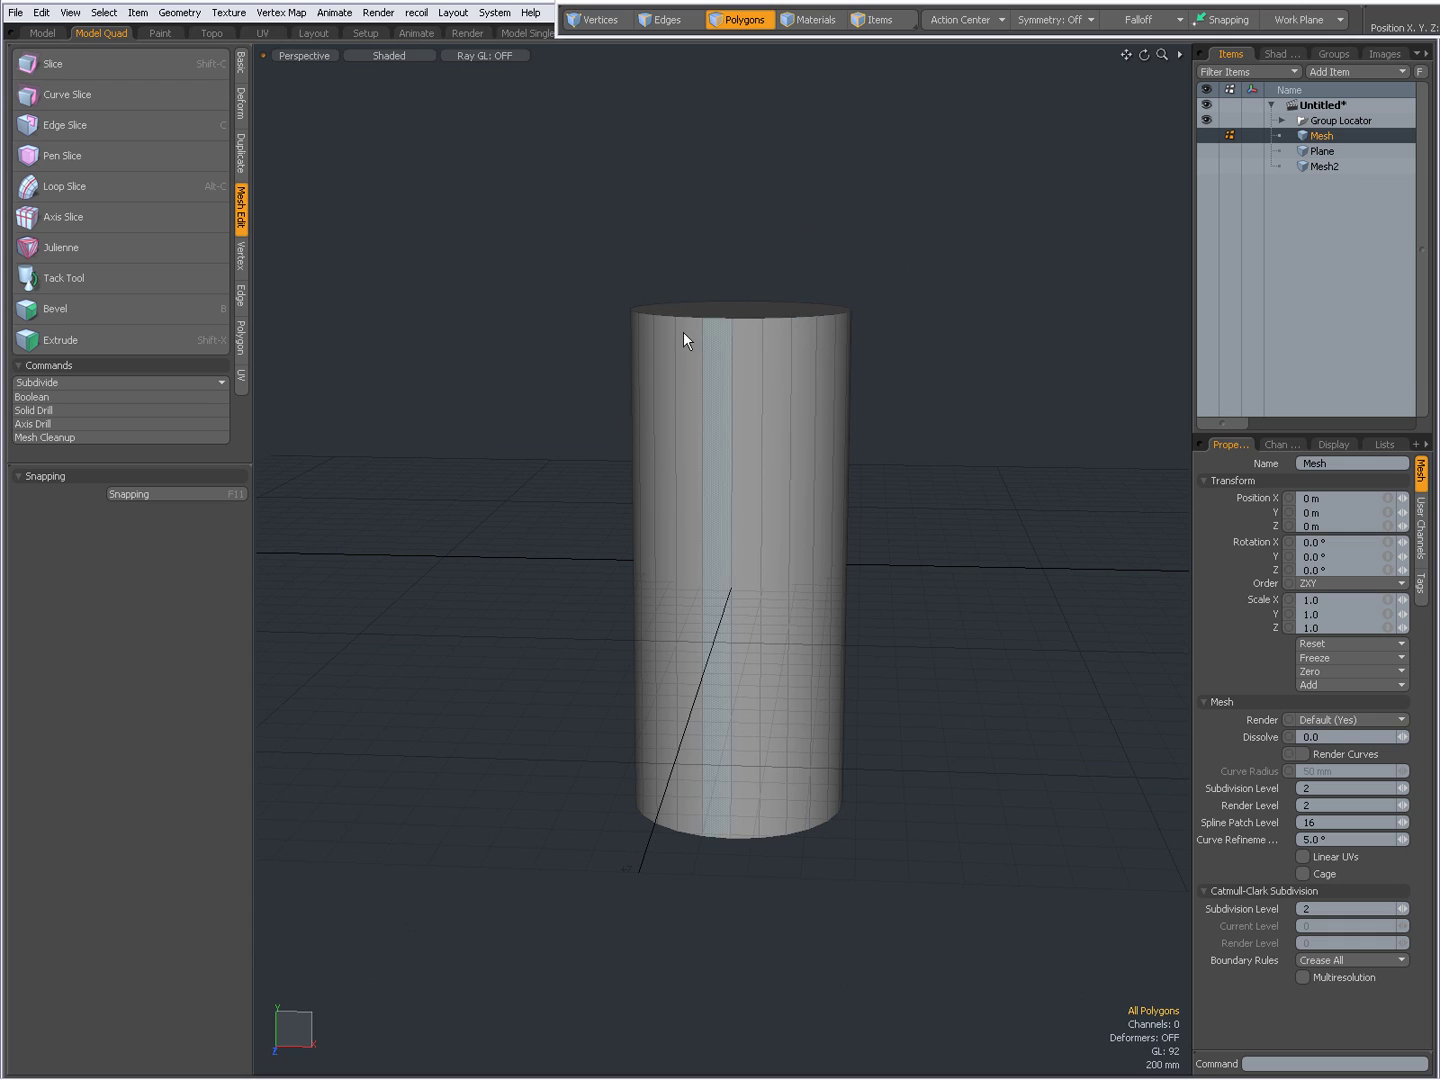
left_click(240, 62)
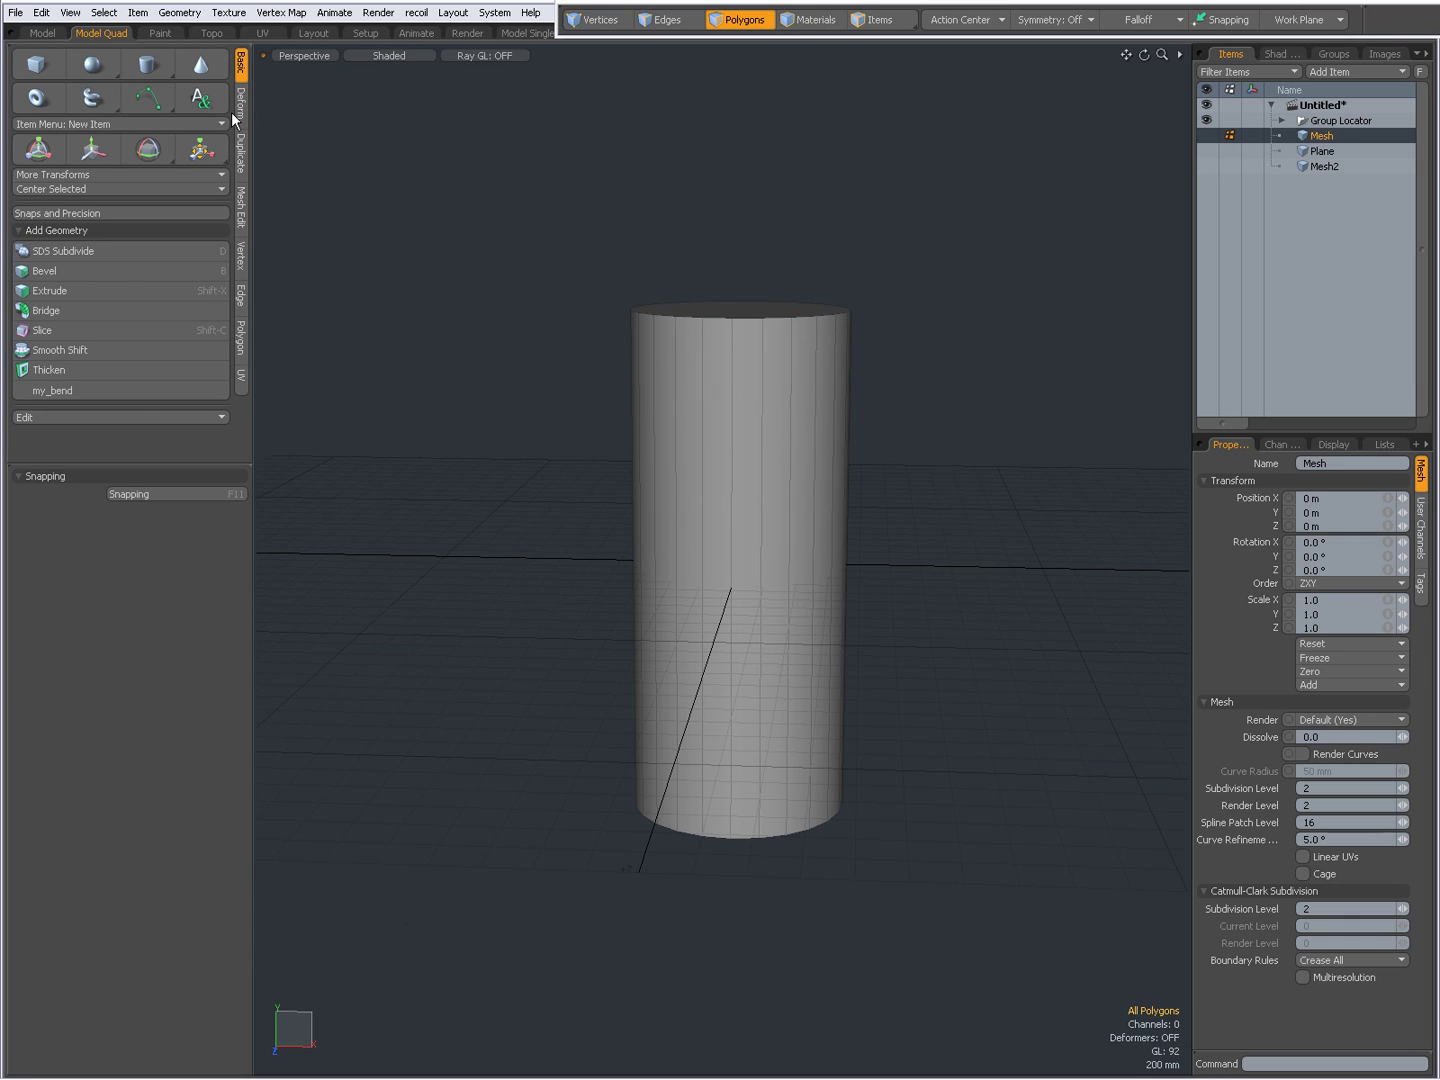
key("shift")
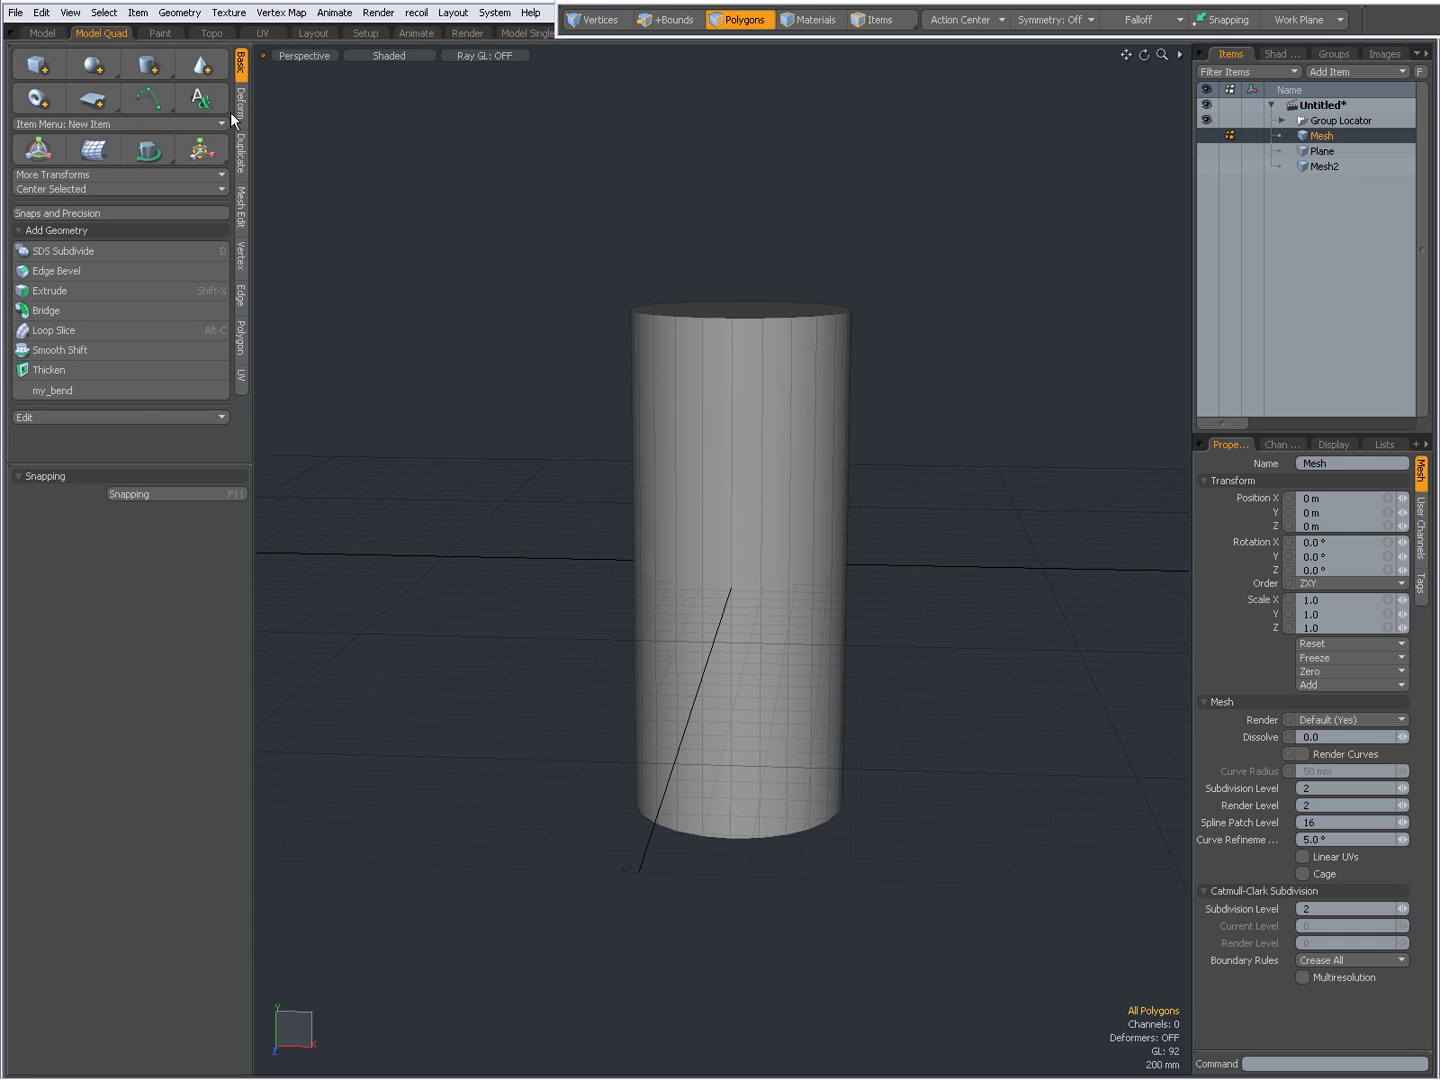
left_click(93, 103, "ctrl")
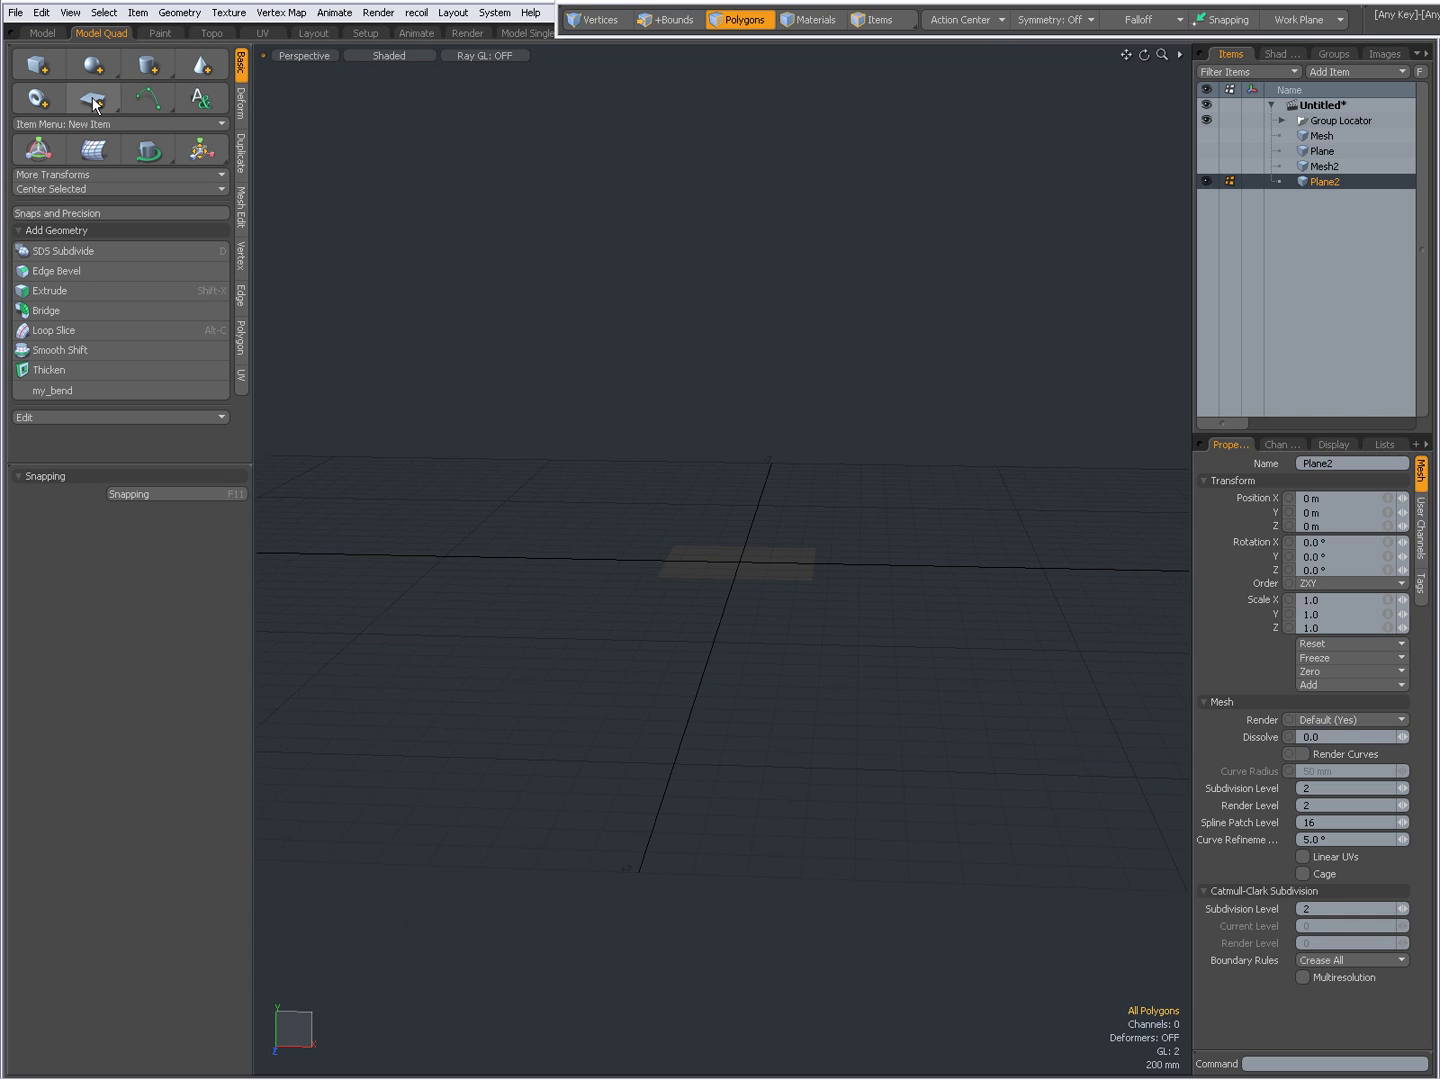
left_click(1207, 135)
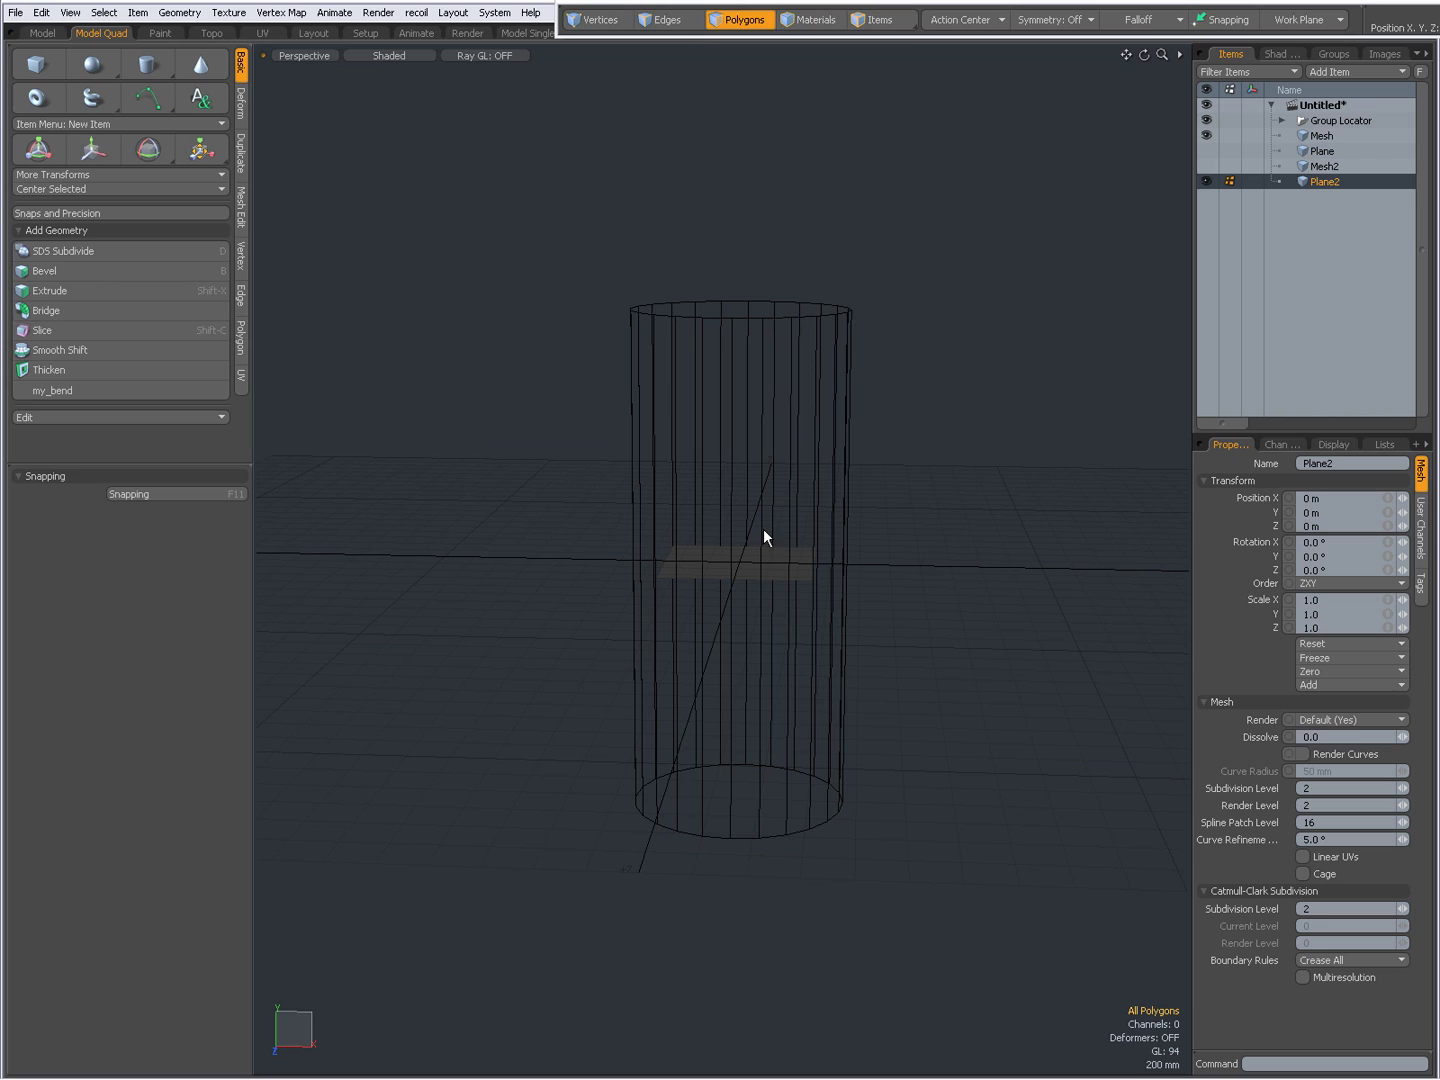
Step: Scale the new plane uniformly until it extends well beyond the cylinder's sides
left_click_drag(763, 528, 732, 649, "alt")
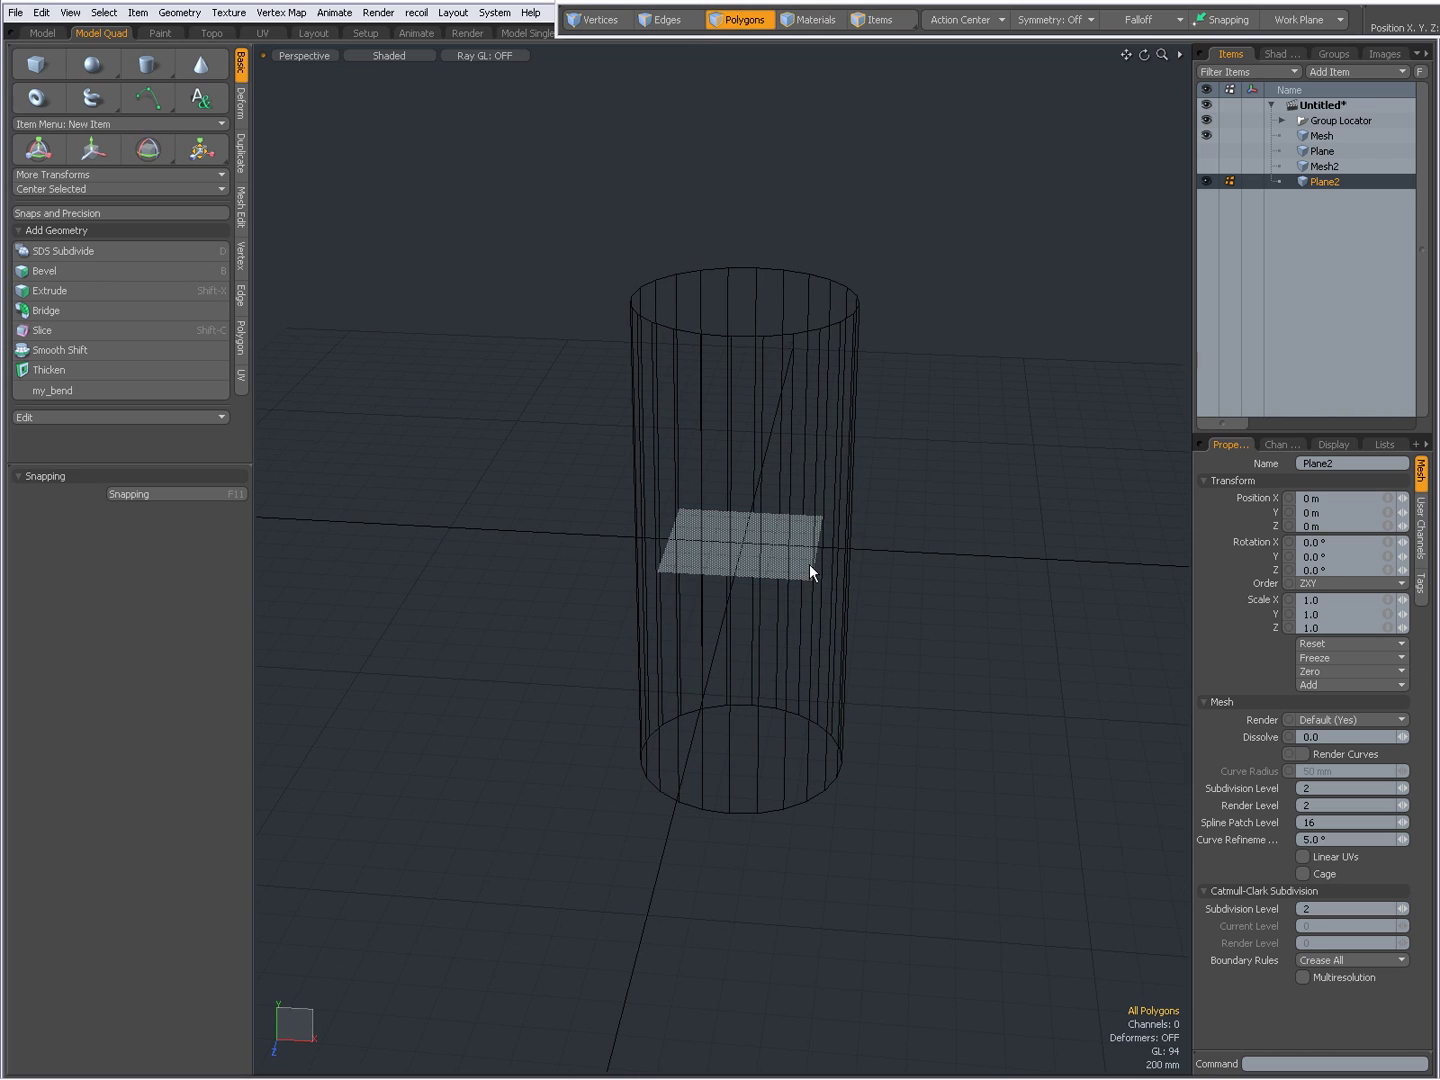
key("y")
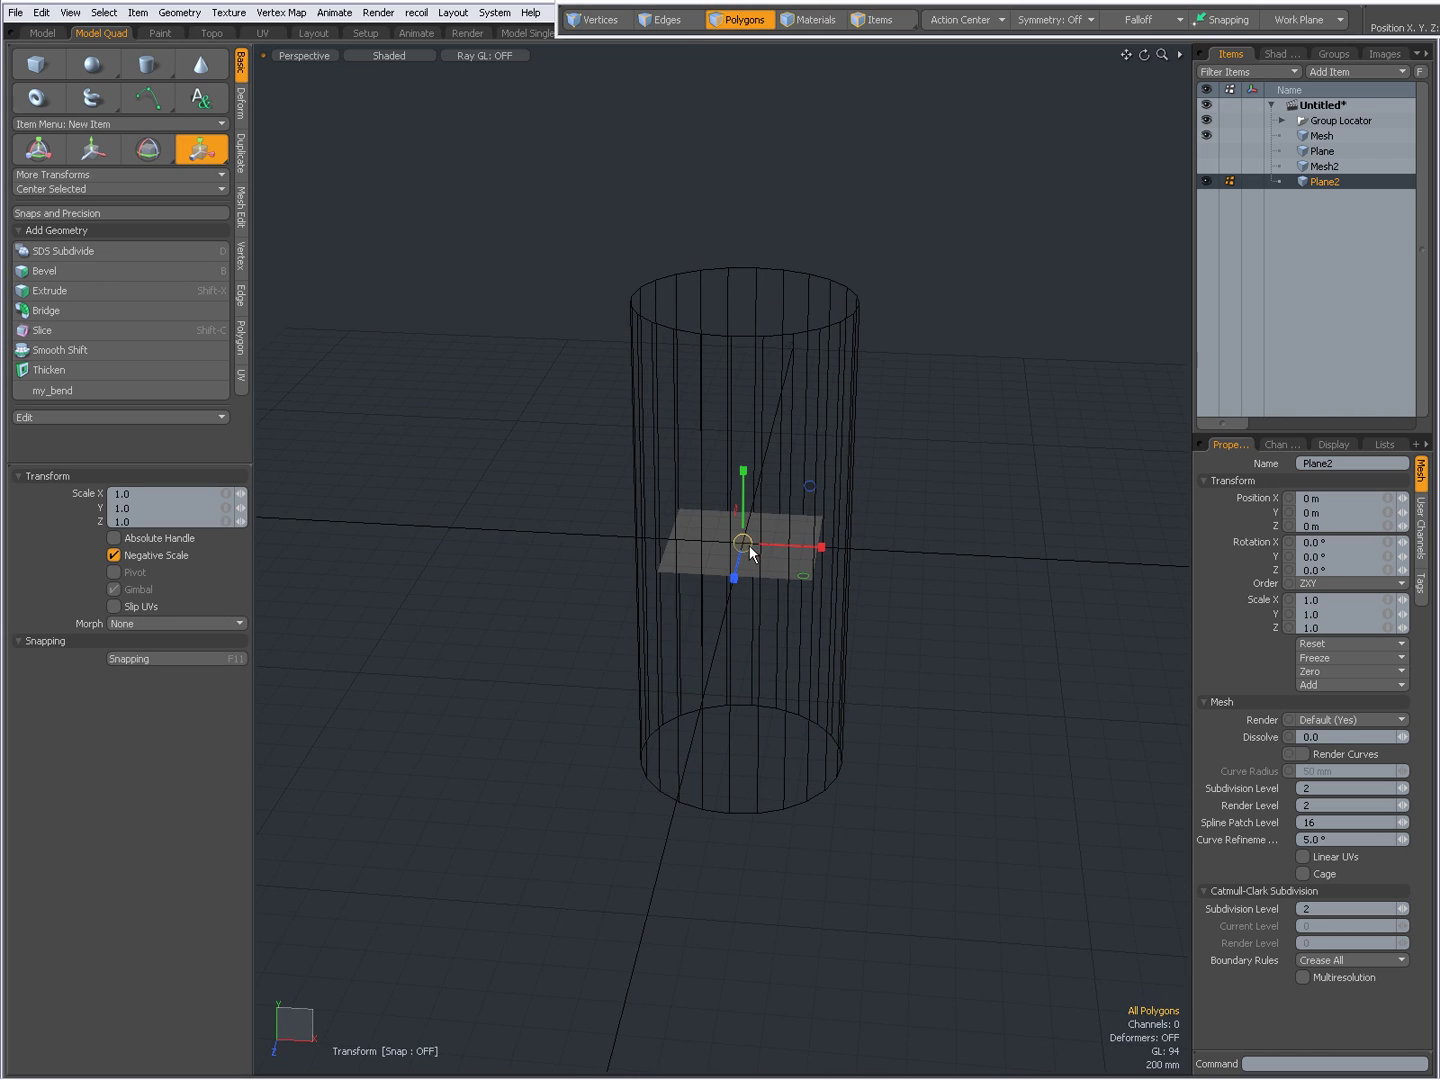
left_click_drag(750, 544, 788, 517)
key("space")
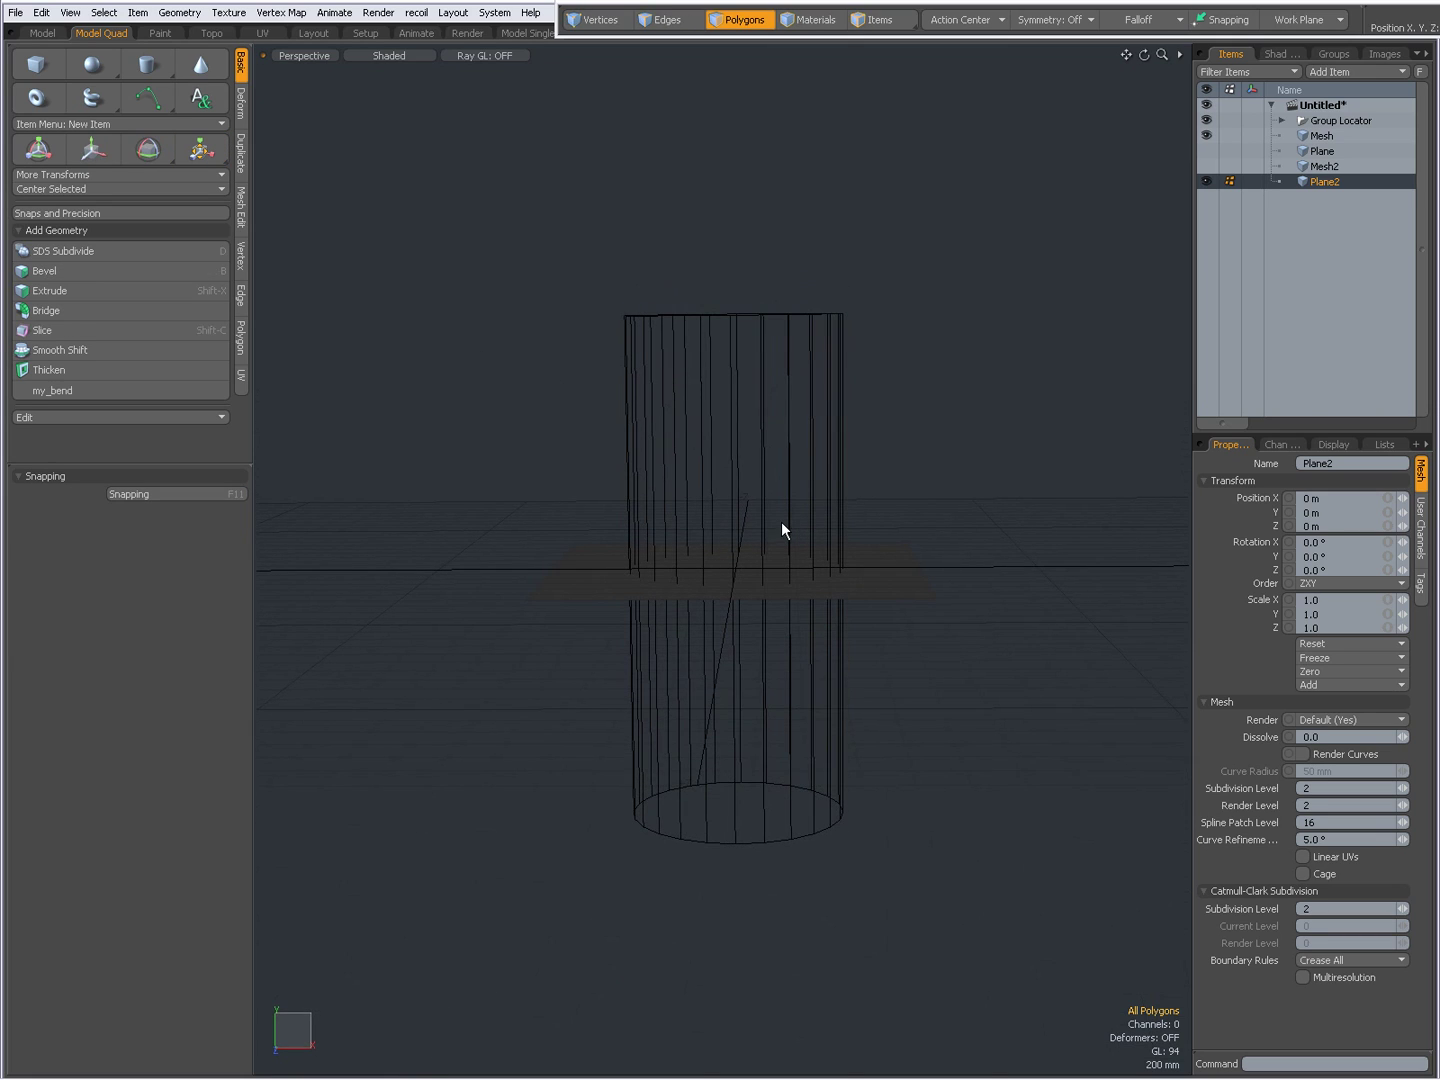
Step: Array the plane upward along the cylinder as 8 copies in Y with a Y offset of about 1.55 m
left_click_drag(671, 408, 492, 350, "alt")
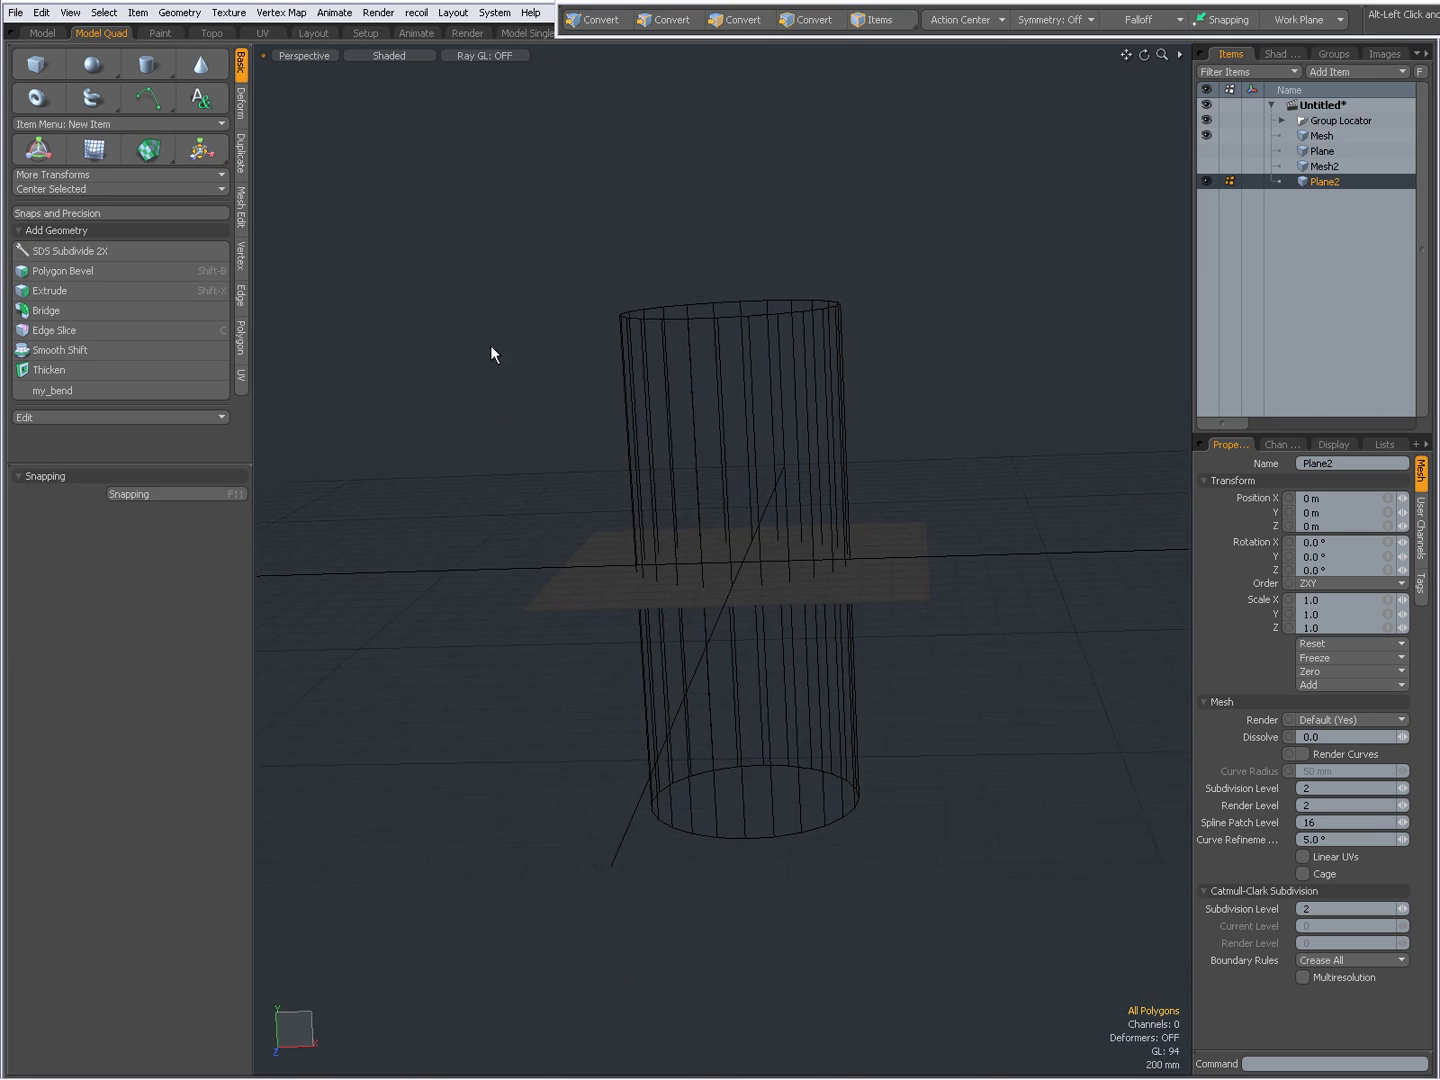
left_click(241, 153)
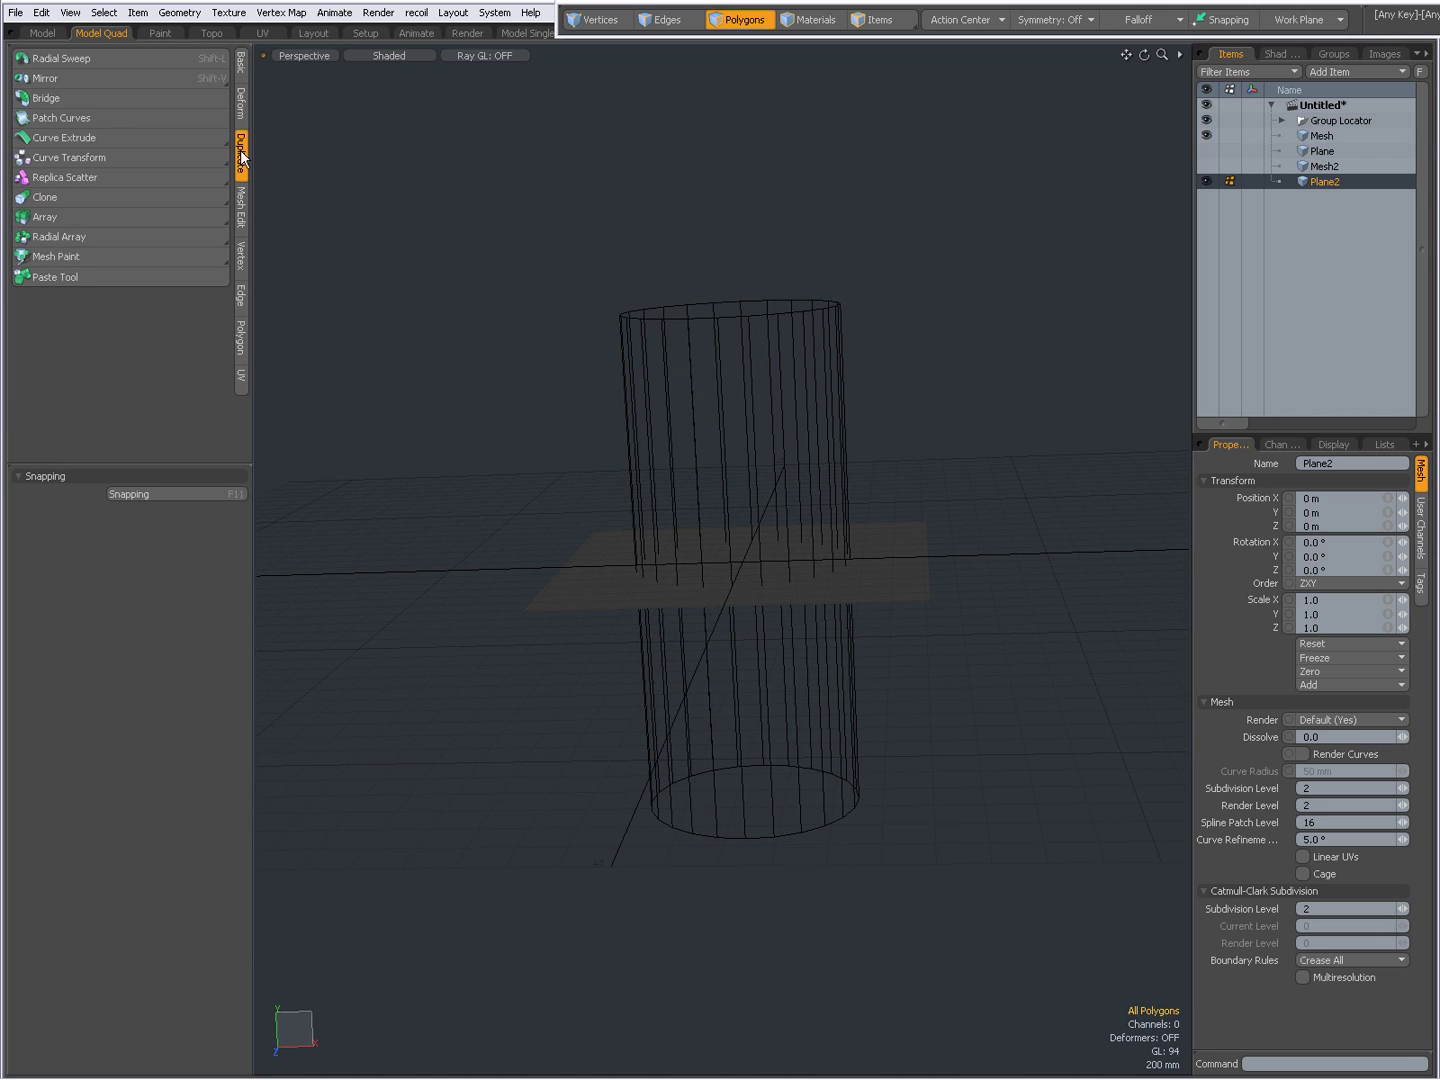
left_click(99, 218)
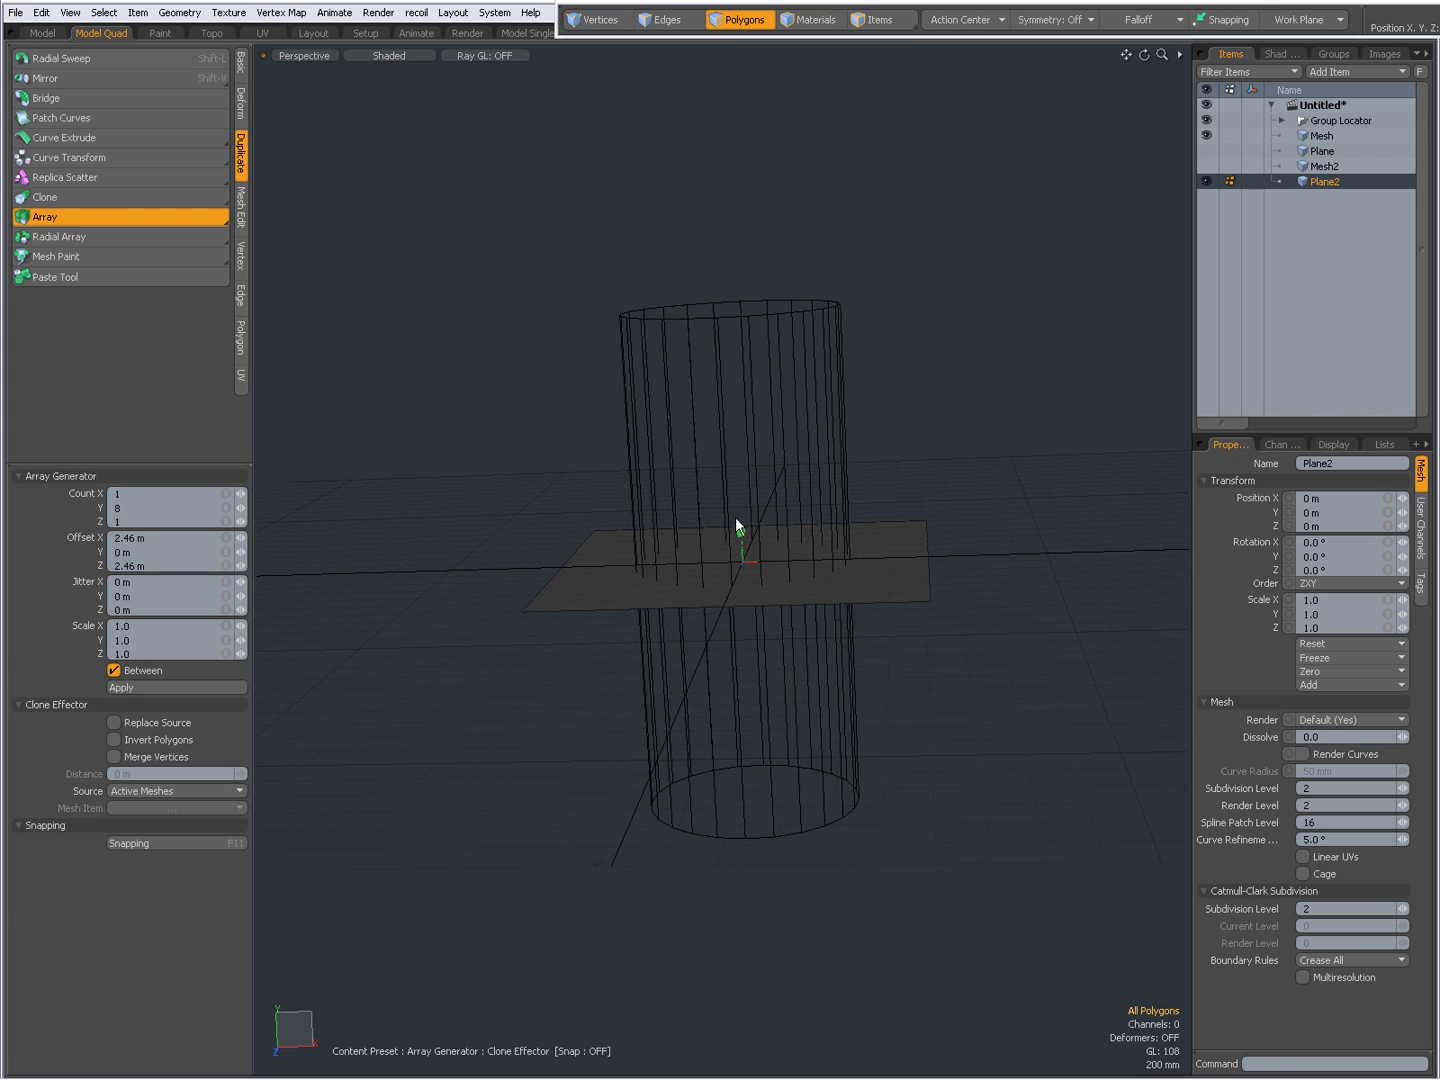
left_click_drag(742, 534, 741, 531)
left_click_drag(635, 664, 583, 656, "alt")
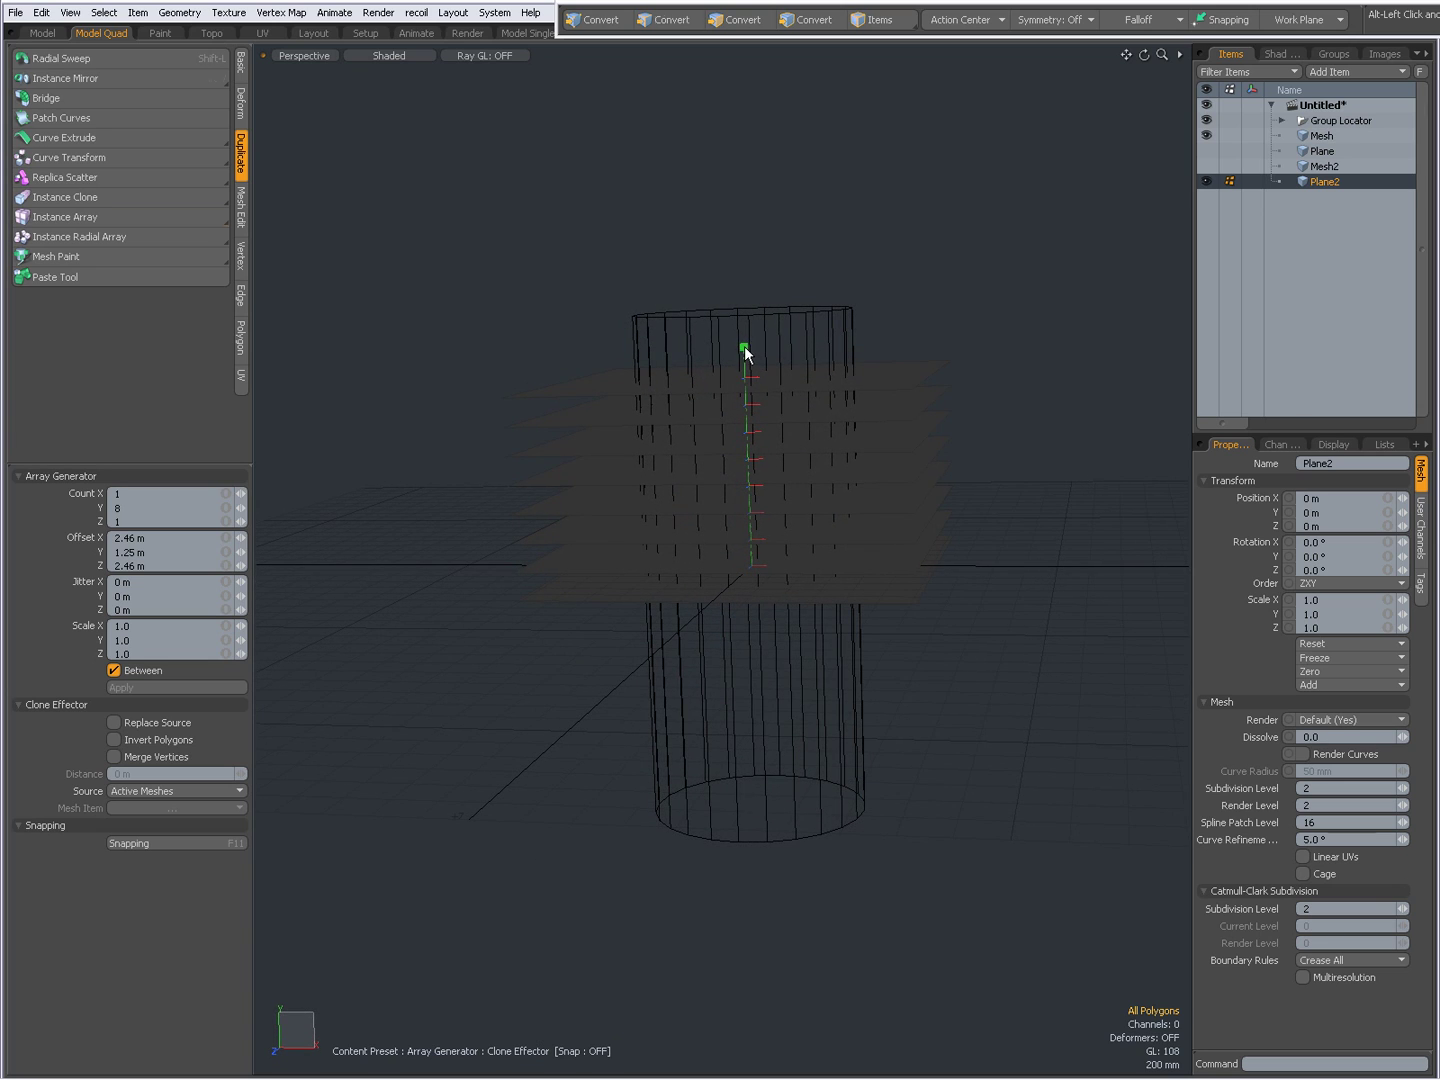
left_click_drag(744, 347, 745, 347)
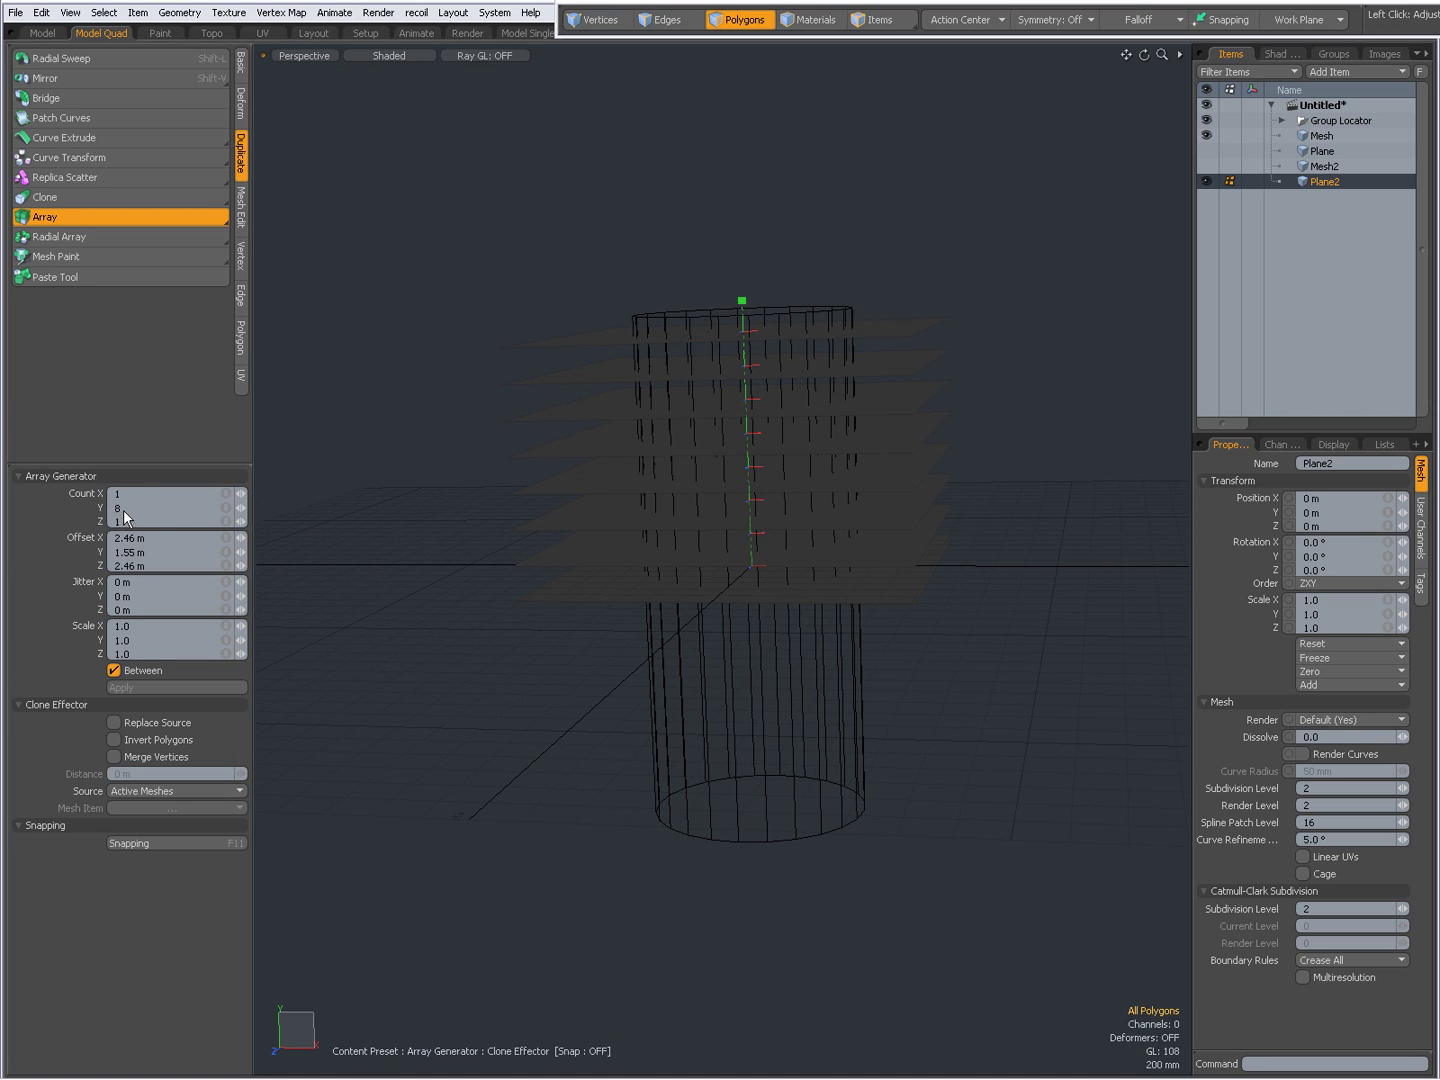
Step: Increase the array's vertical offset until the uppermost plane clears the cylinder, finish the array and set the viewport to Wireframe
left_click_drag(635, 651, 653, 610, "alt")
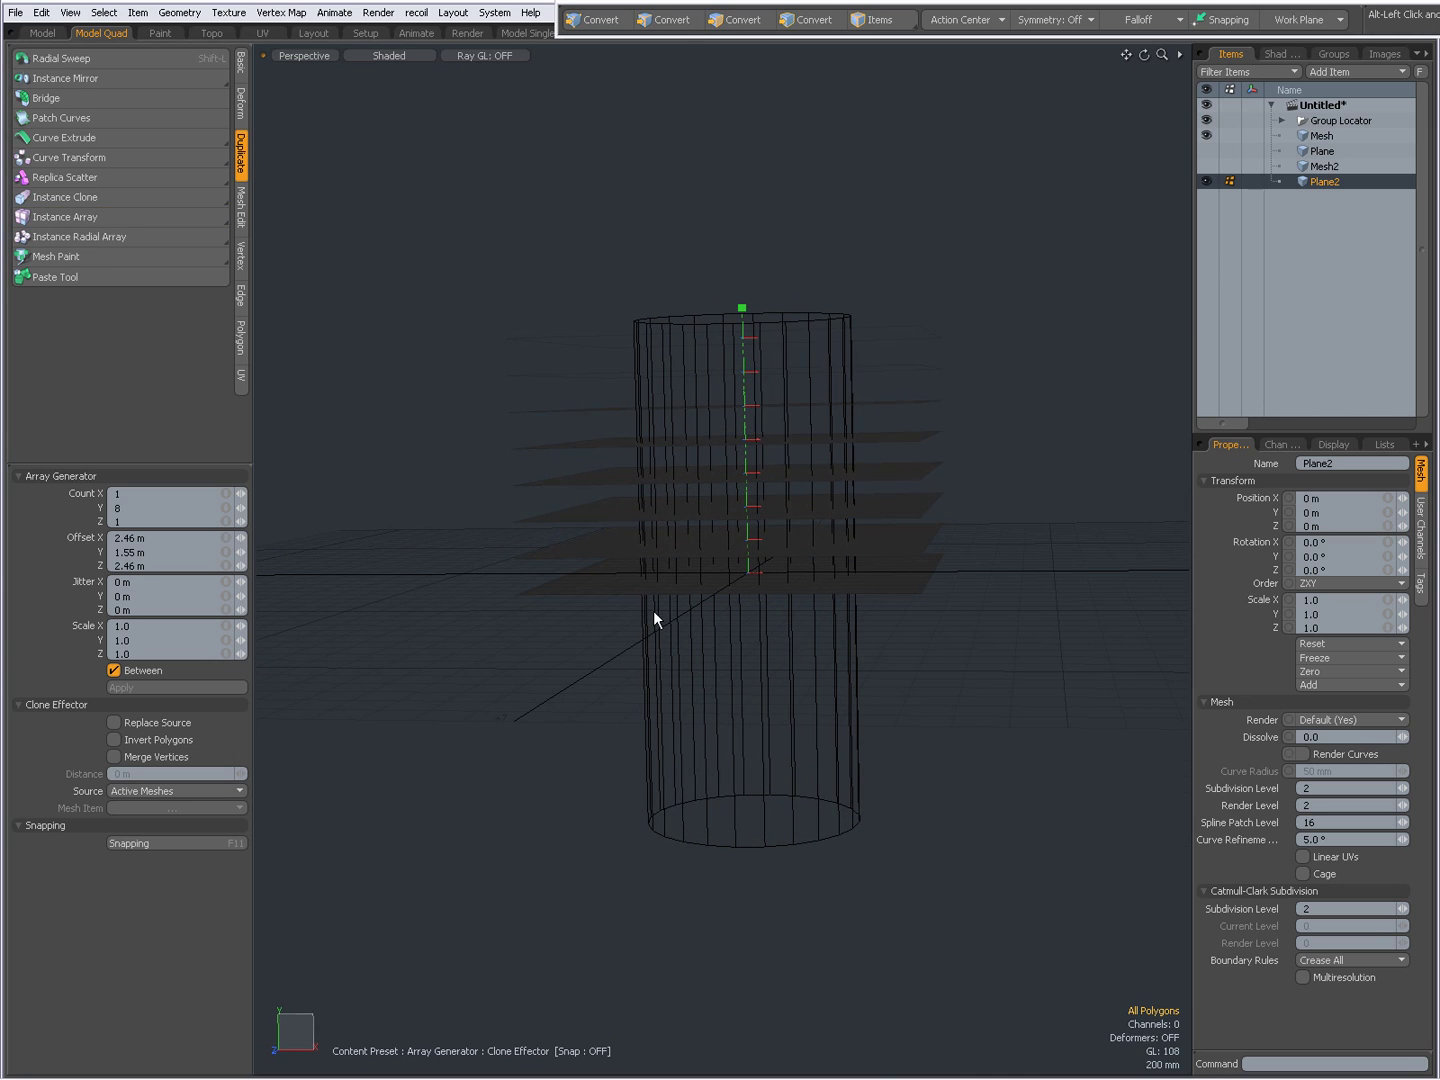
left_click_drag(742, 312, 754, 578)
key("space")
left_click(381, 56)
left_click(378, 90)
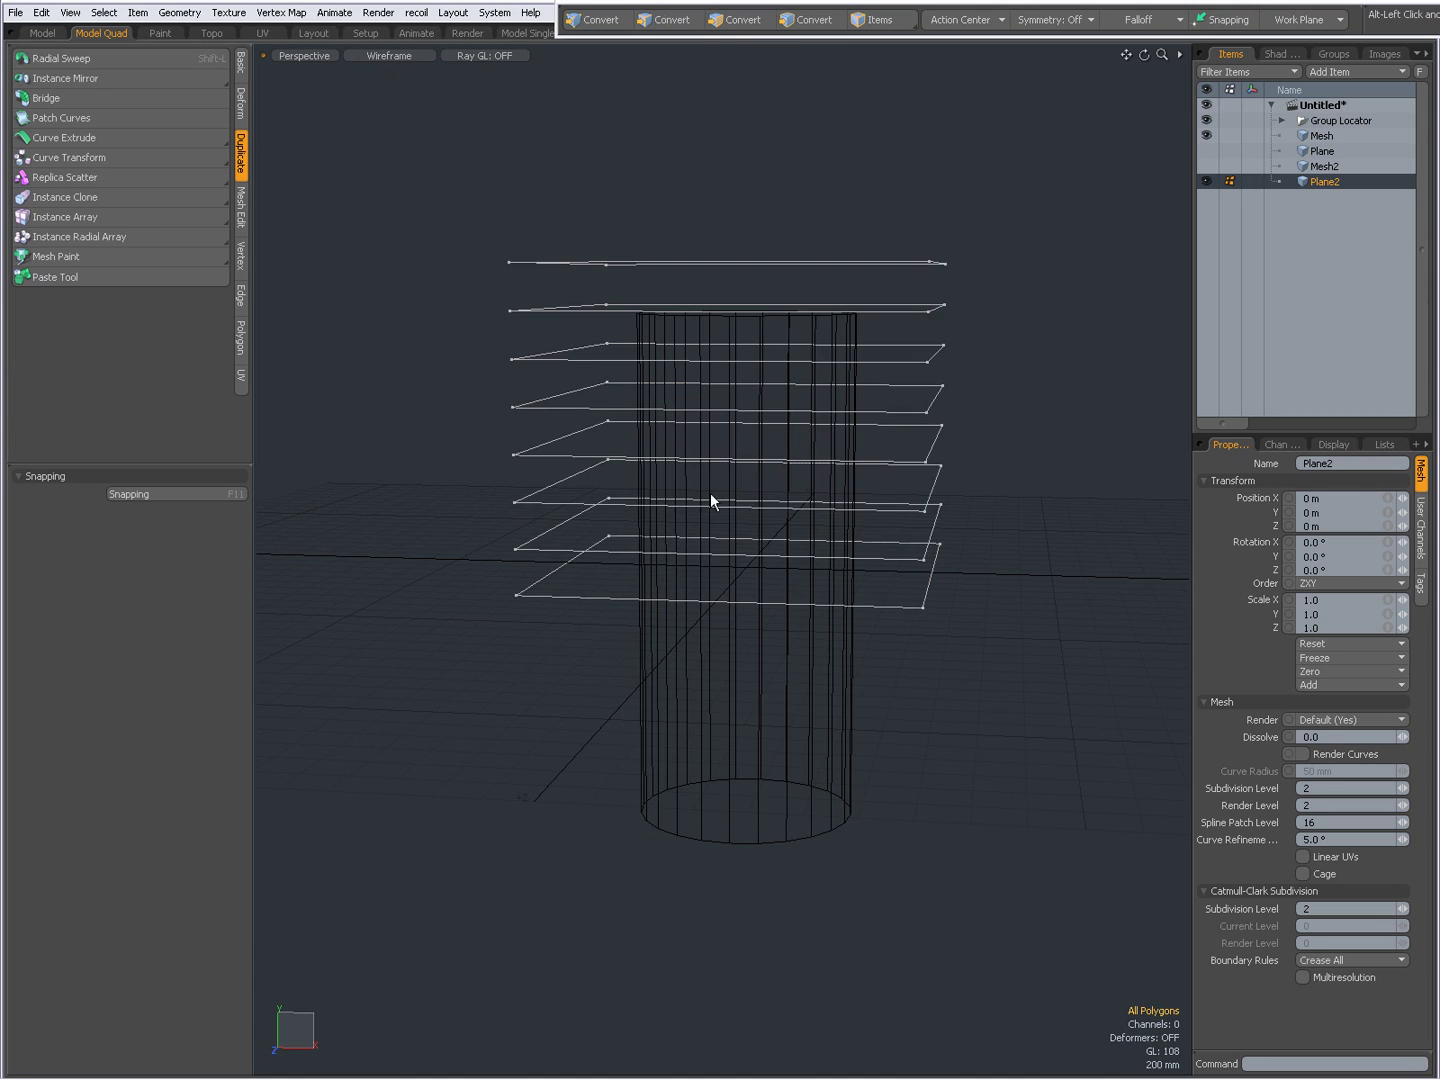
Step: In the Front view, move the eight planes down until the stack is roughly centred on the cylinder's height
key("ctrl+space")
left_click(786, 524)
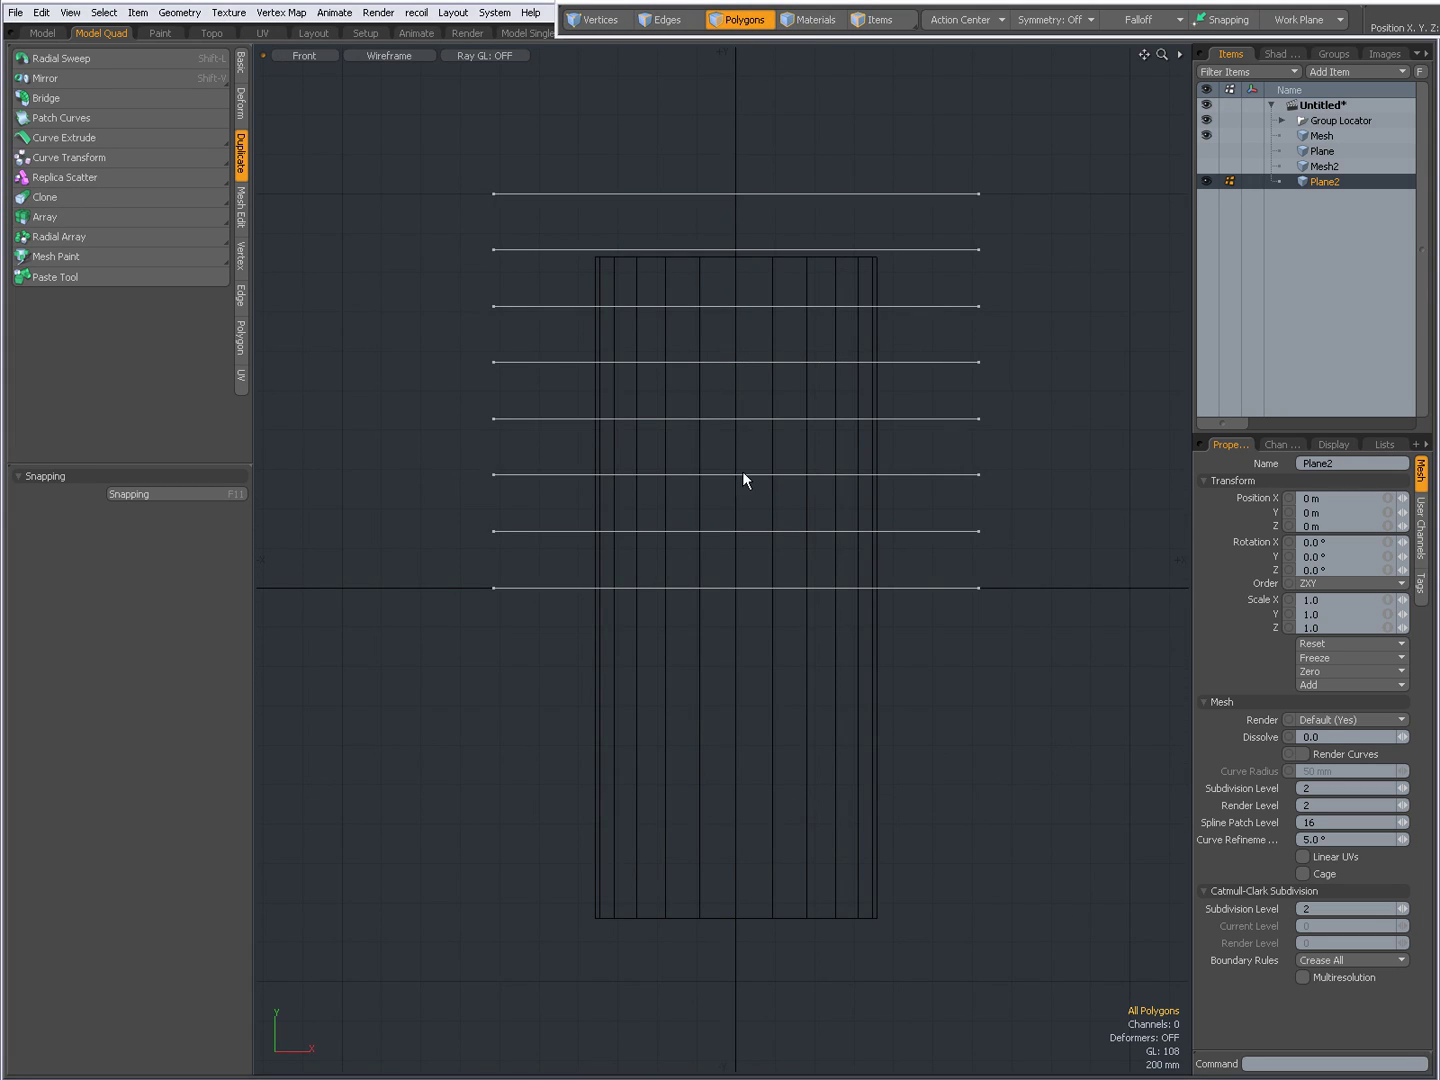
key("w")
mouse_move(732, 325)
left_mouse_down()
mouse_move(734, 385)
mouse_move(735, 337)
left_mouse_up()
key("space")
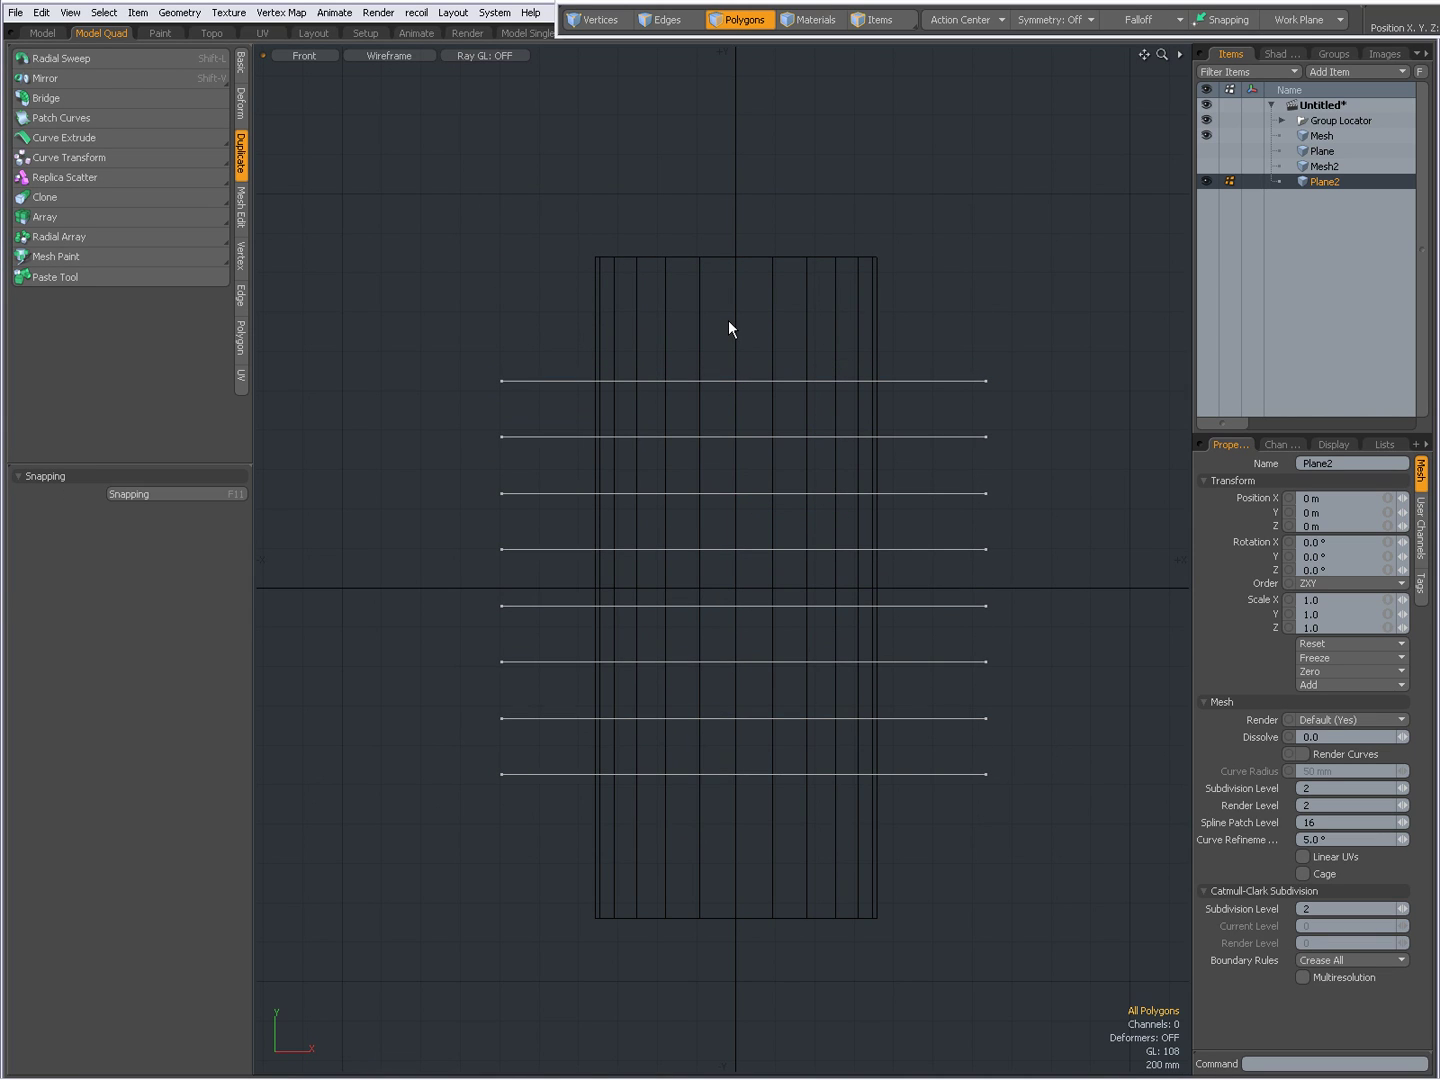
Step: Rotate the stack of planes about -13.5° around Z so they cross the cylinder diagonally
key("e")
left_click_drag(785, 477, 786, 487)
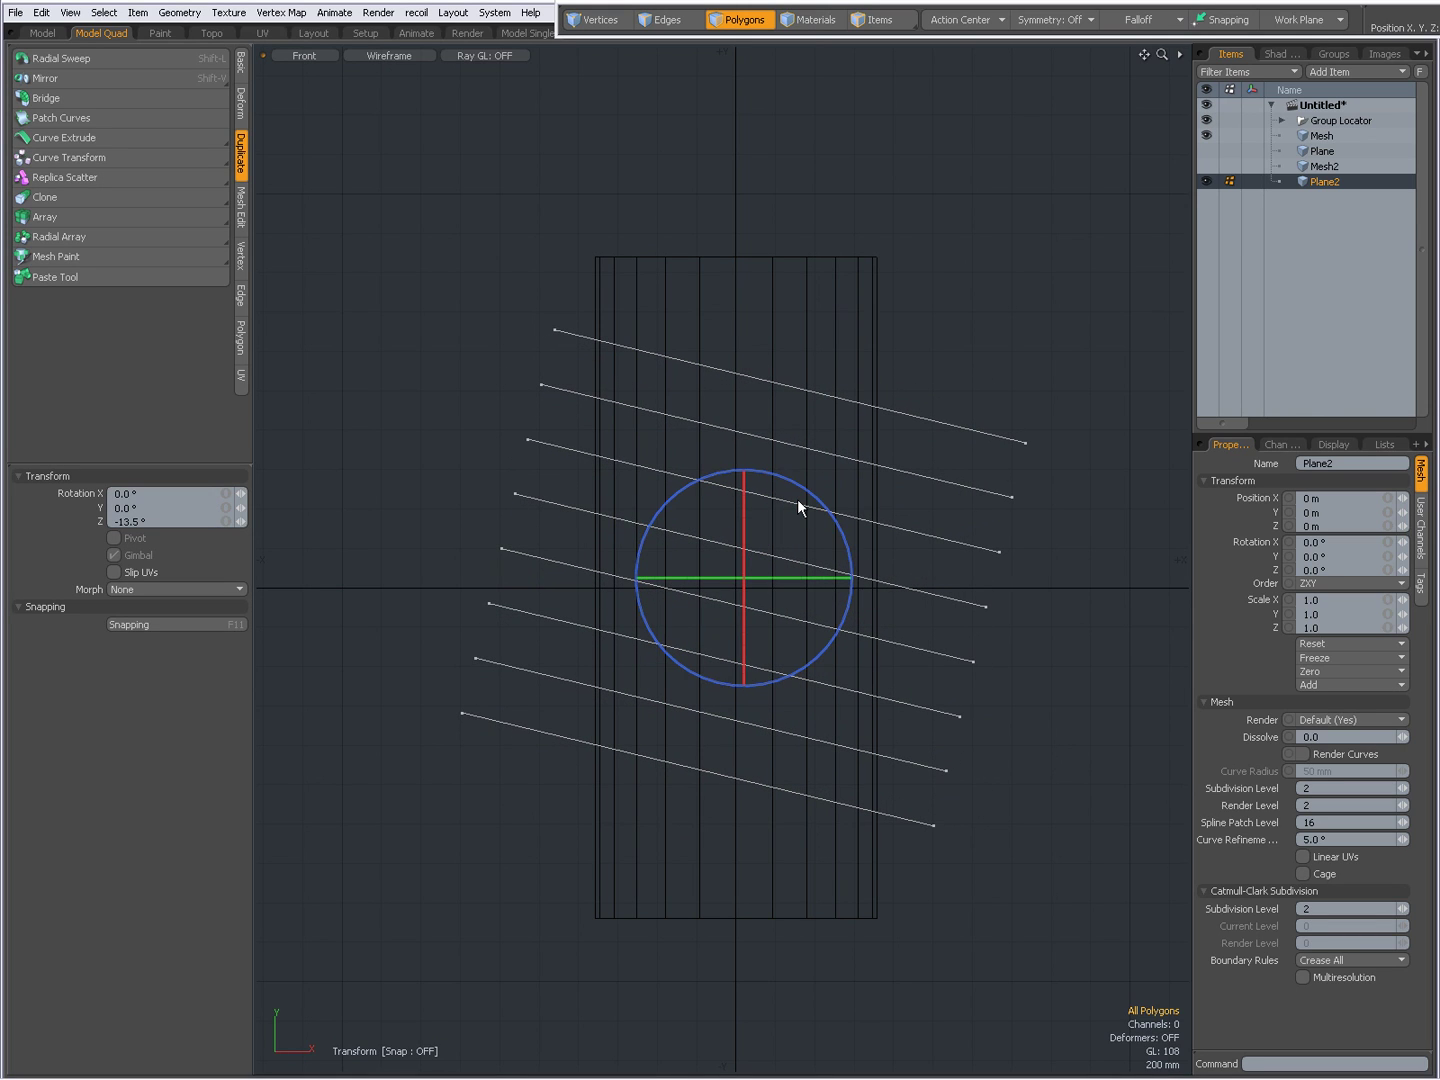
key("space")
Step: Set the viewport to Shaded in a Perspective view and make the cylinder item Mesh active with the planes in the background
left_click(401, 56)
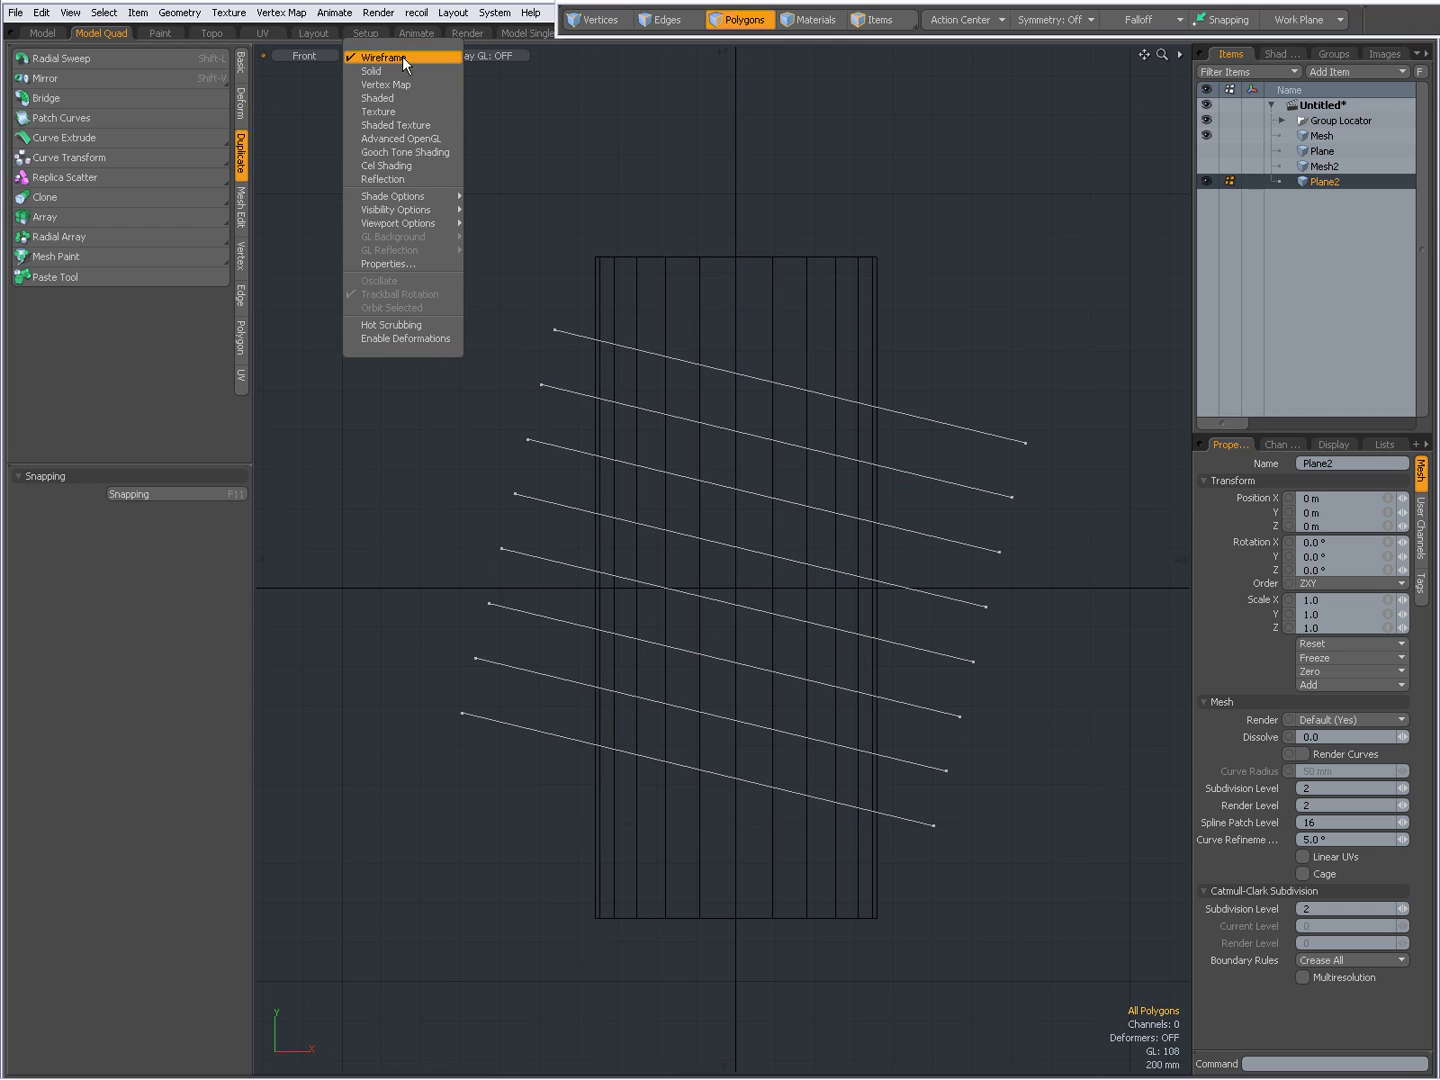
left_click(402, 86)
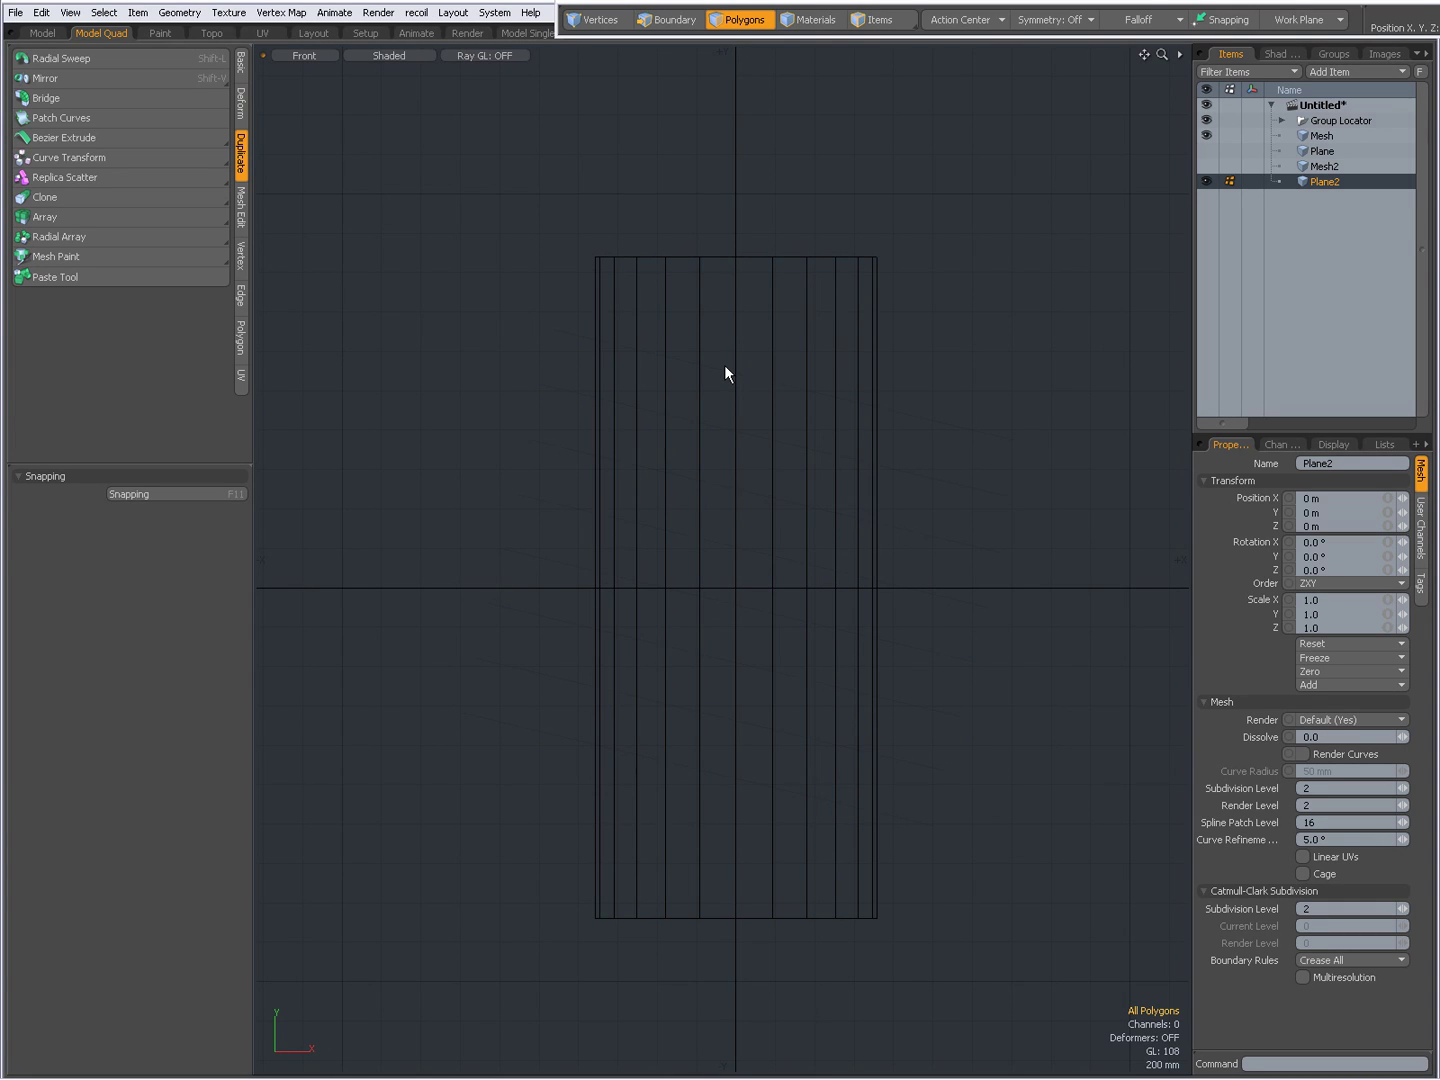
key("ctrl+space")
left_click(771, 350)
left_click_drag(837, 441, 784, 450, "alt")
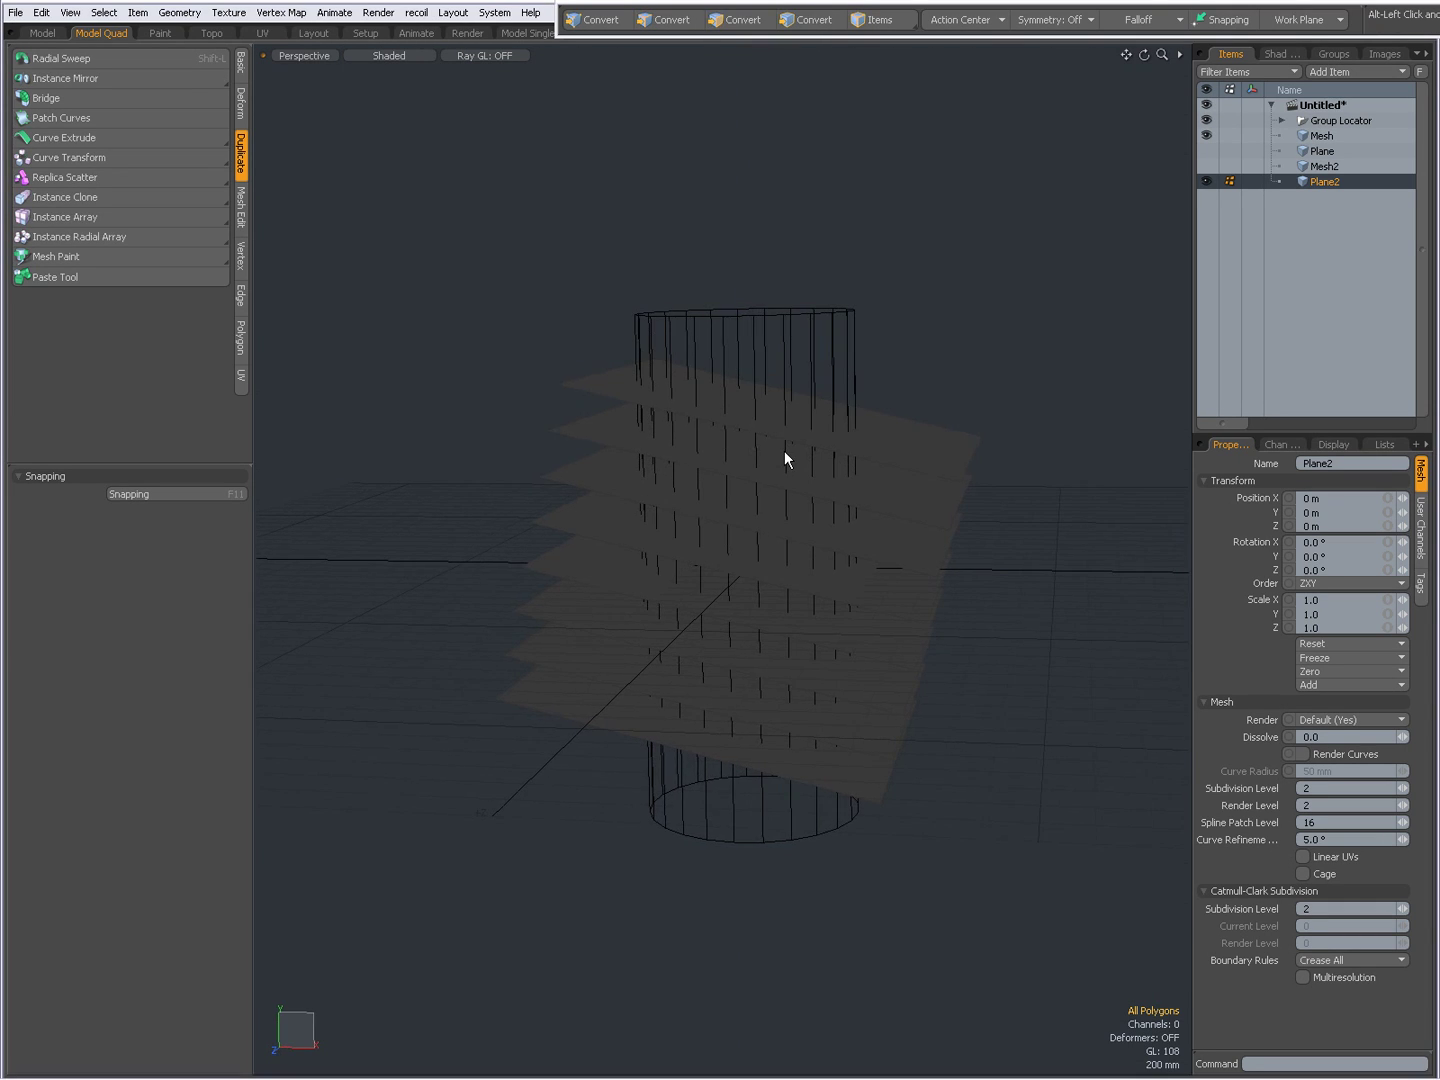
left_click(1328, 137)
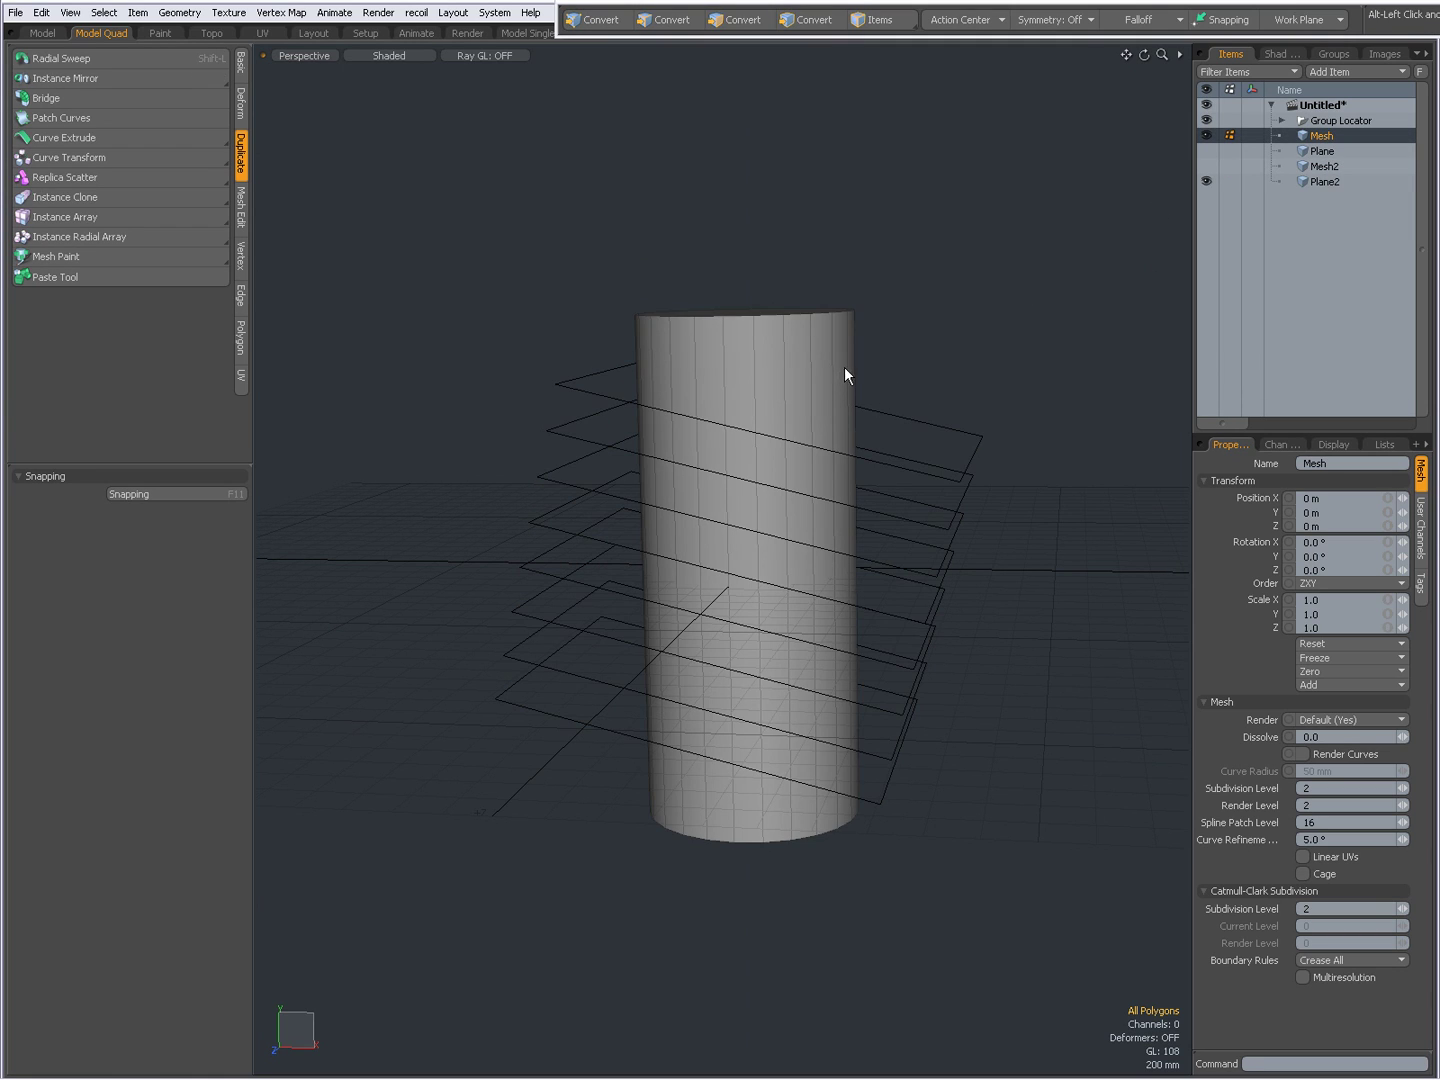
left_click_drag(845, 370, 905, 388, "alt")
left_click_drag(852, 455, 847, 416, "alt")
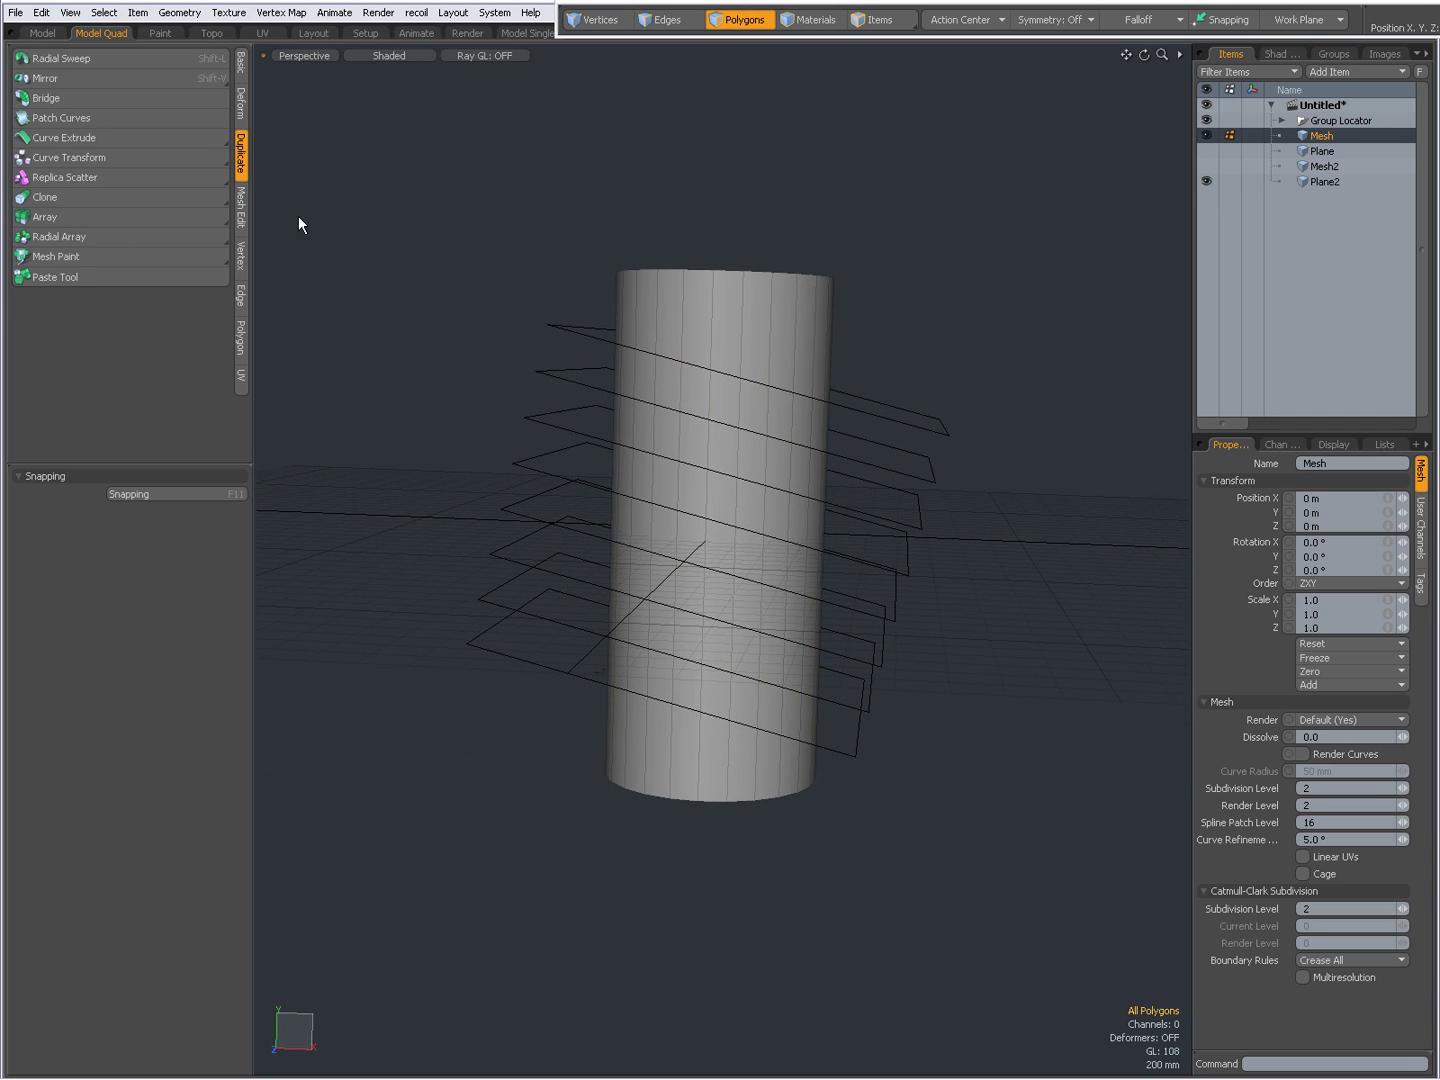
Step: Solid Drill the cylinder with the Stencil operation, Default material and the background planes as the drive mesh
left_click(241, 209)
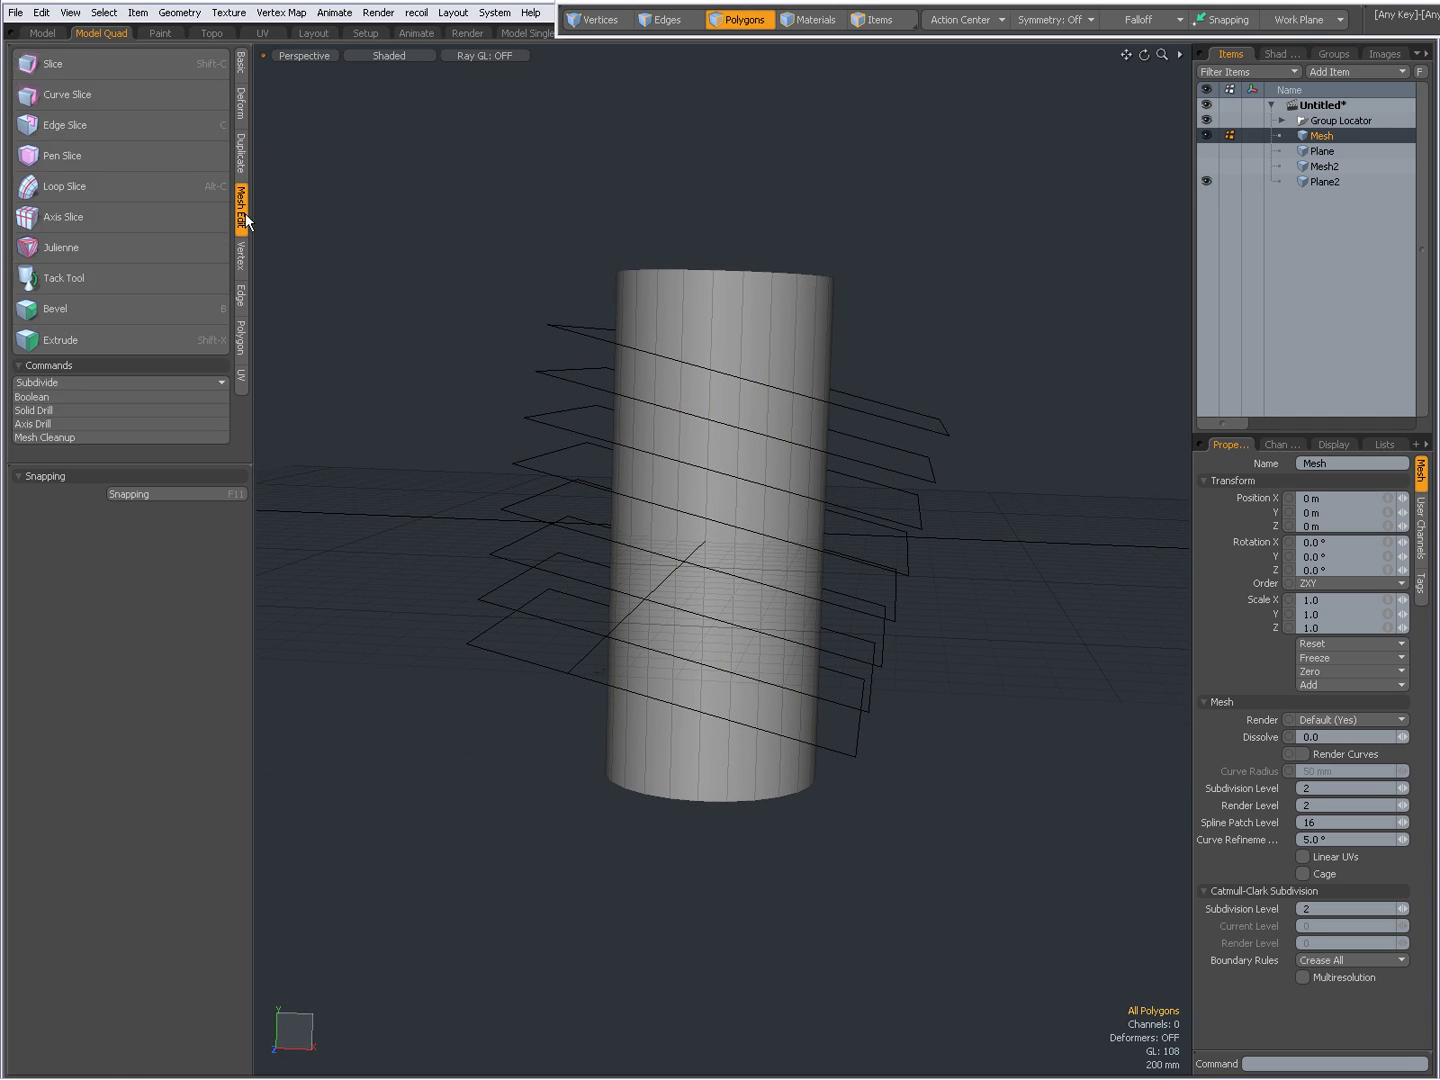
left_click(40, 409)
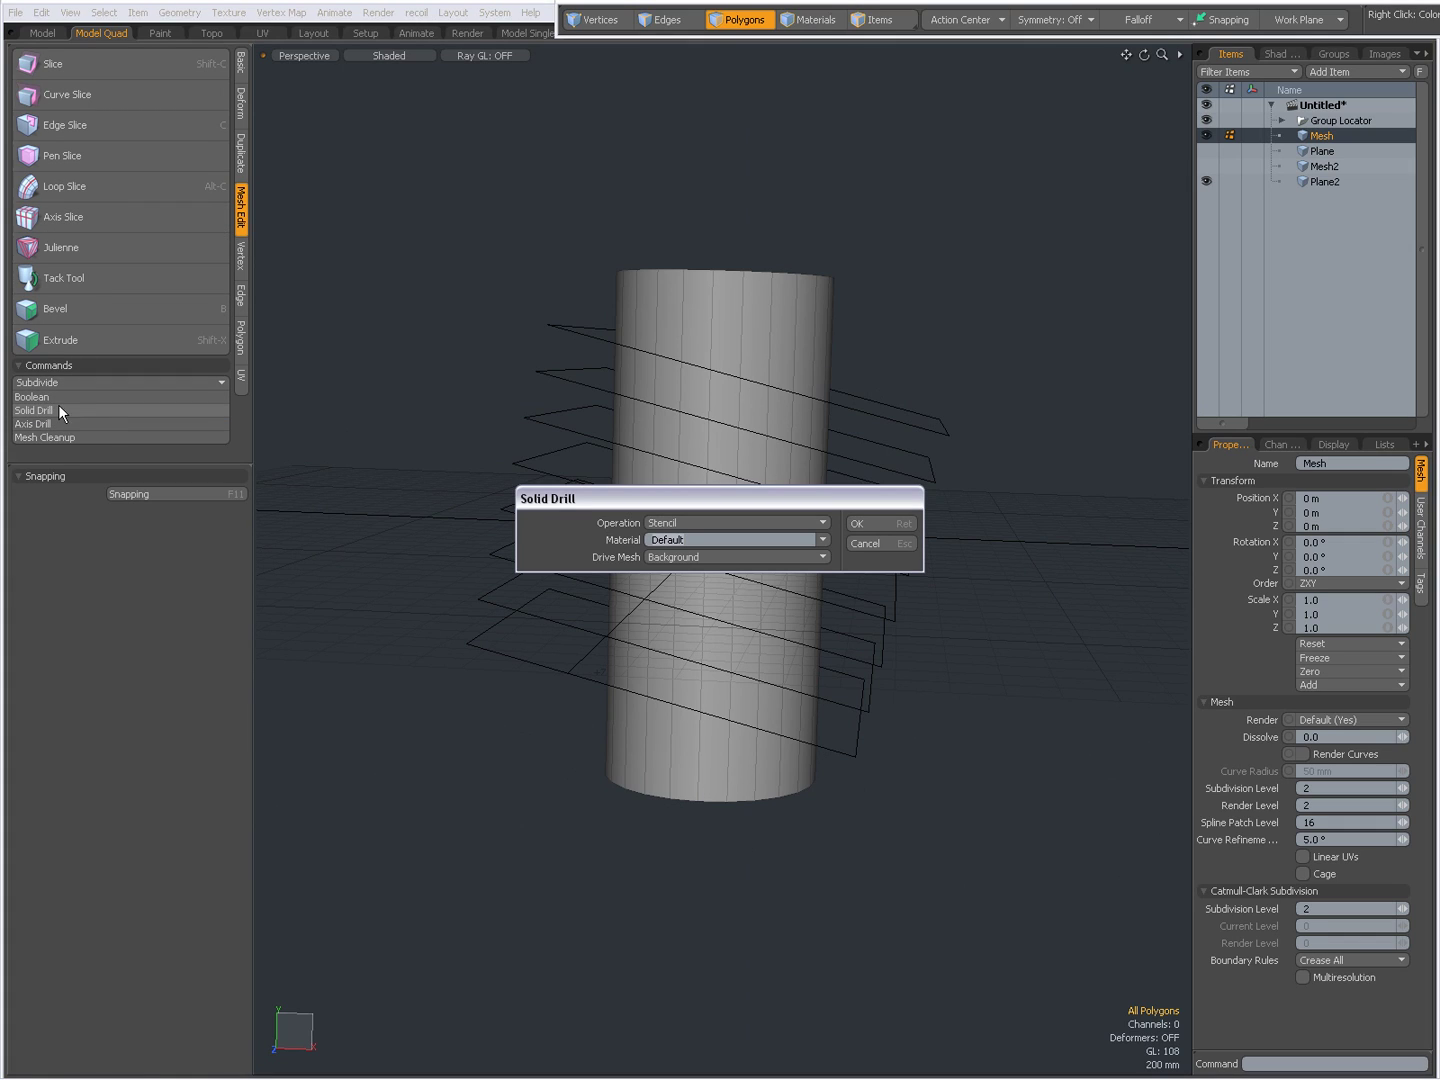
left_click(700, 520)
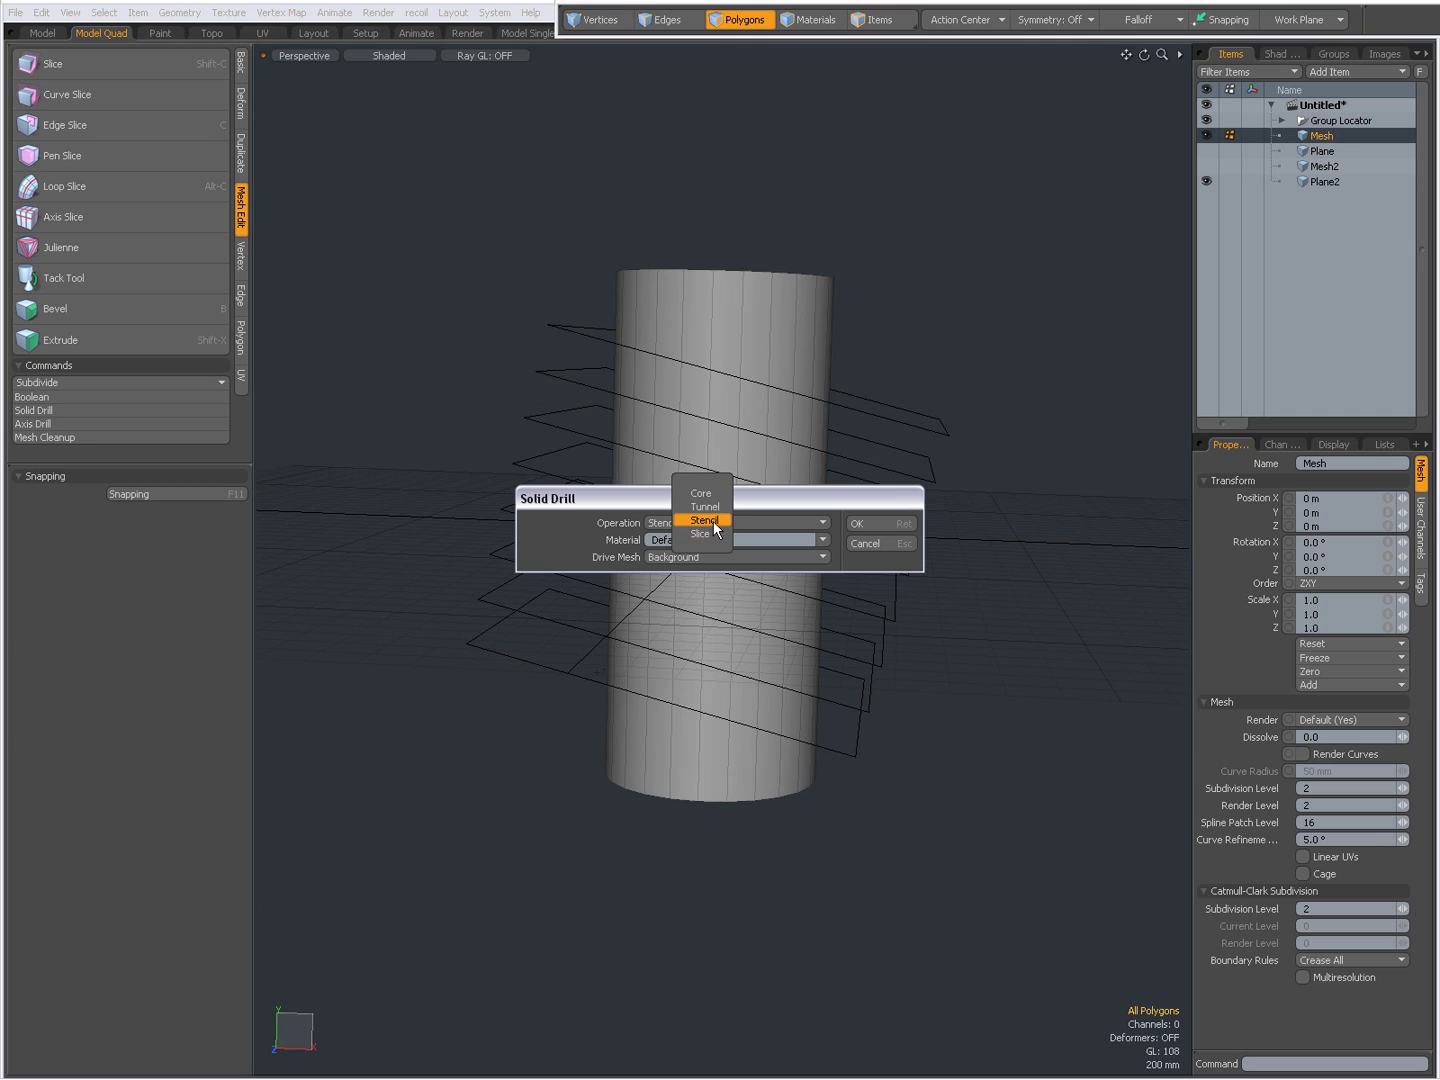
left_click(713, 520)
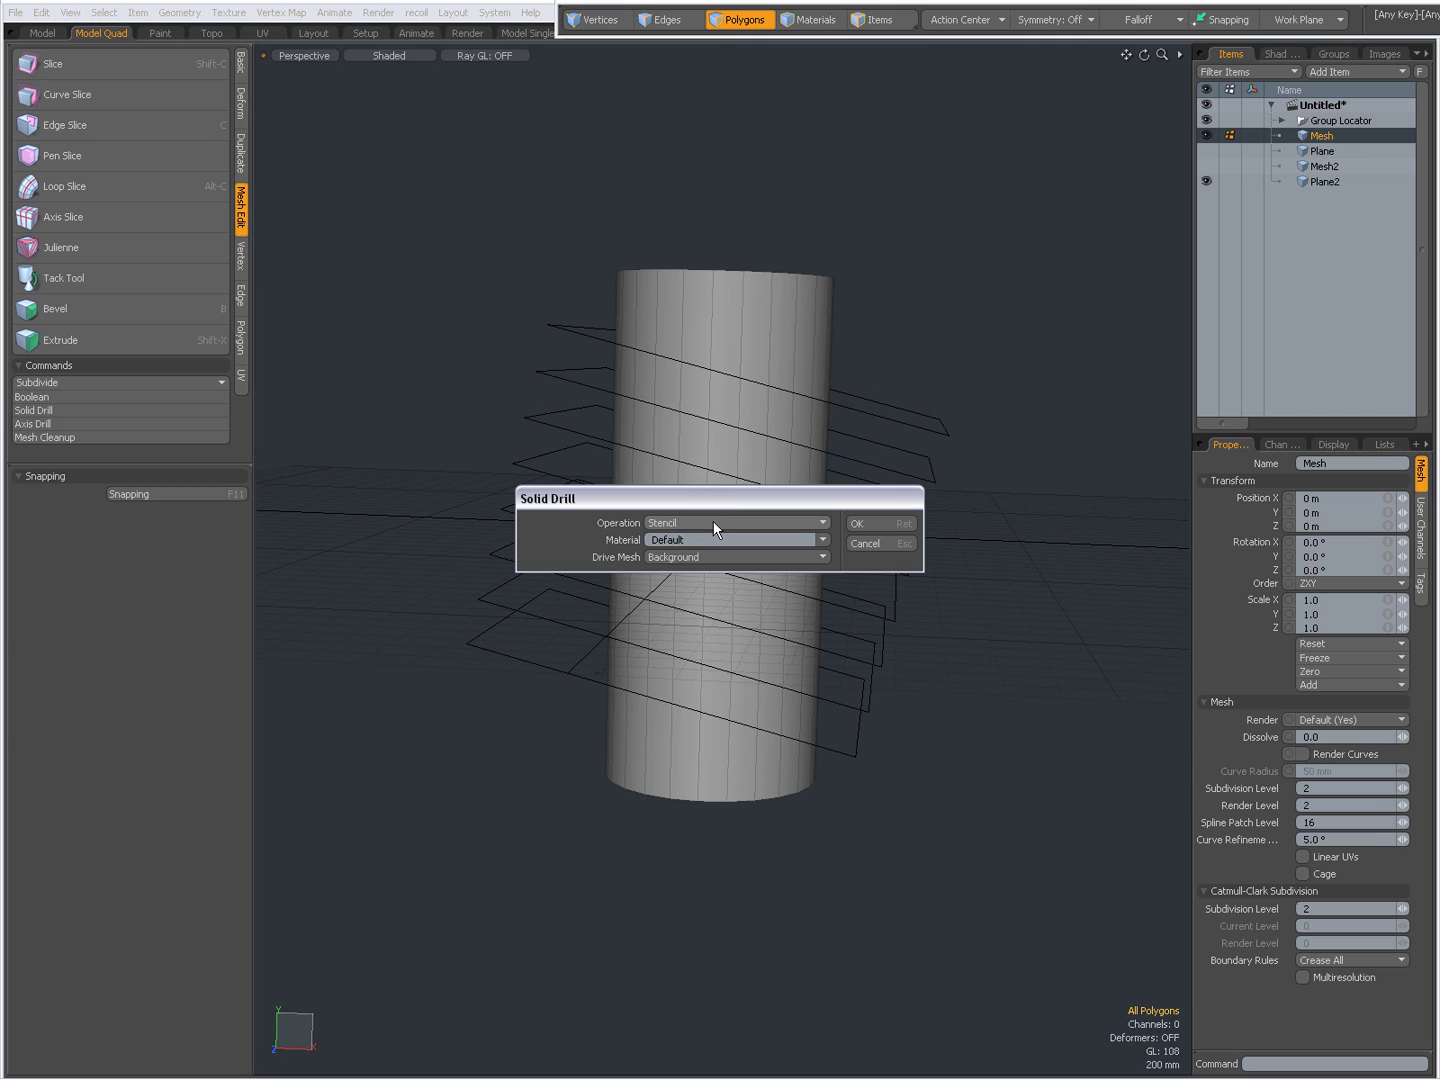
left_click(873, 521)
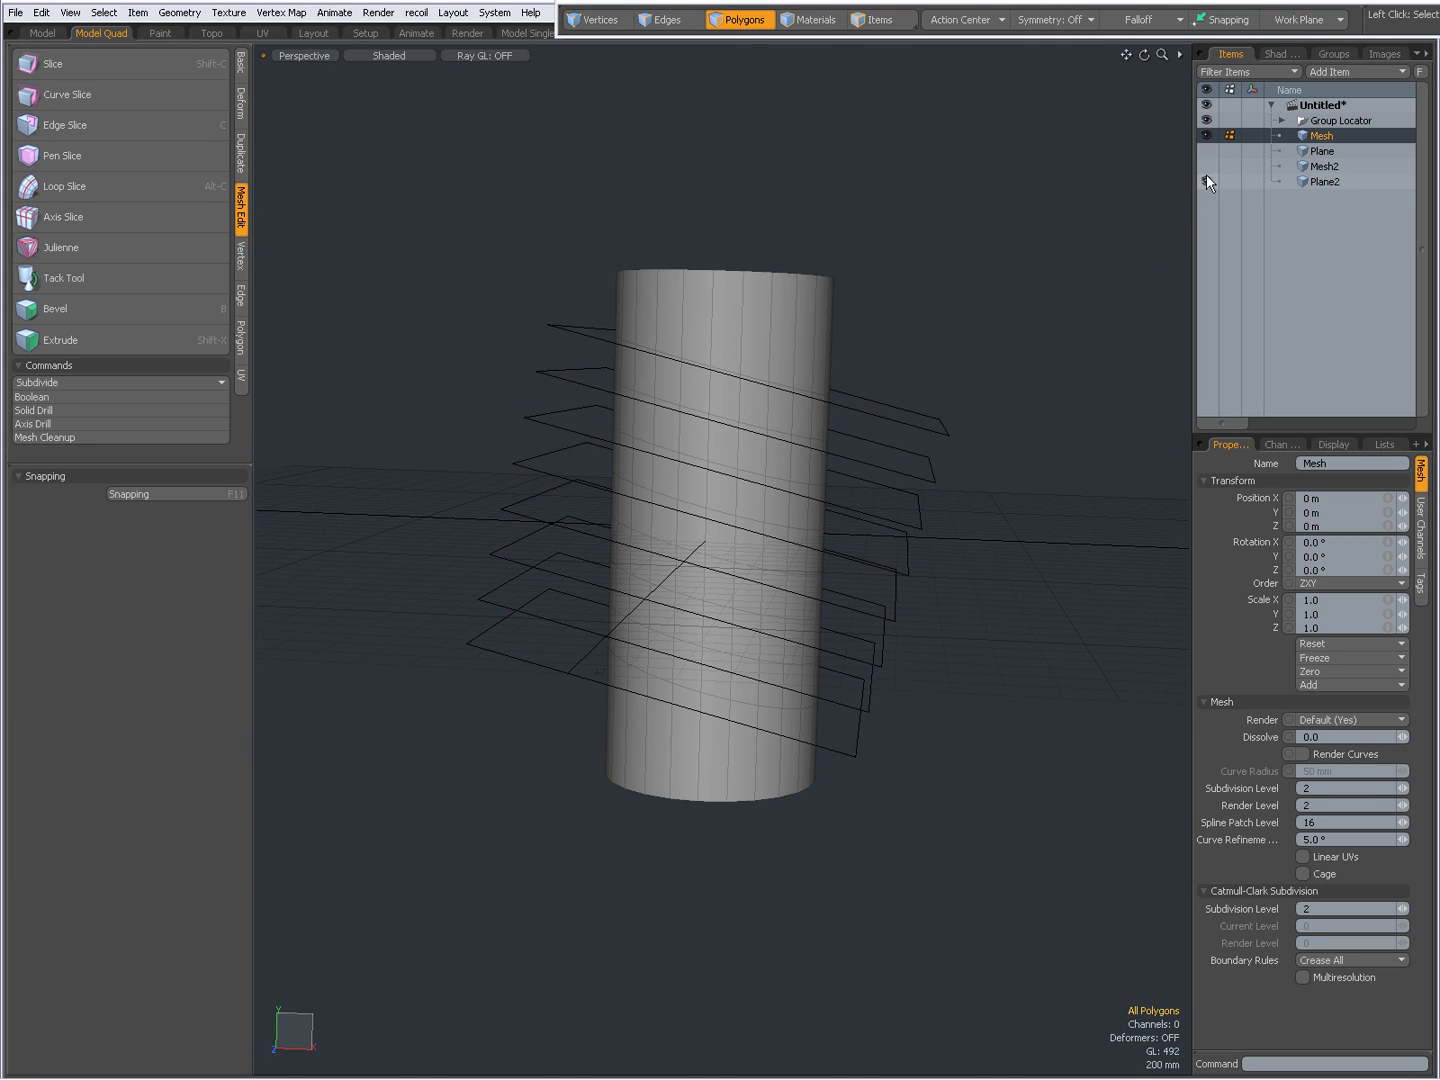
Step: Hide the item Plane2 and view the diagonal cuts on the cylinder
left_click(1204, 180)
left_click_drag(810, 545, 767, 550, "alt")
right_click(826, 538, "alt")
left_click(825, 555)
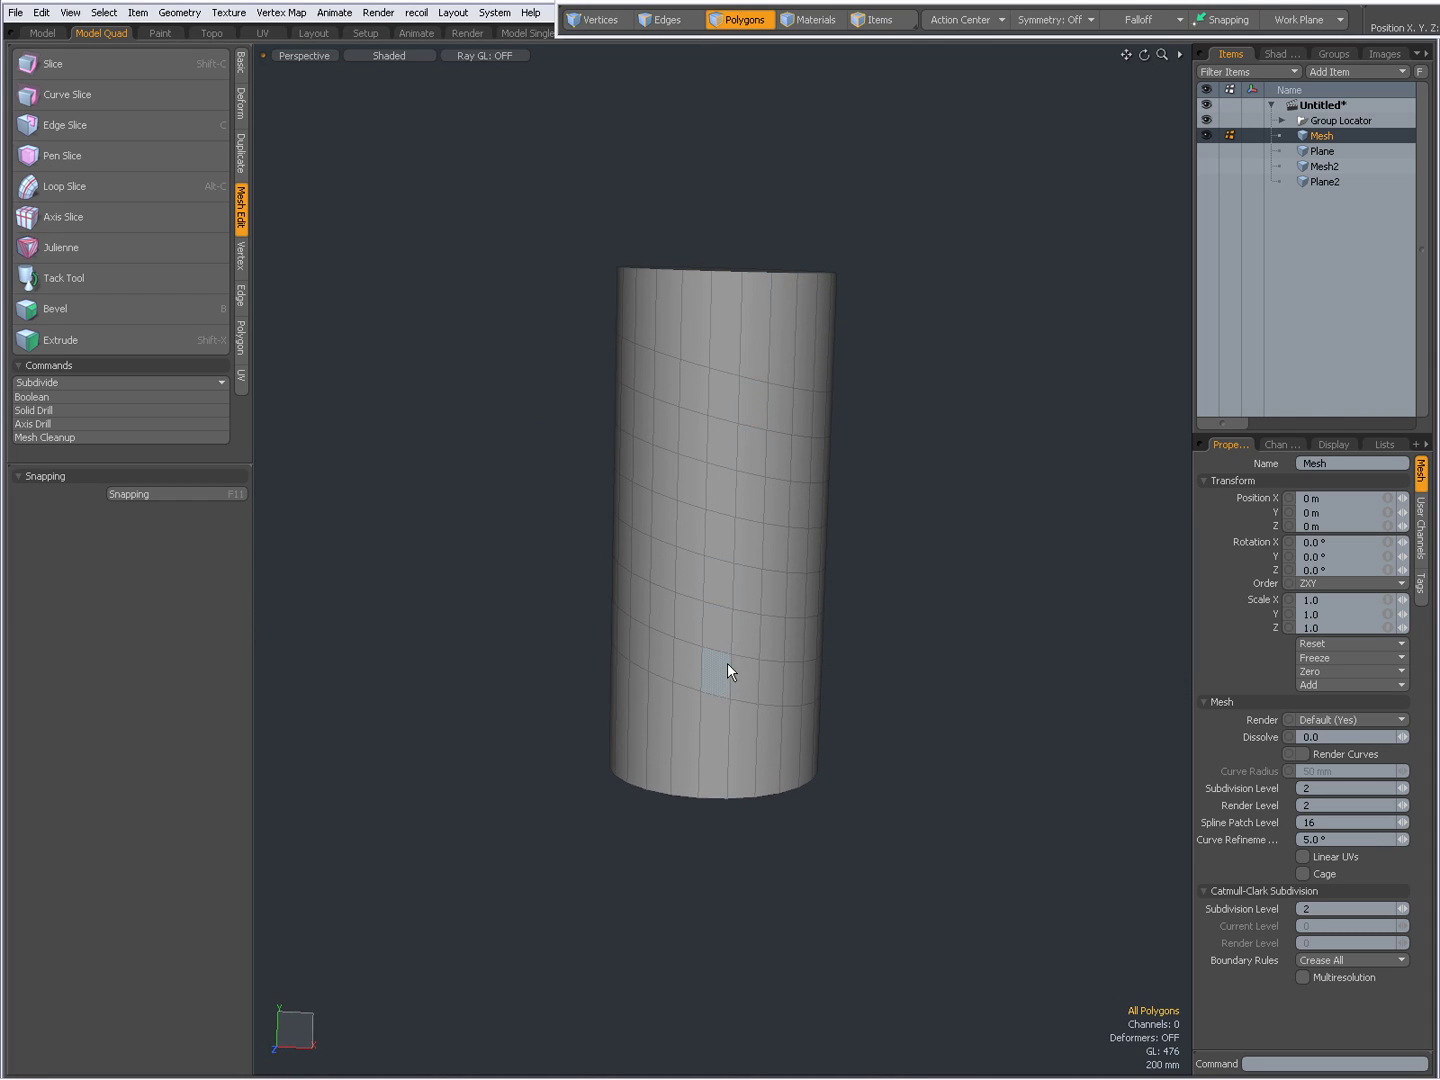
Step: Select all eight diagonal edge loops cut around the cylinder, extending the pattern from the upper two loops
key("1")
key("2")
left_click(752, 376)
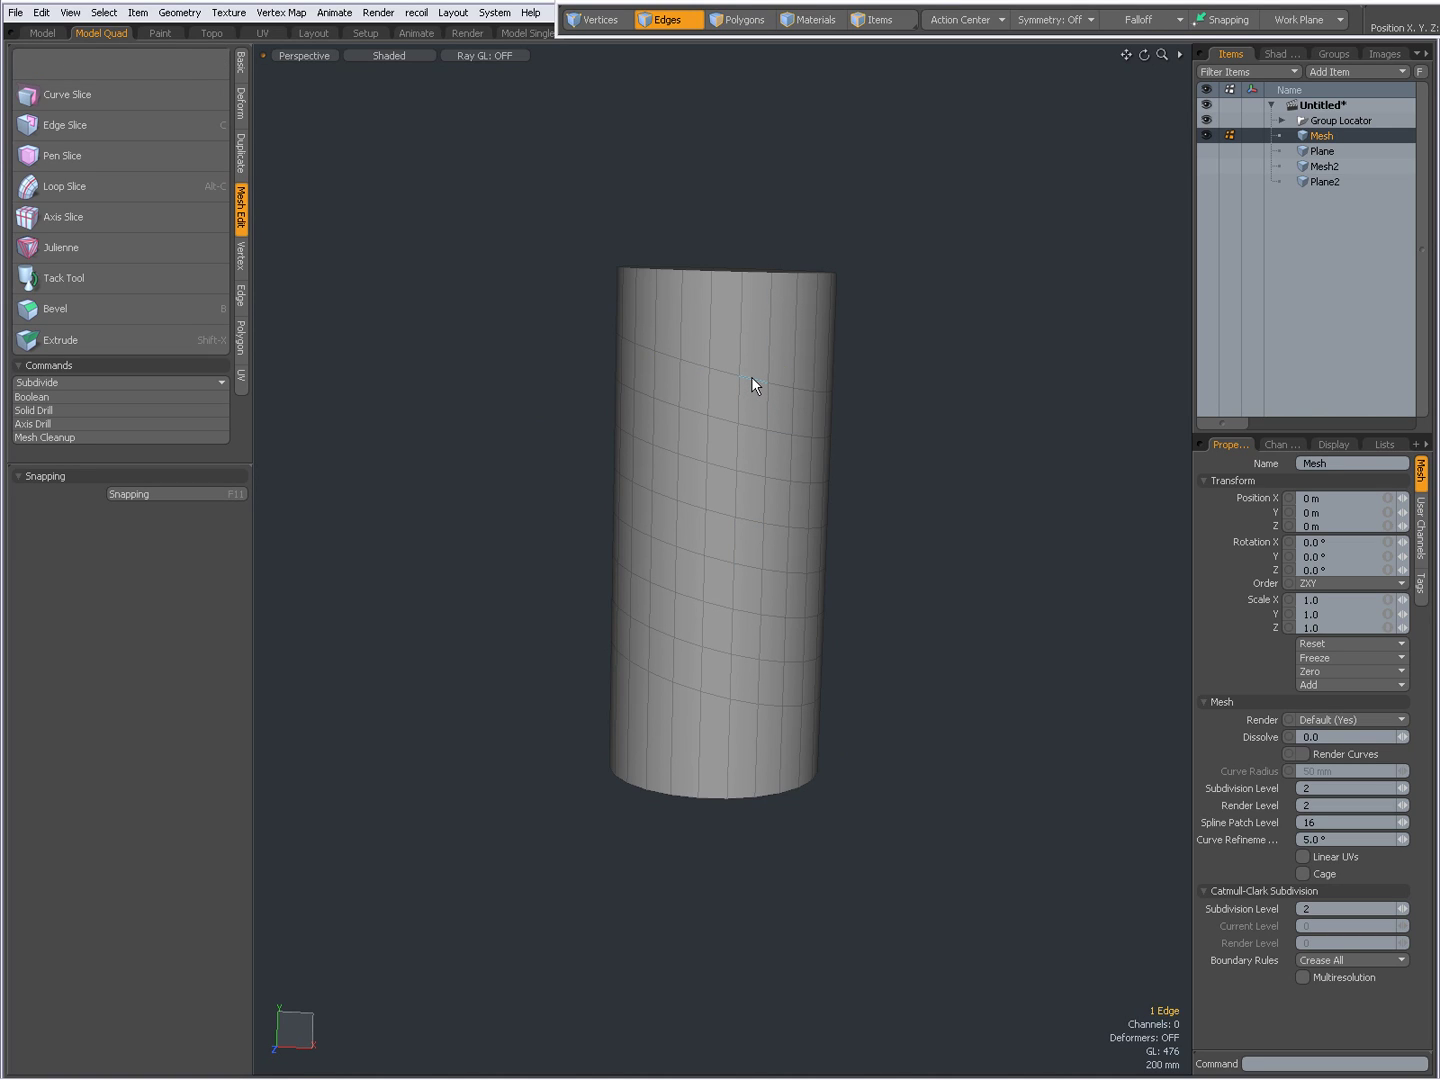
double_click(751, 376)
double_click(748, 426, "shift")
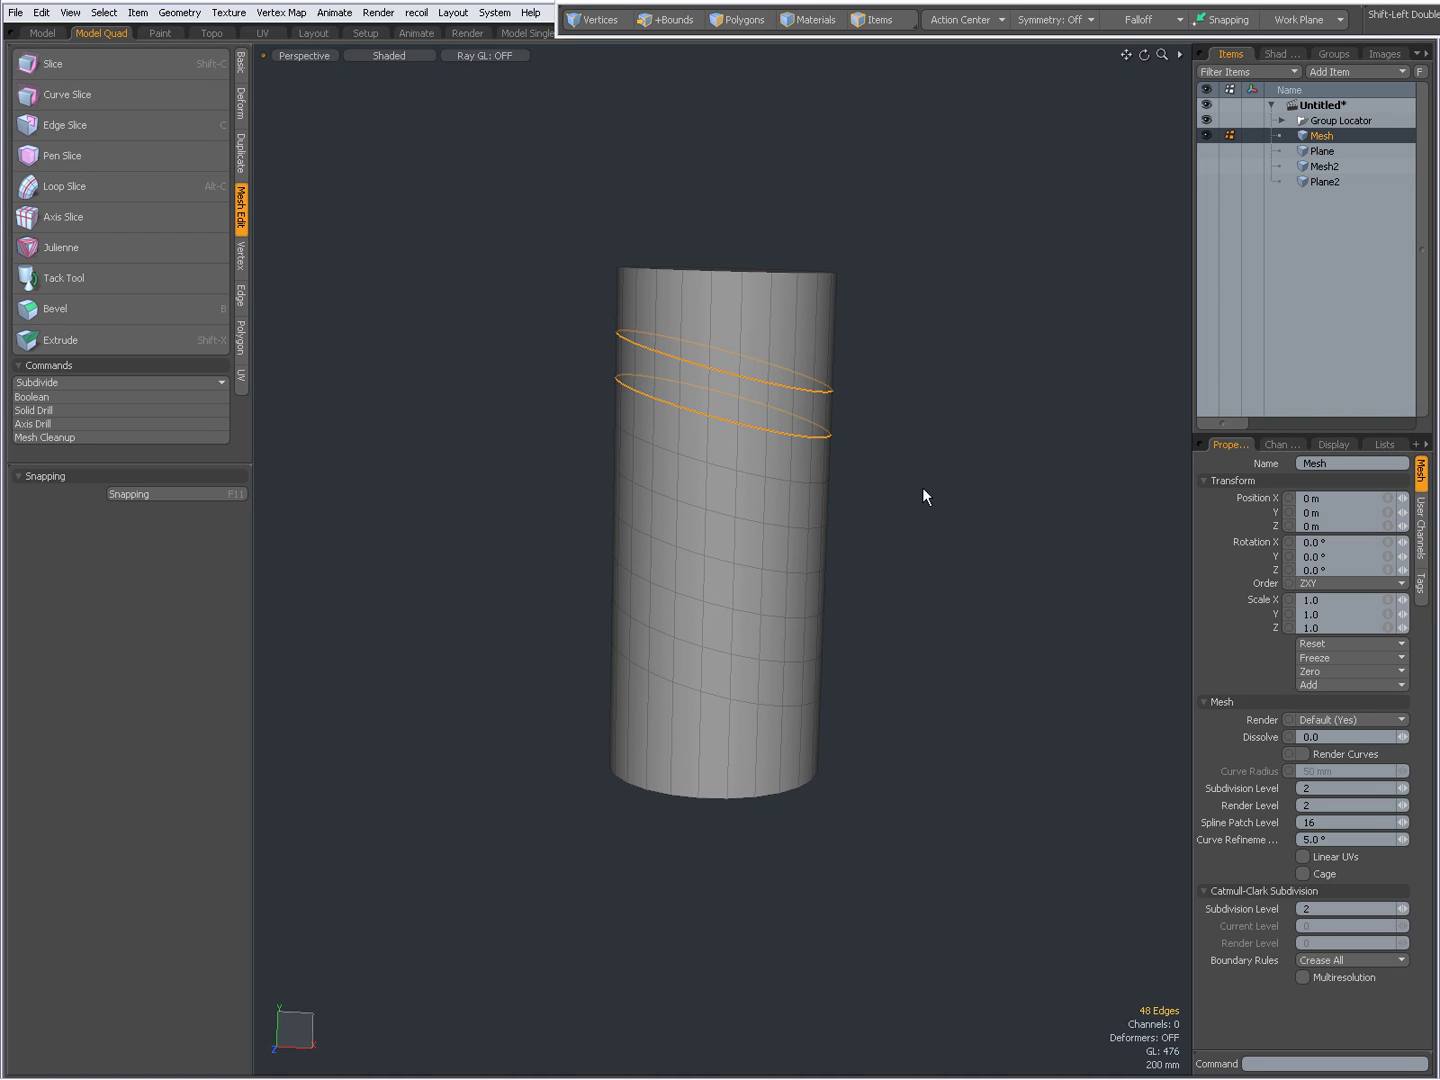
key("Up")
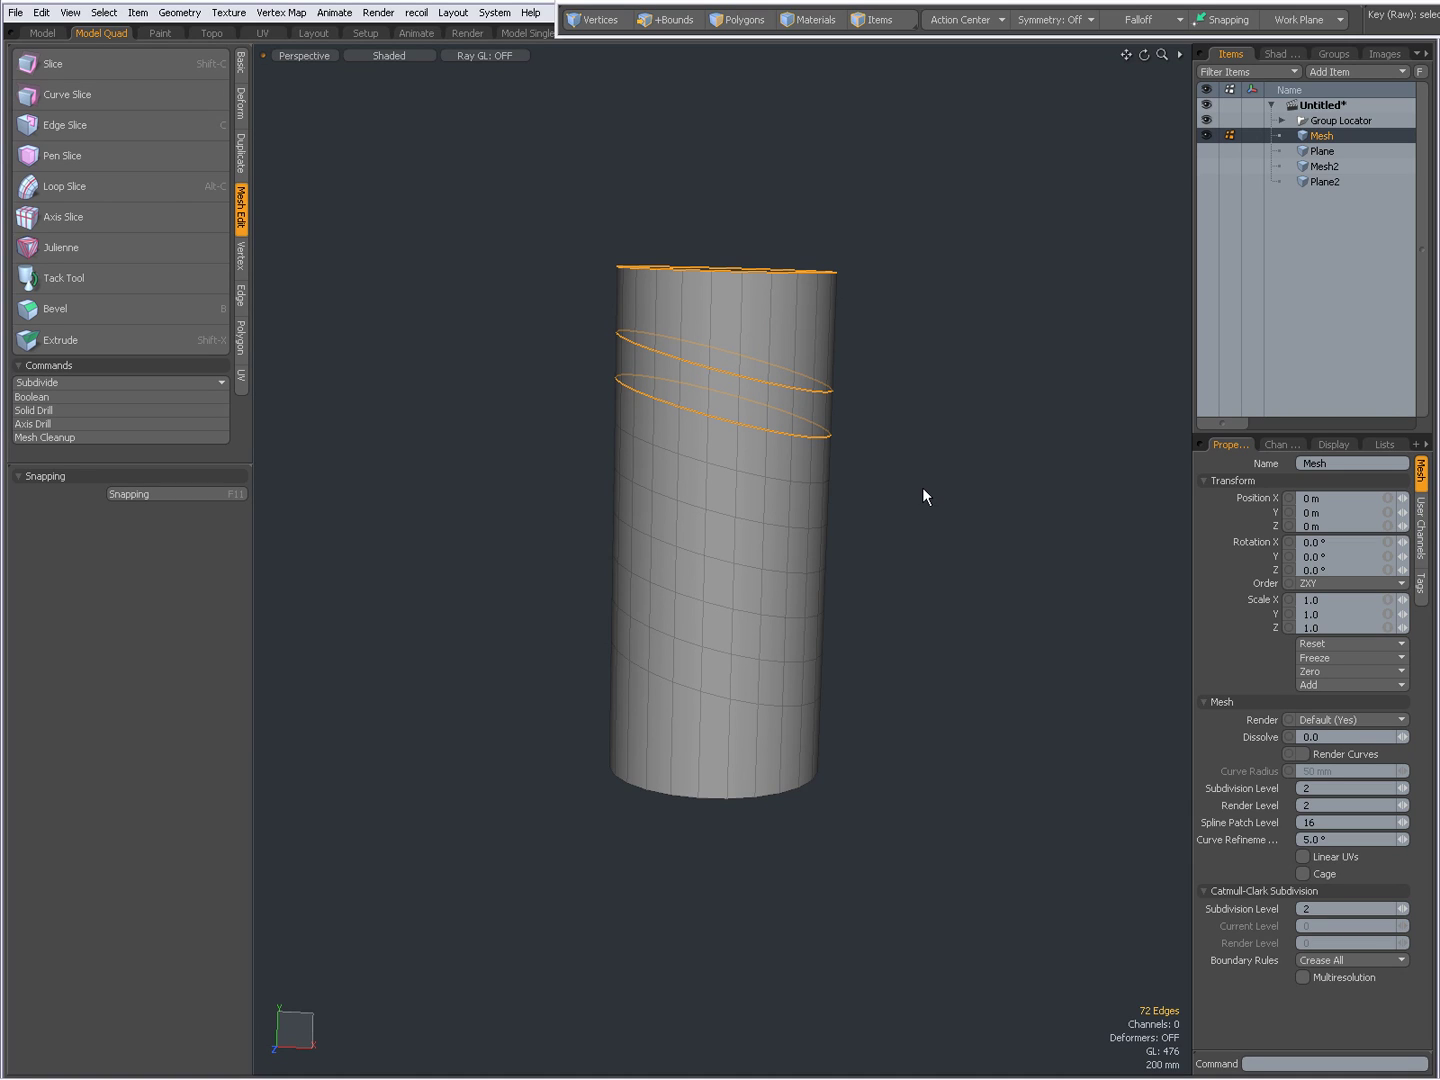
key("Down")
key("Up")
key("Up")
key("Up")
key("Up")
key("Up")
key("Up")
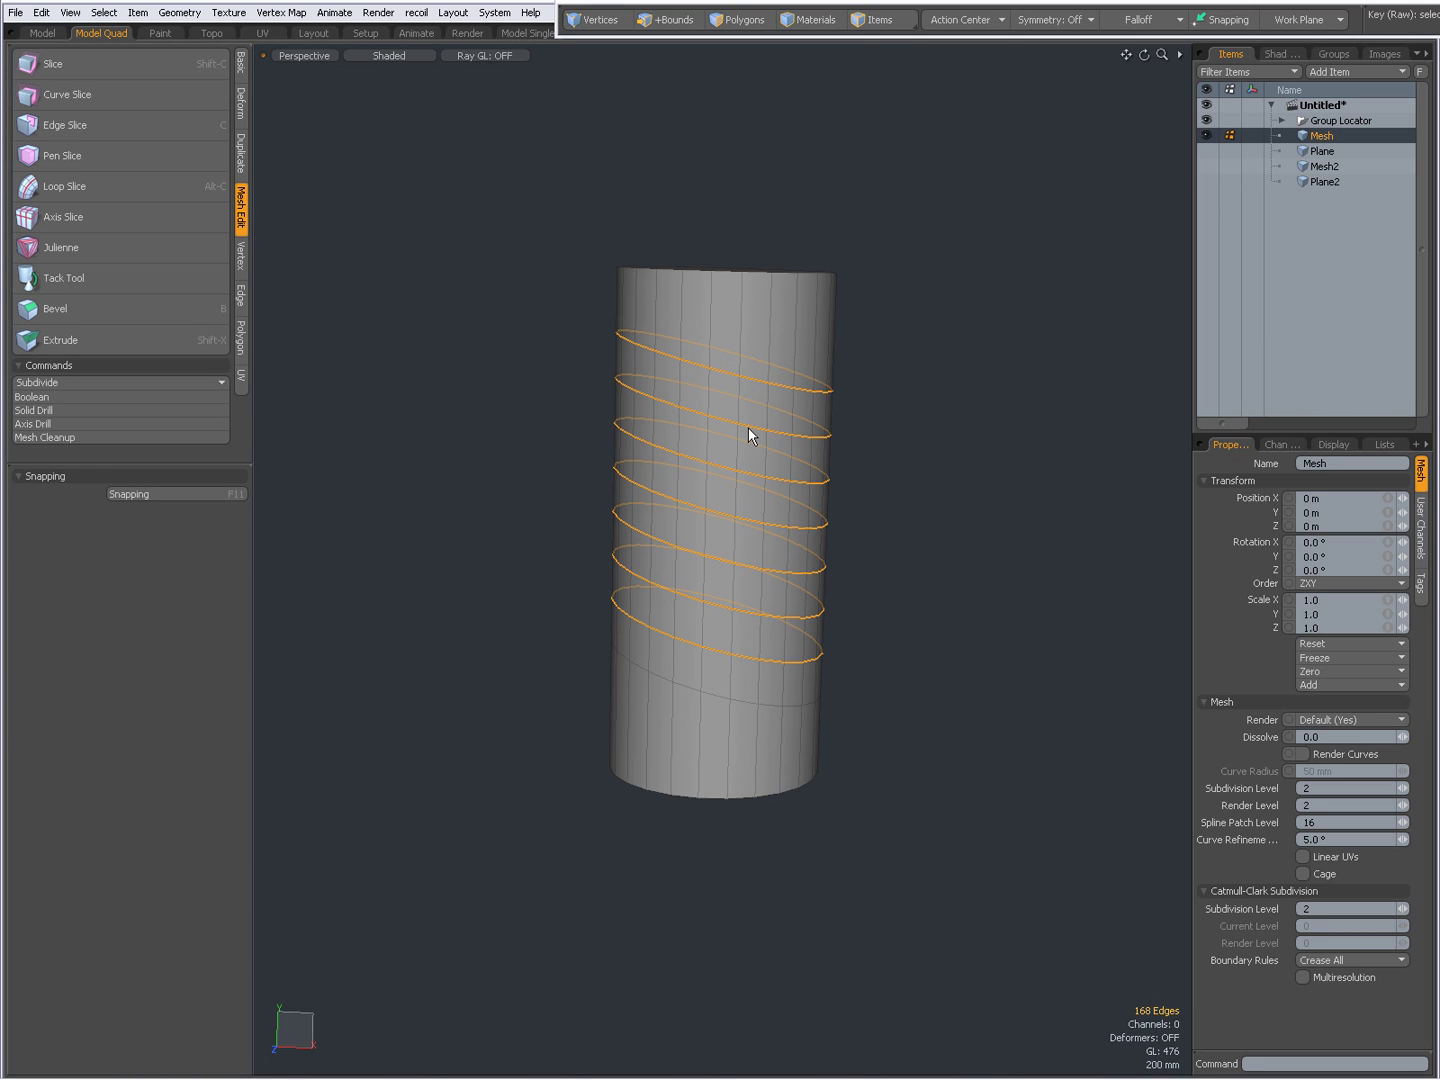
key("2")
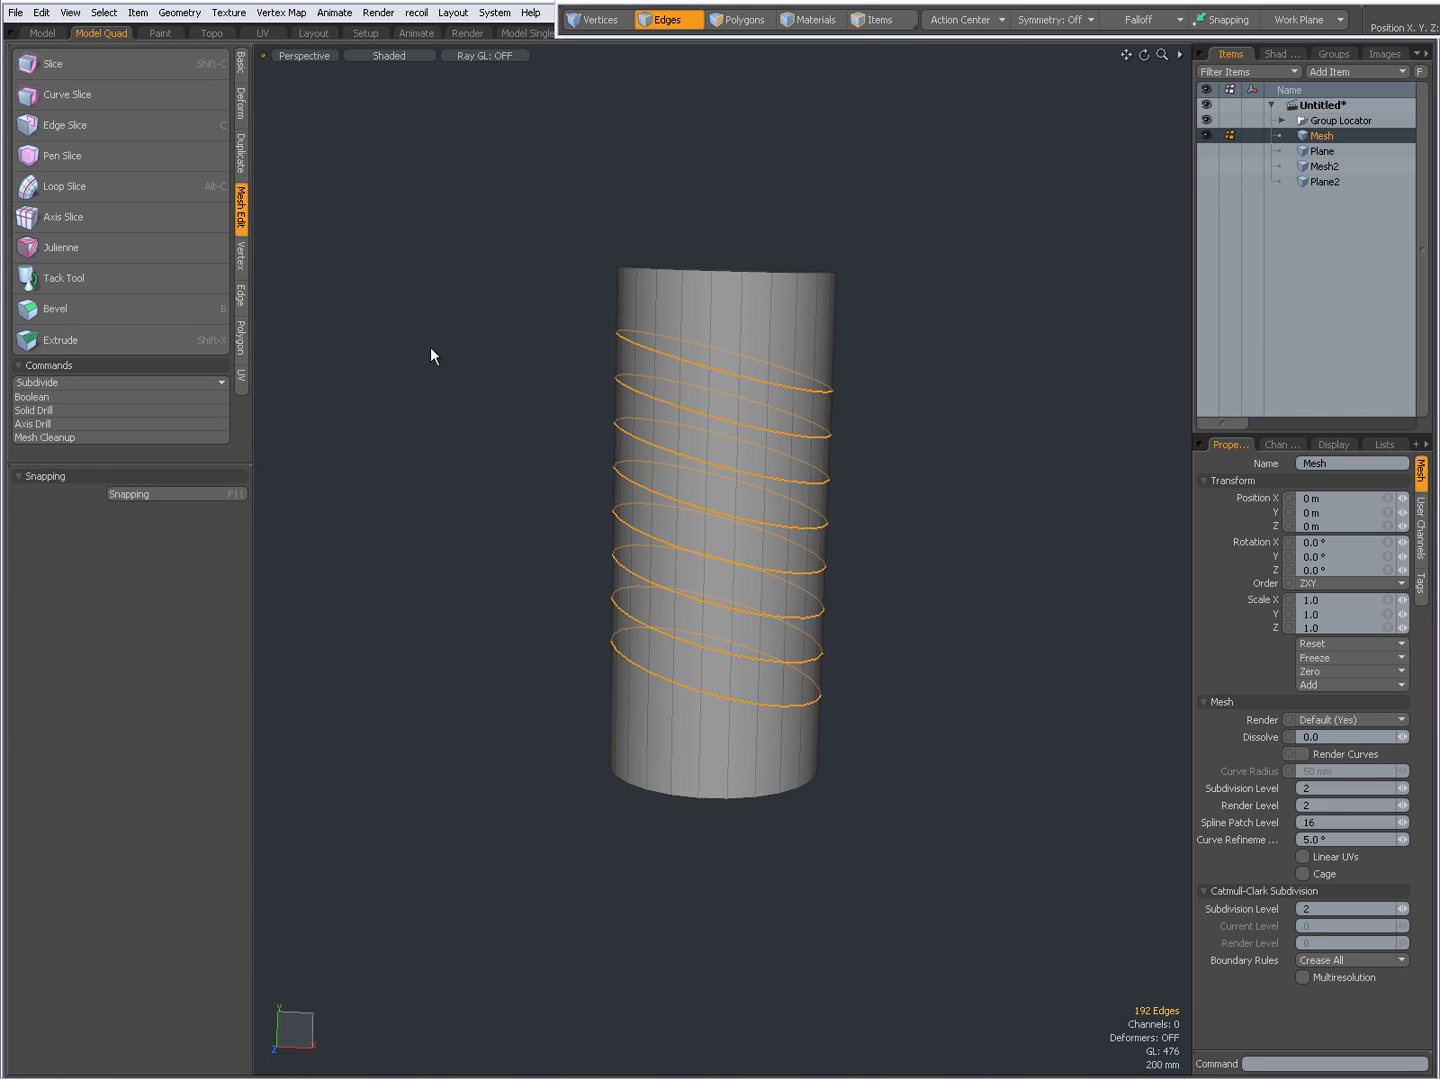
Step: Edge Extrude the eight selected loops to a width of about 48 mm and delete the resulting strips to open gaps
left_click(241, 296)
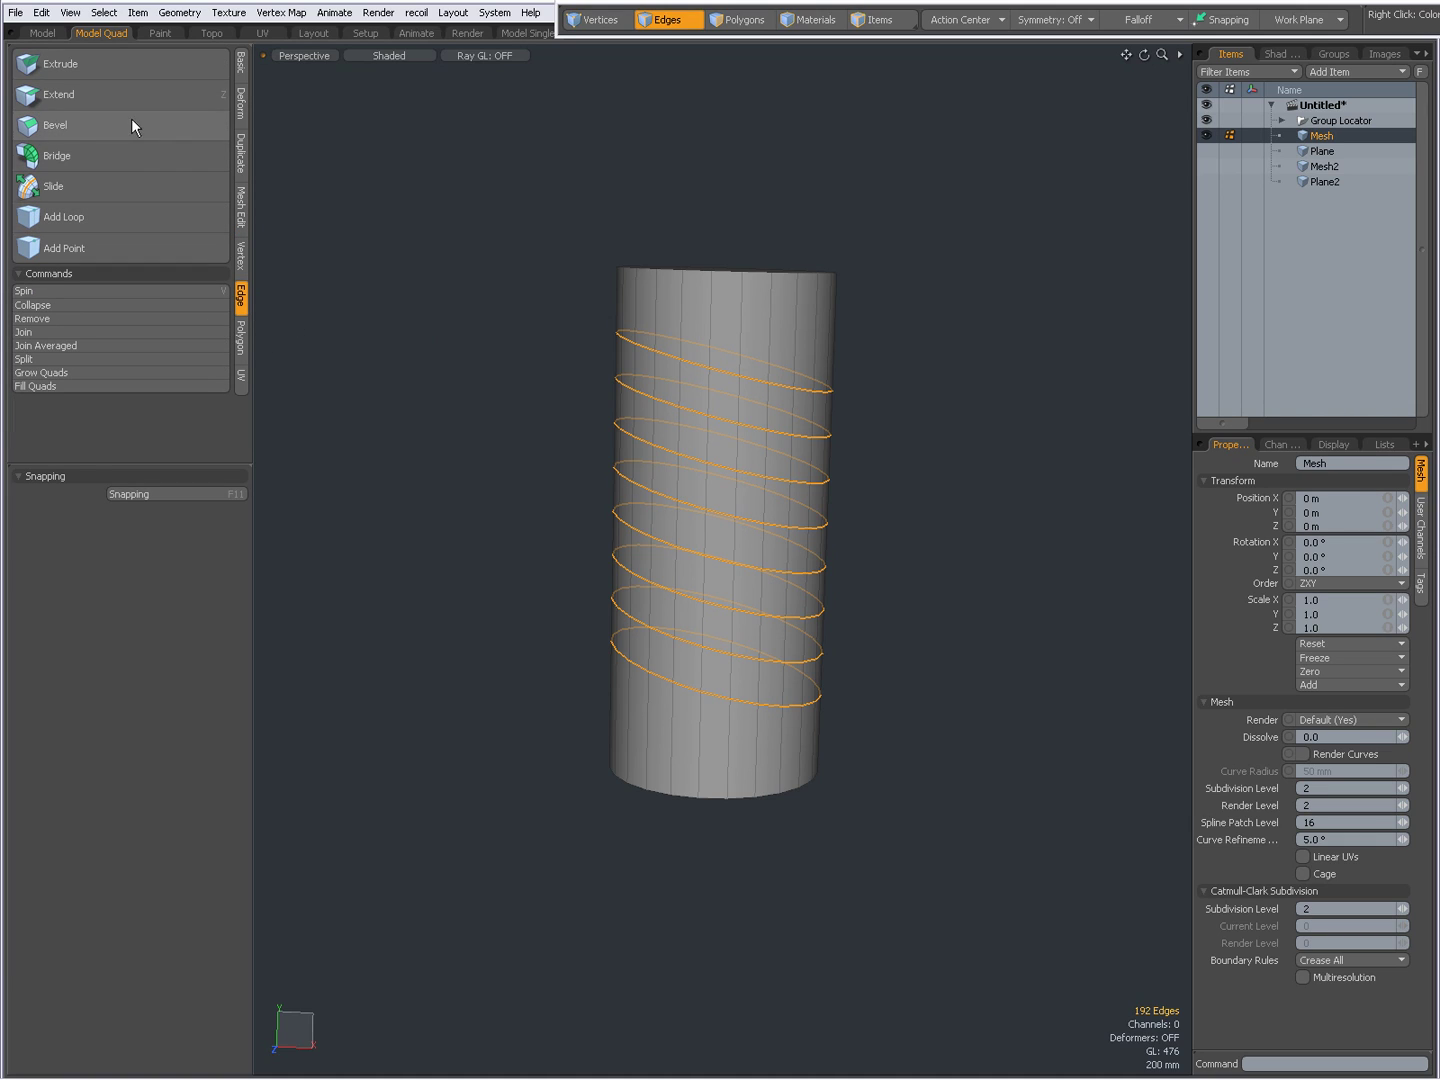
left_click(91, 64)
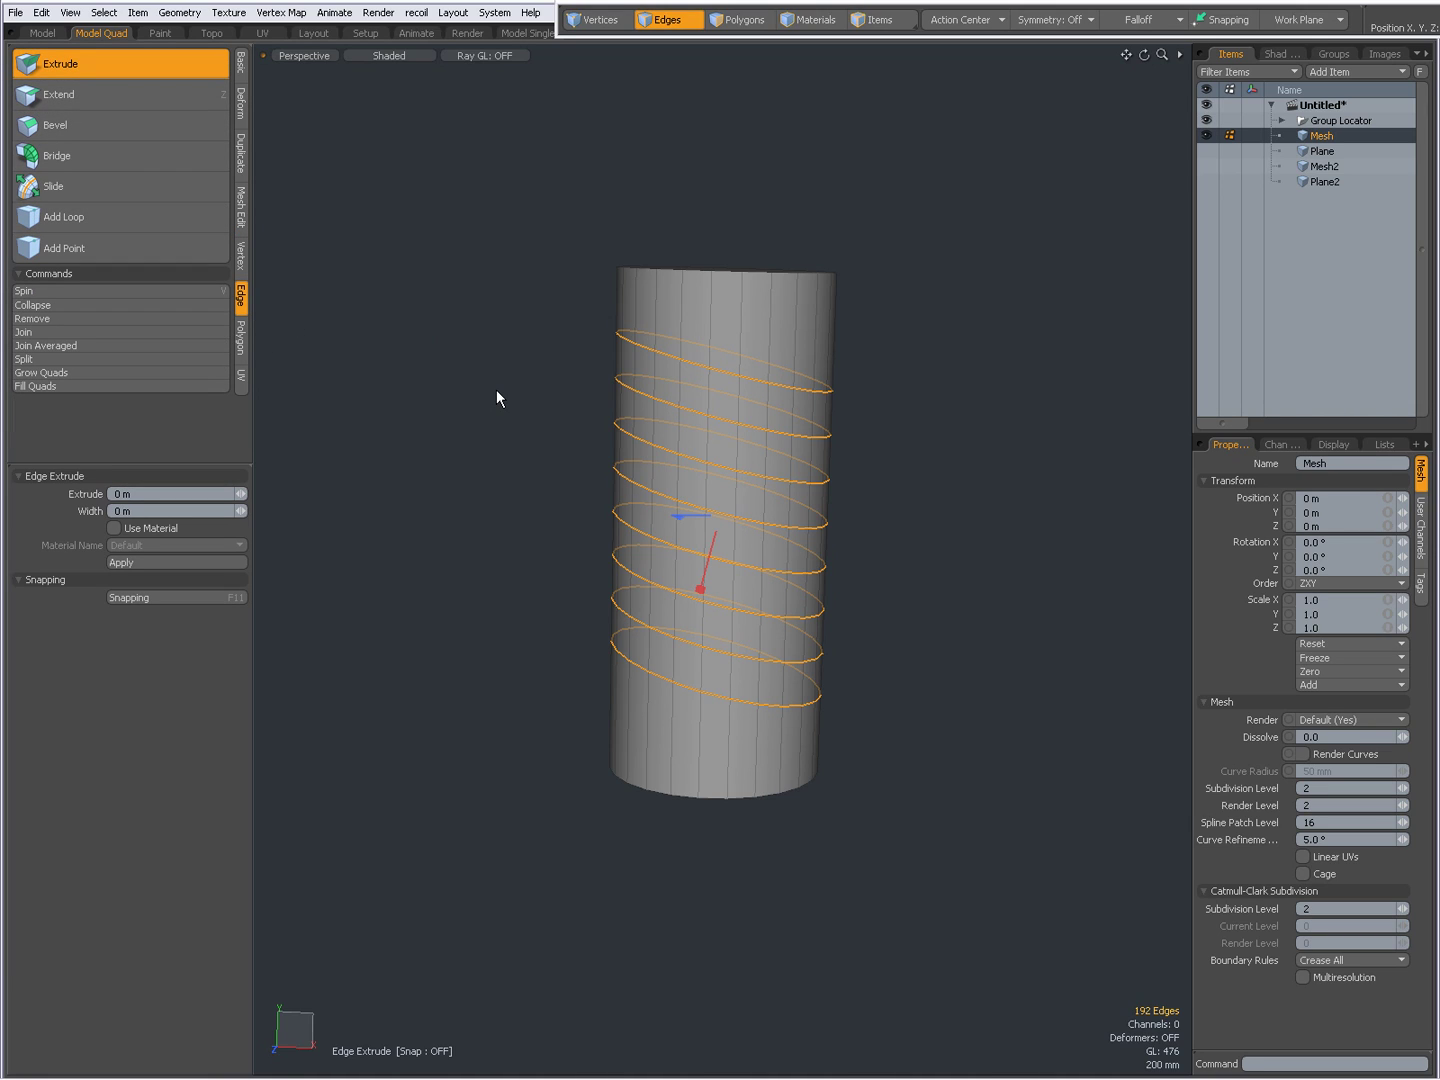
left_click_drag(701, 590, 707, 603)
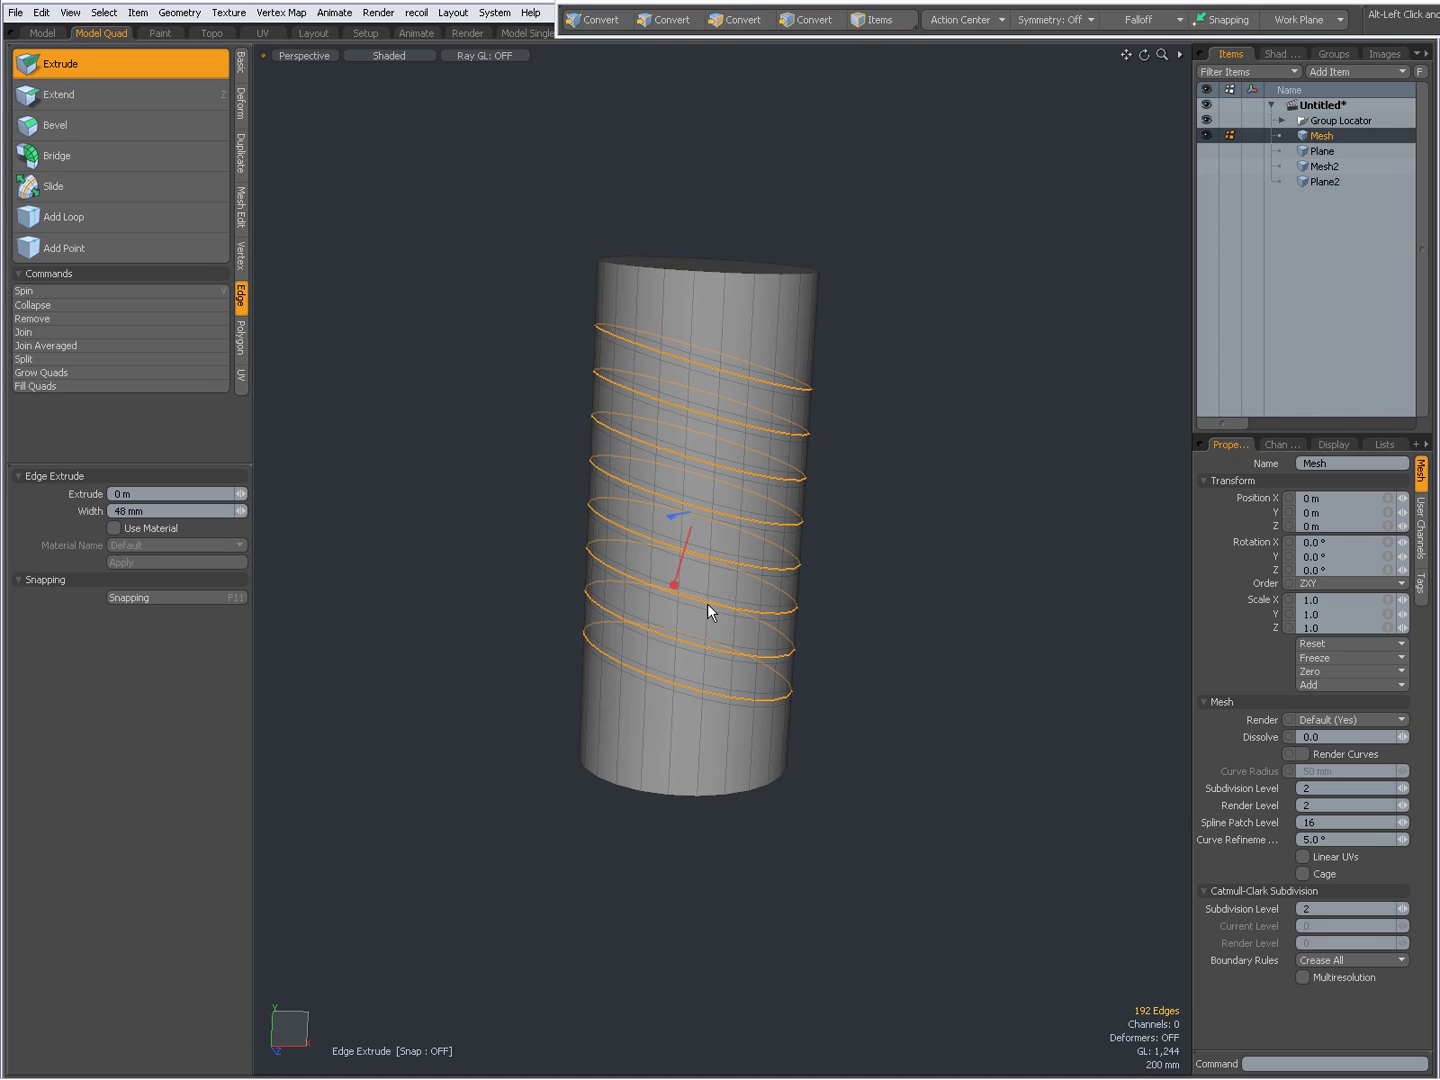
key("space")
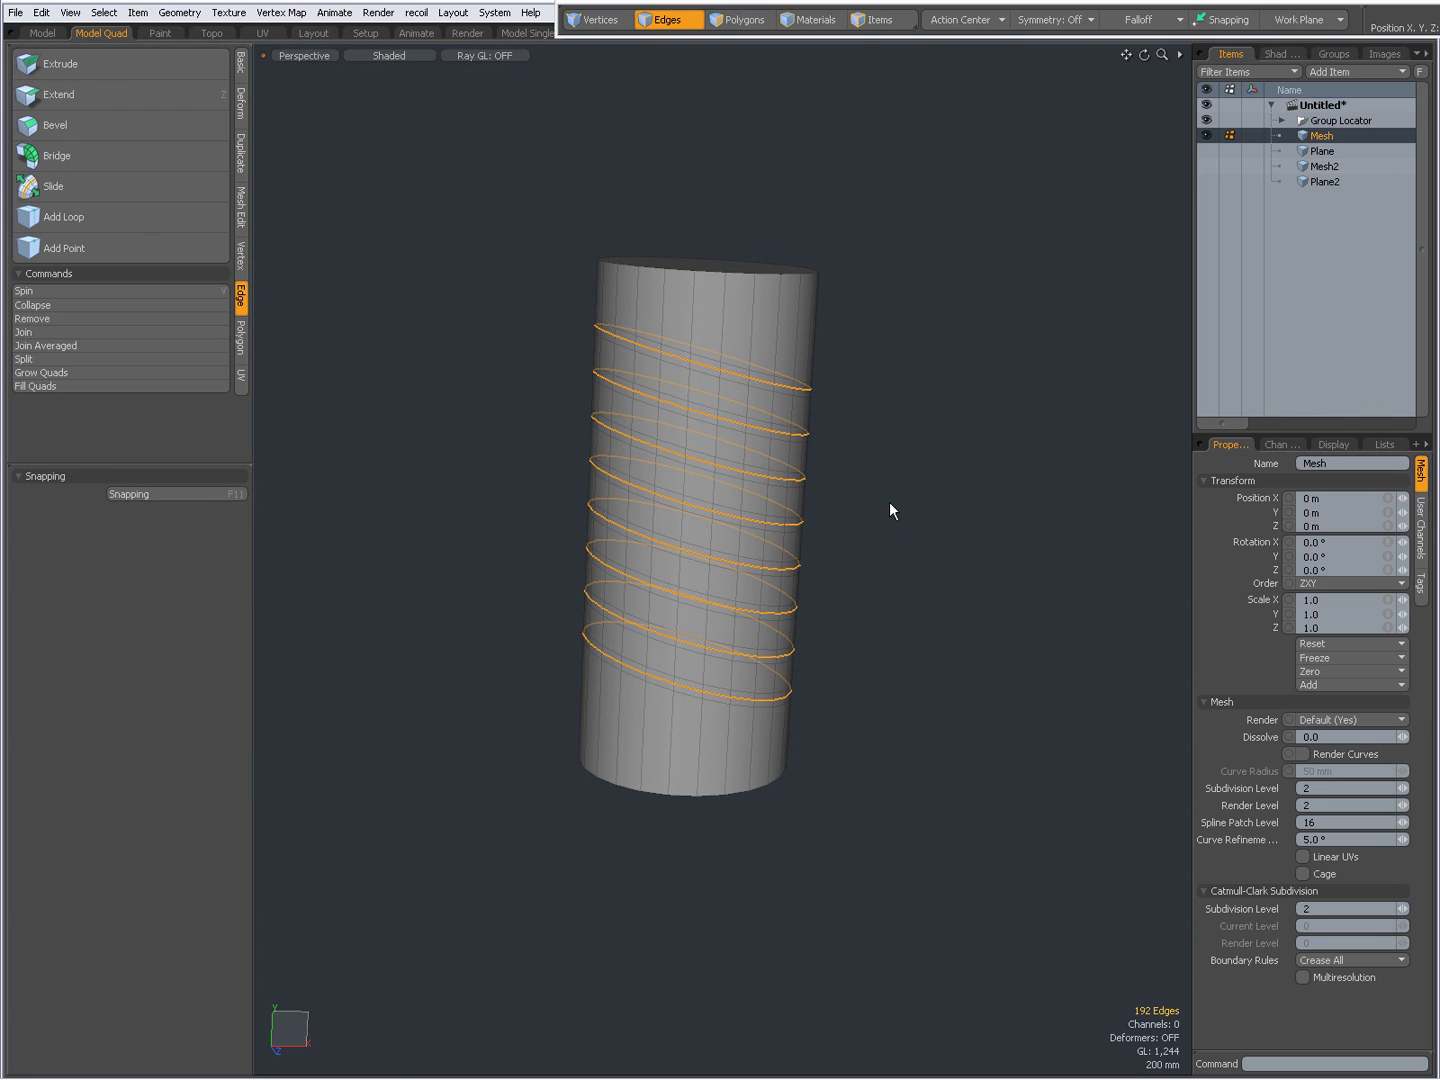
double_click(889, 503)
key("Delete")
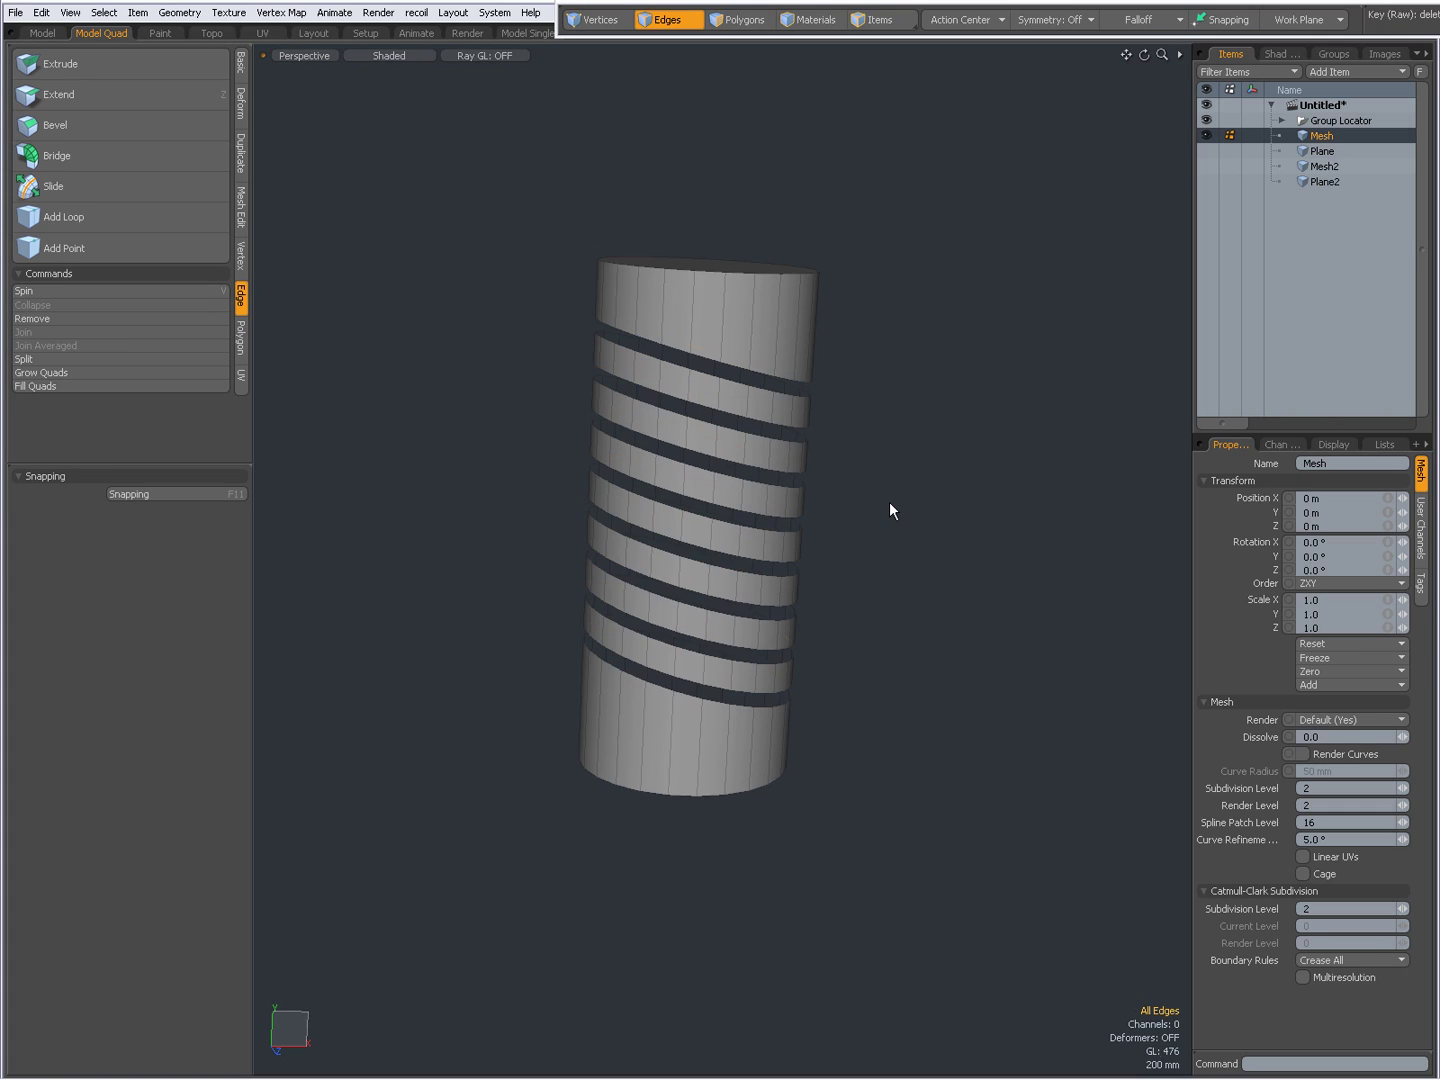
Step: Select the open border edge loops on both sides of every gap, cap them with polygons and clear the selection
key("3")
key("1")
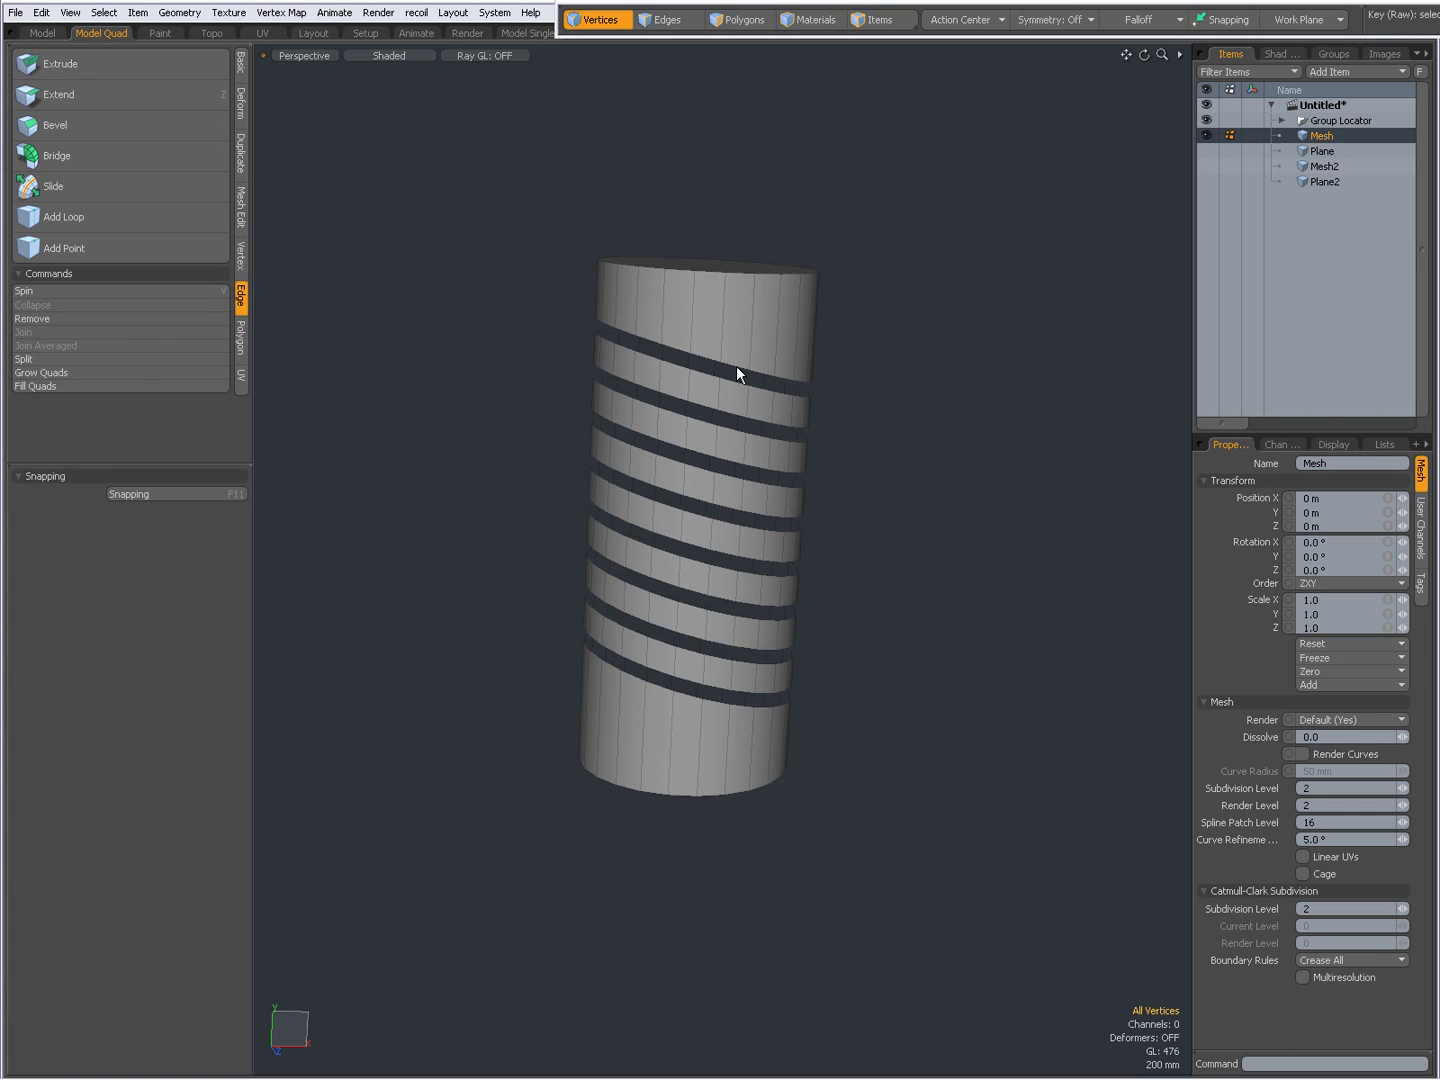
key("2")
double_click(733, 364)
double_click(732, 379, "shift")
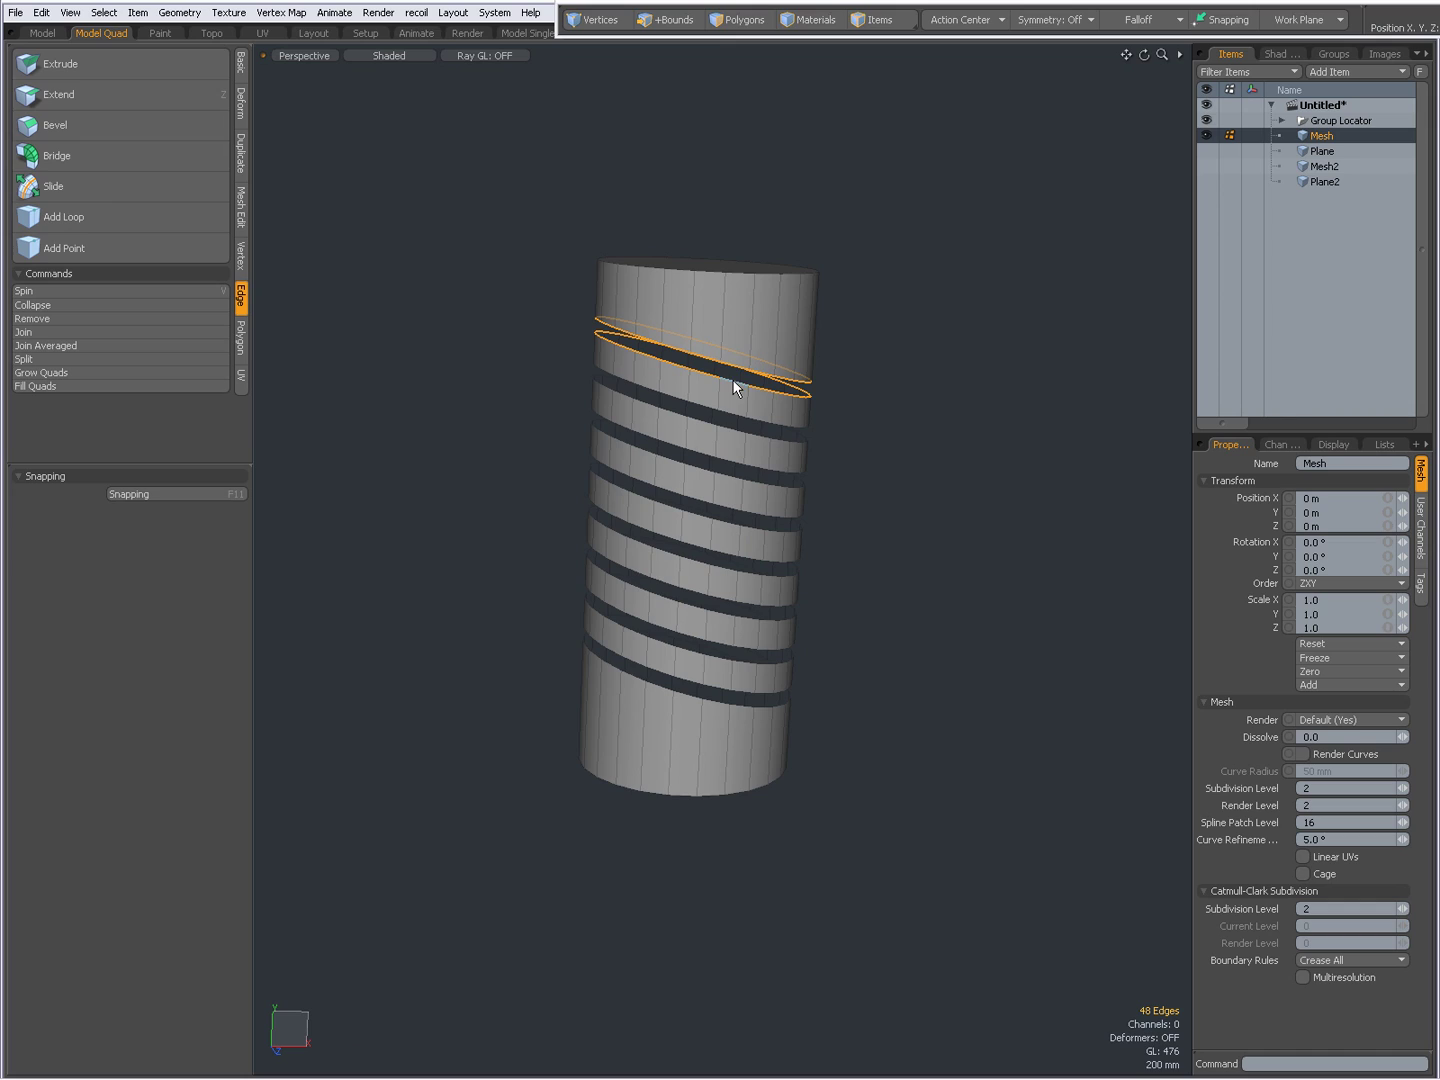
double_click(733, 413, "shift")
double_click(731, 440, "shift")
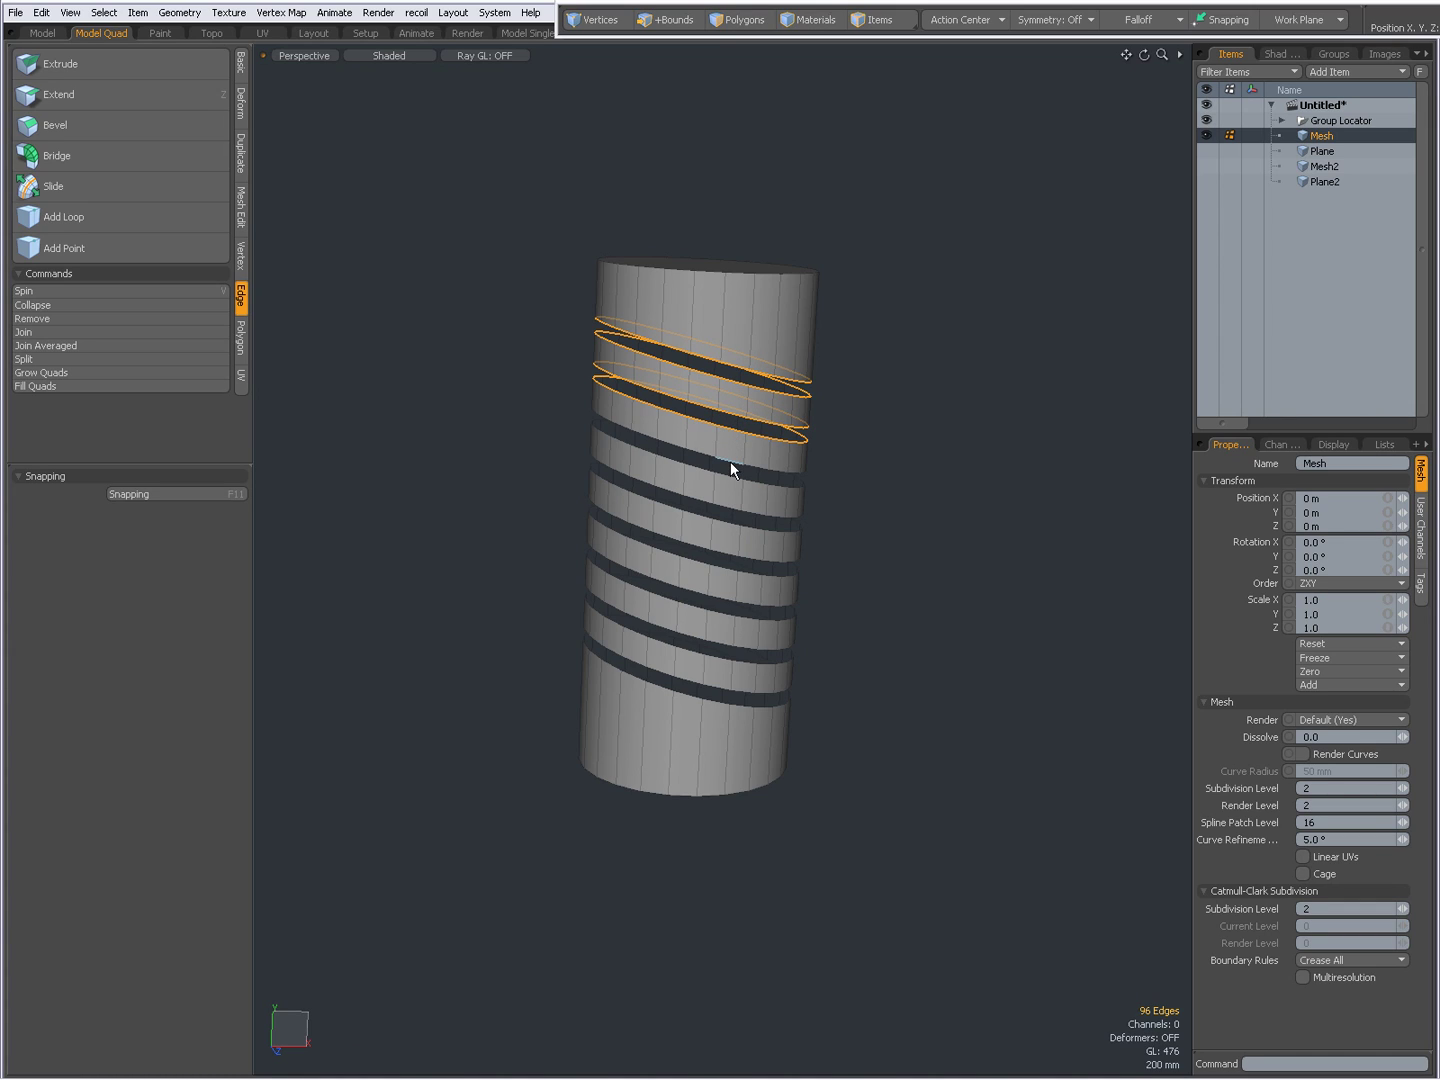
double_click(730, 462, "shift")
double_click(731, 473, "shift")
double_click(729, 509, "shift")
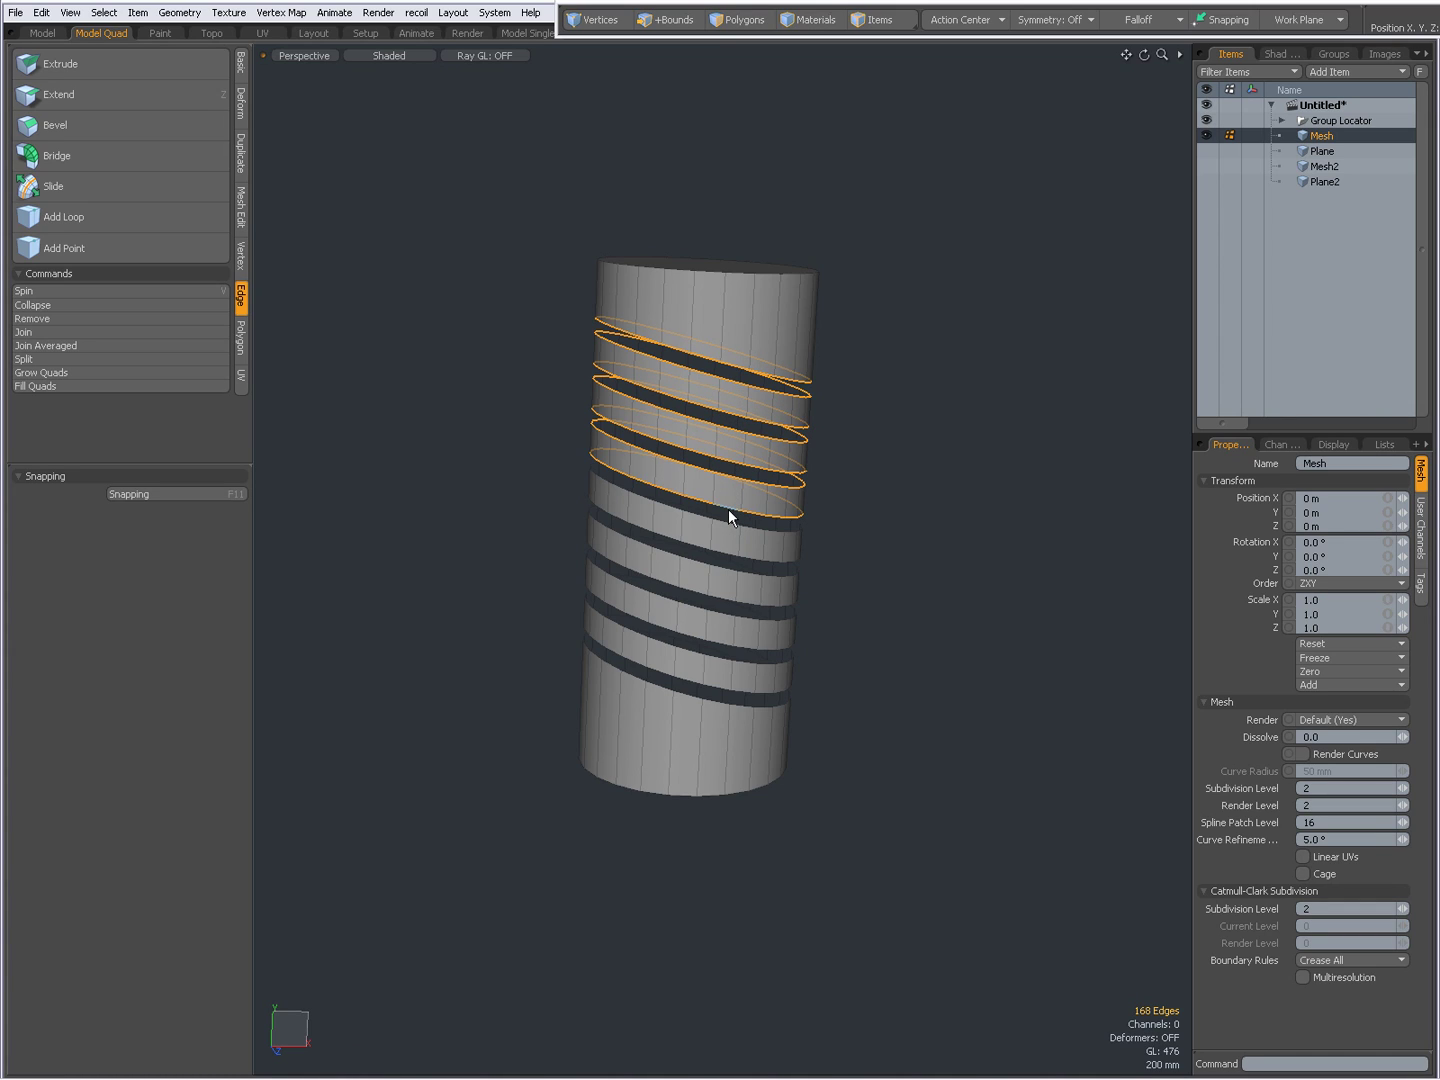
double_click(727, 527, "shift")
double_click(724, 553, "shift")
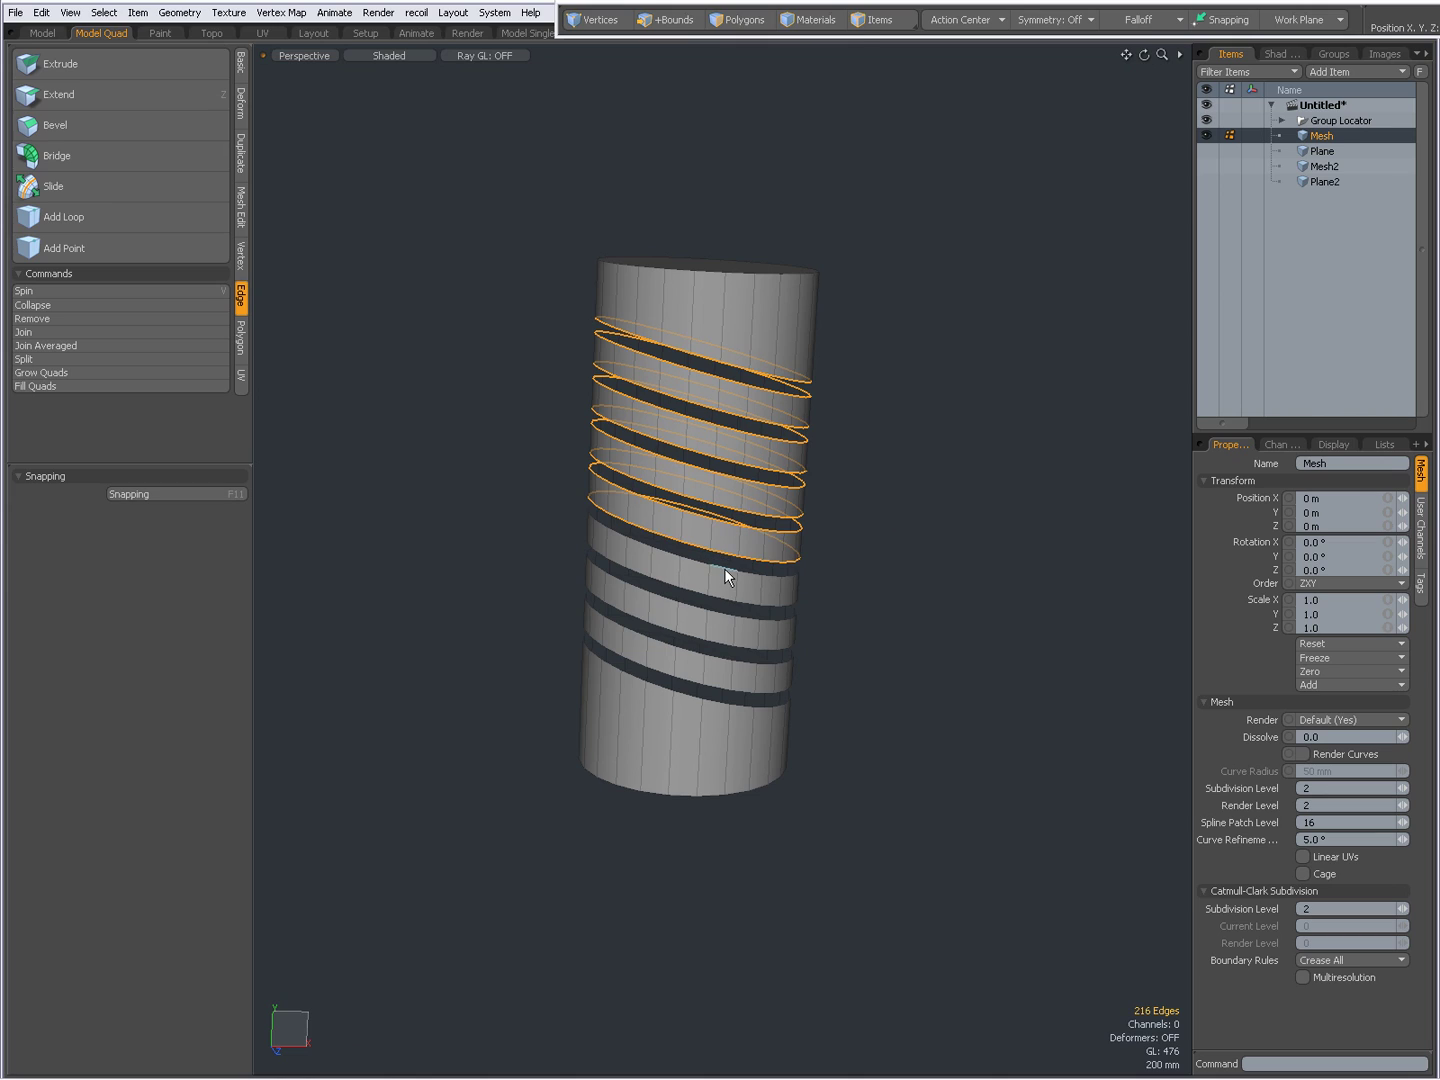
double_click(724, 568, "shift")
double_click(721, 599, "shift")
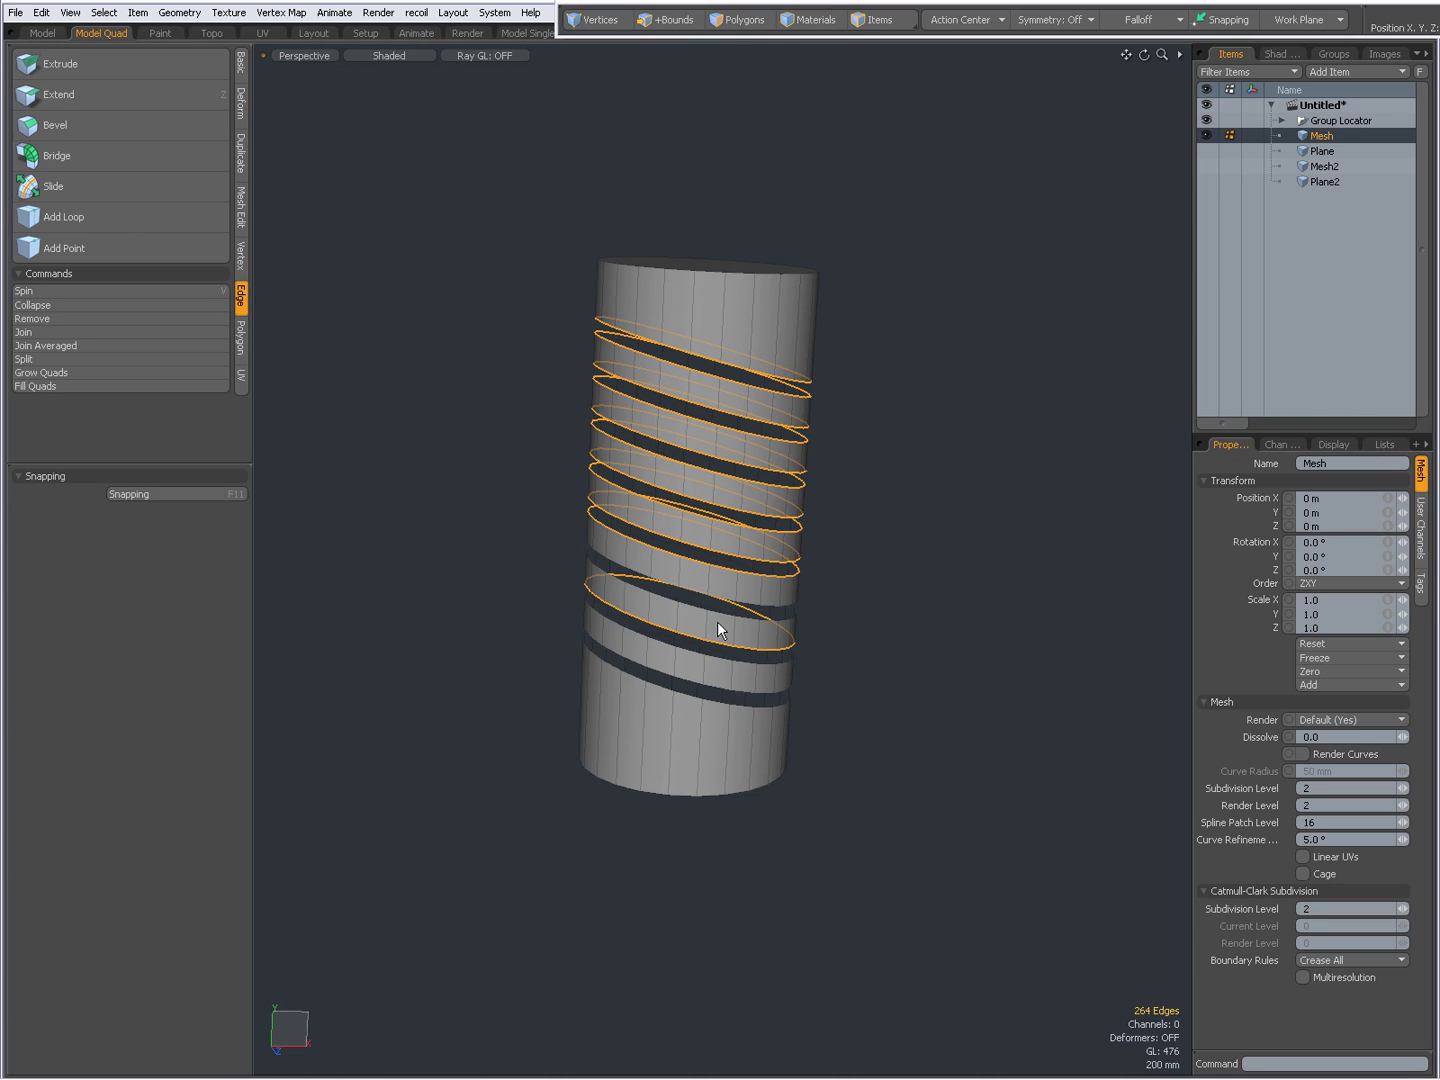
double_click(717, 613, "shift")
left_click_drag(716, 601, 691, 541, "alt")
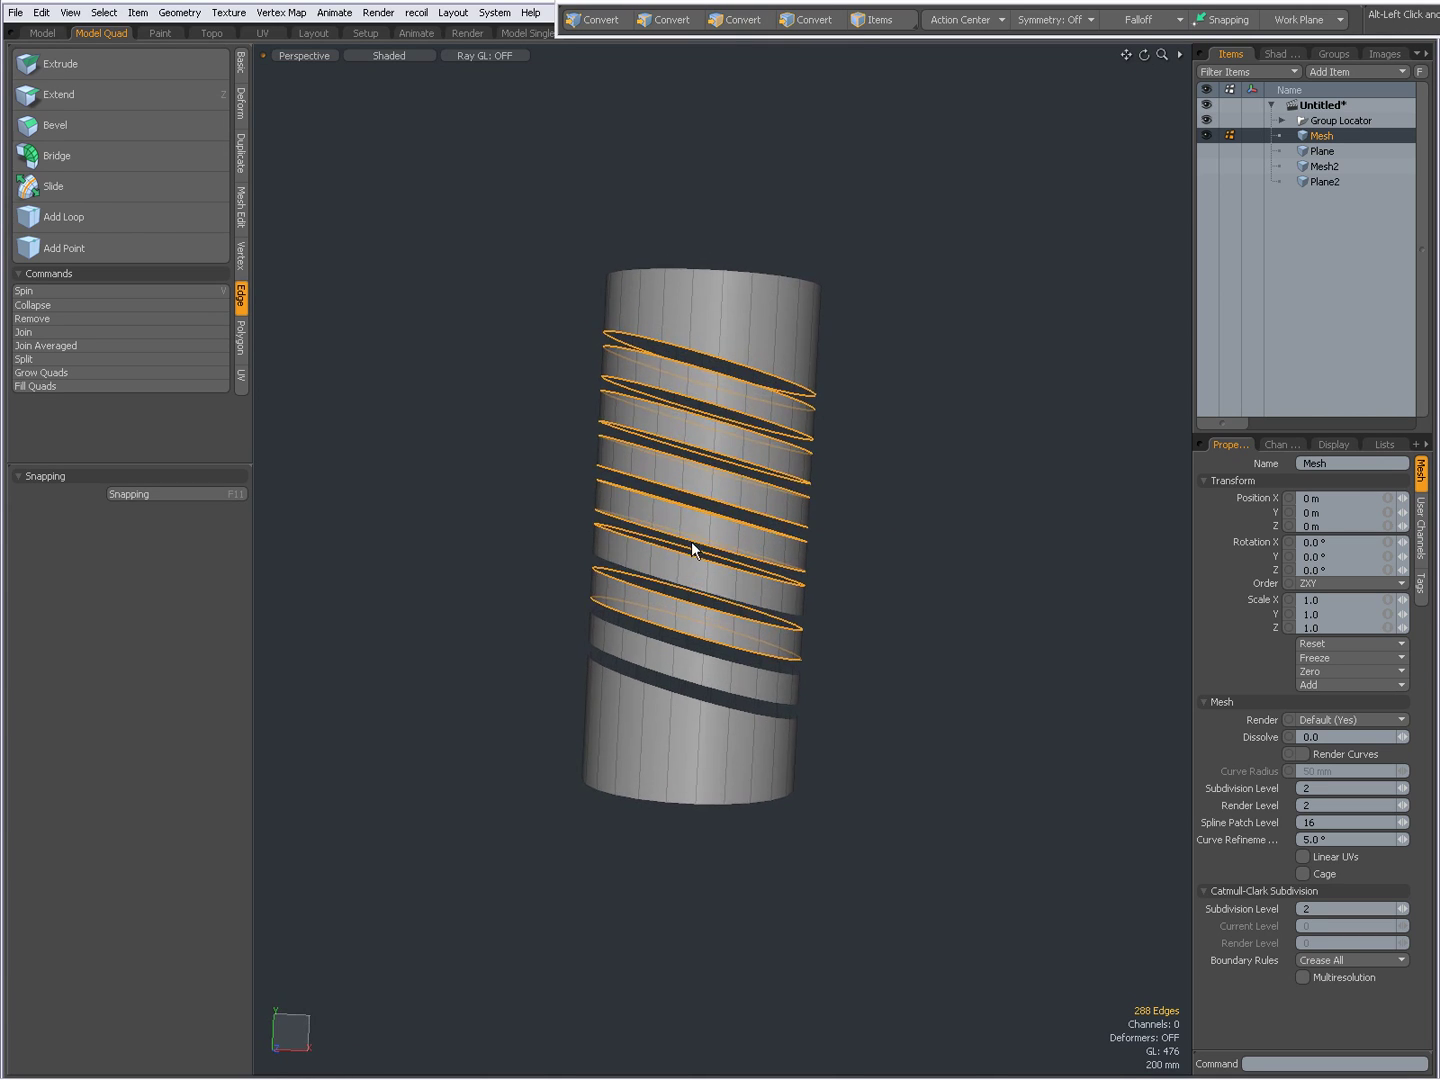
double_click(693, 587, "shift")
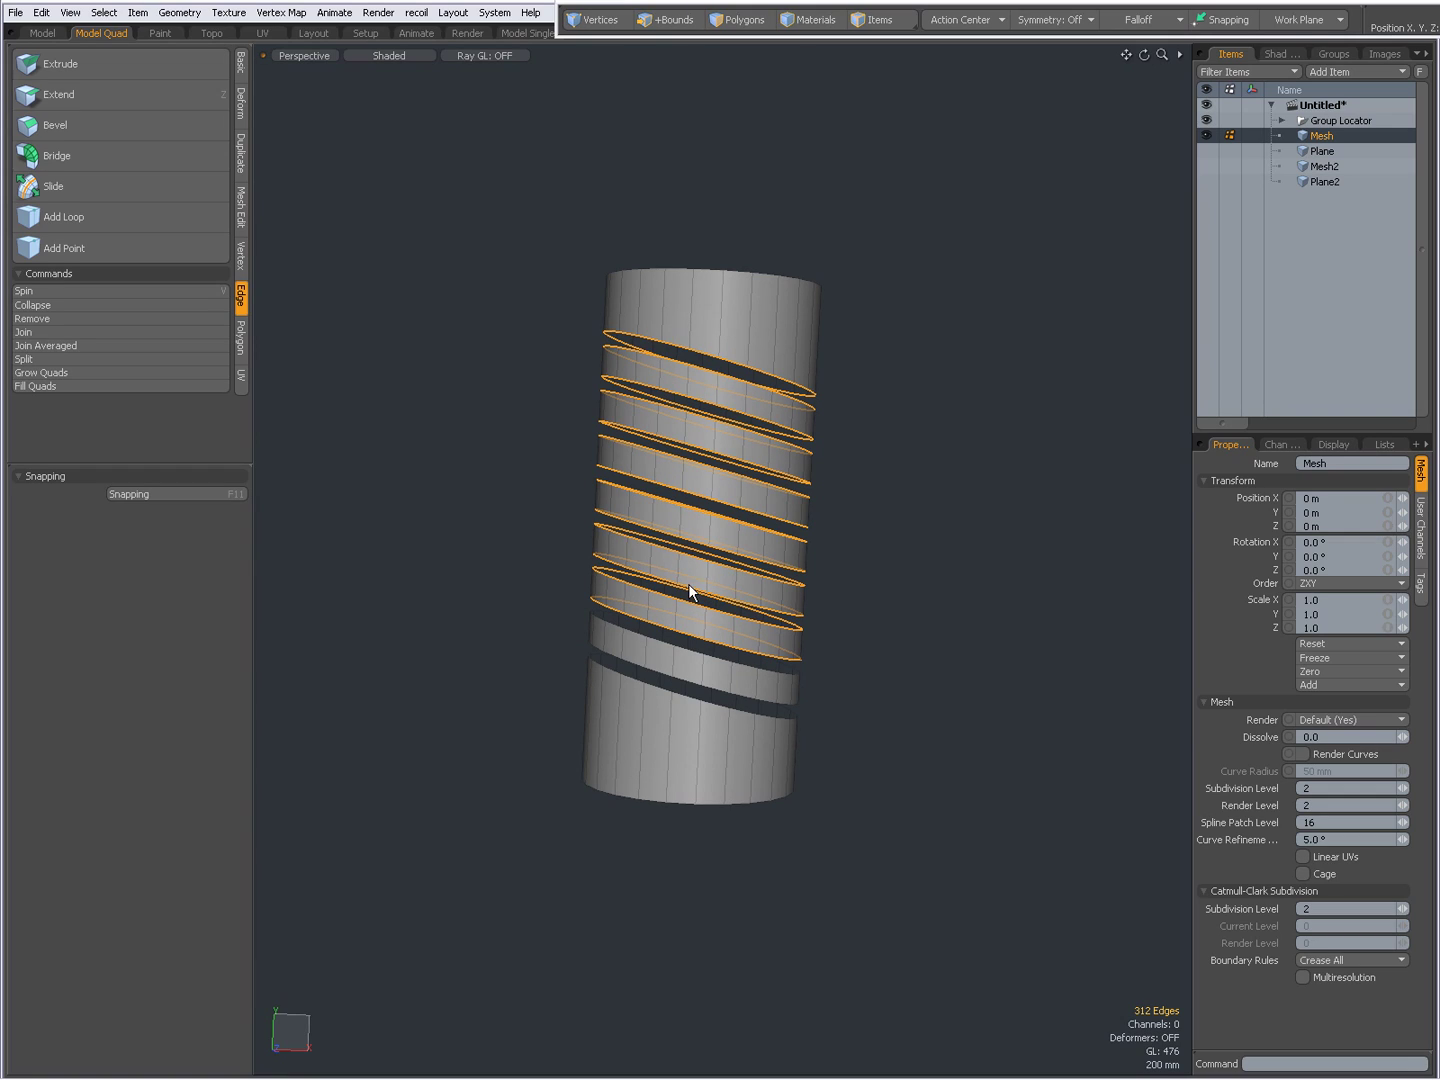
double_click(690, 656, "shift")
double_click(686, 683, "shift")
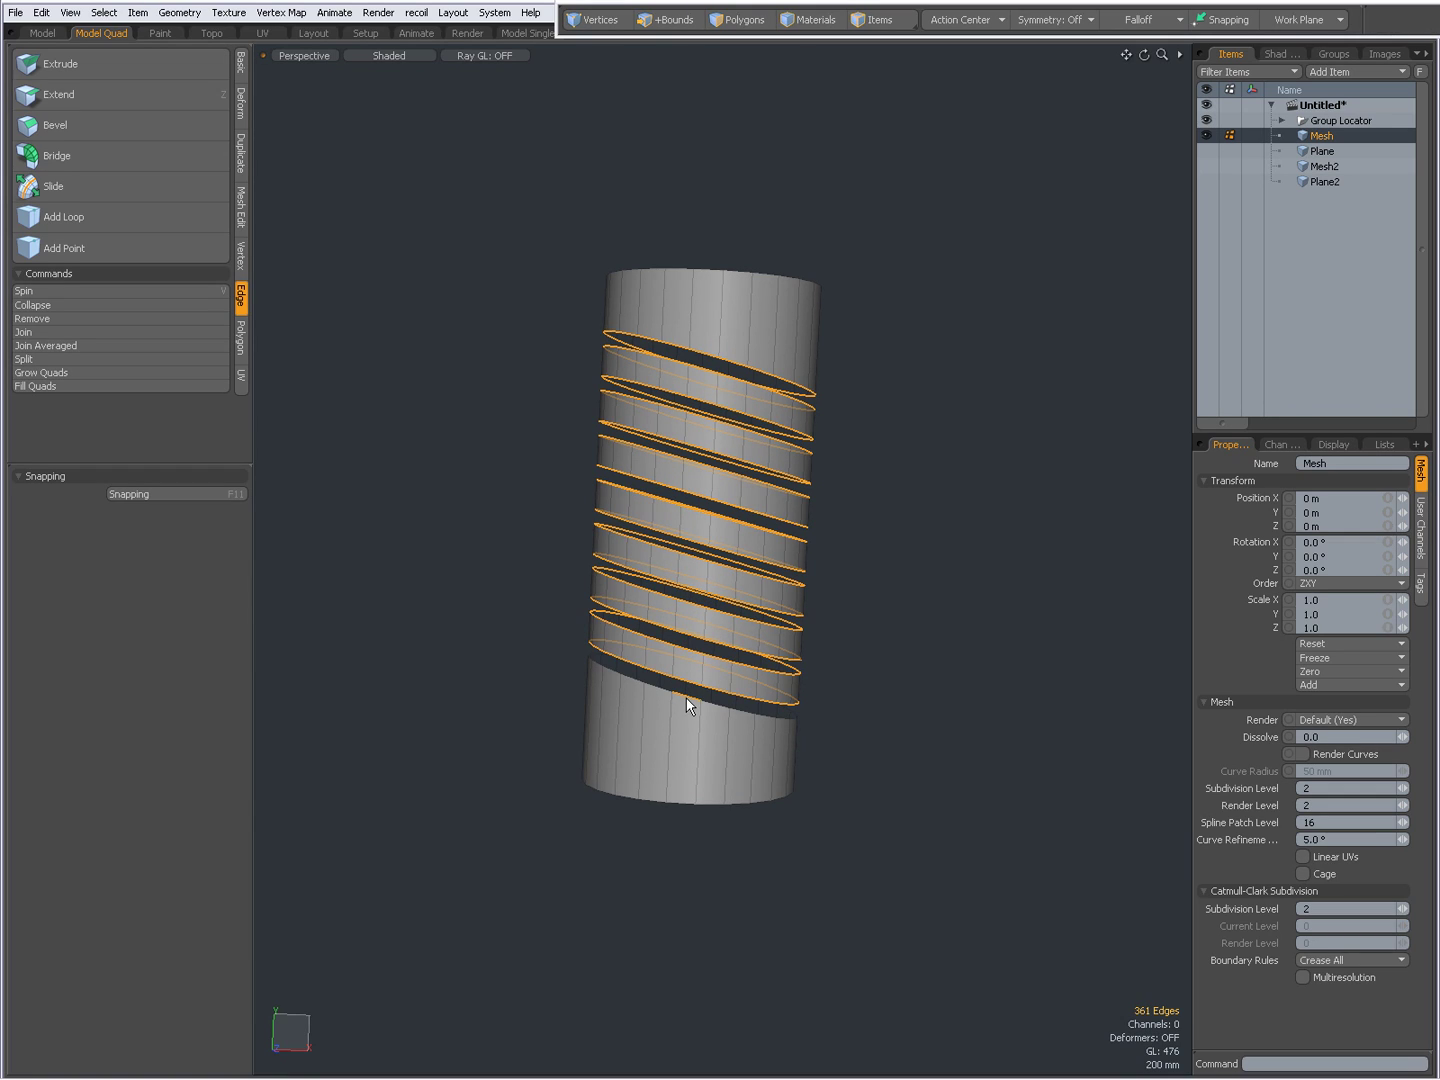
double_click(685, 704, "shift")
key("p")
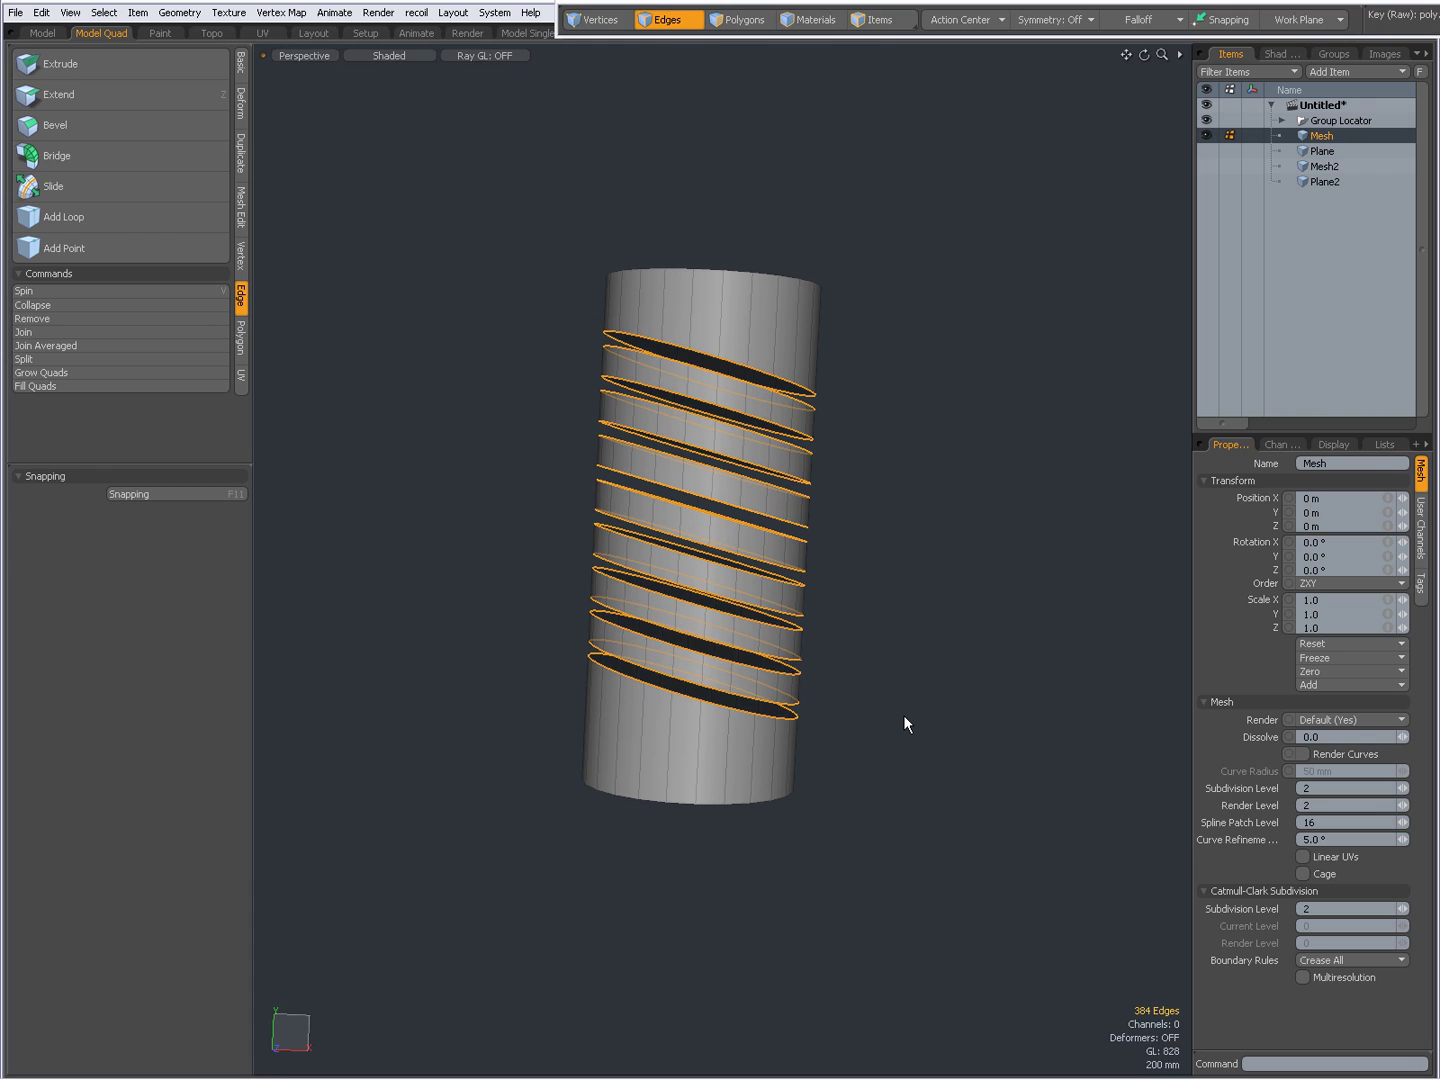
left_click(896, 651)
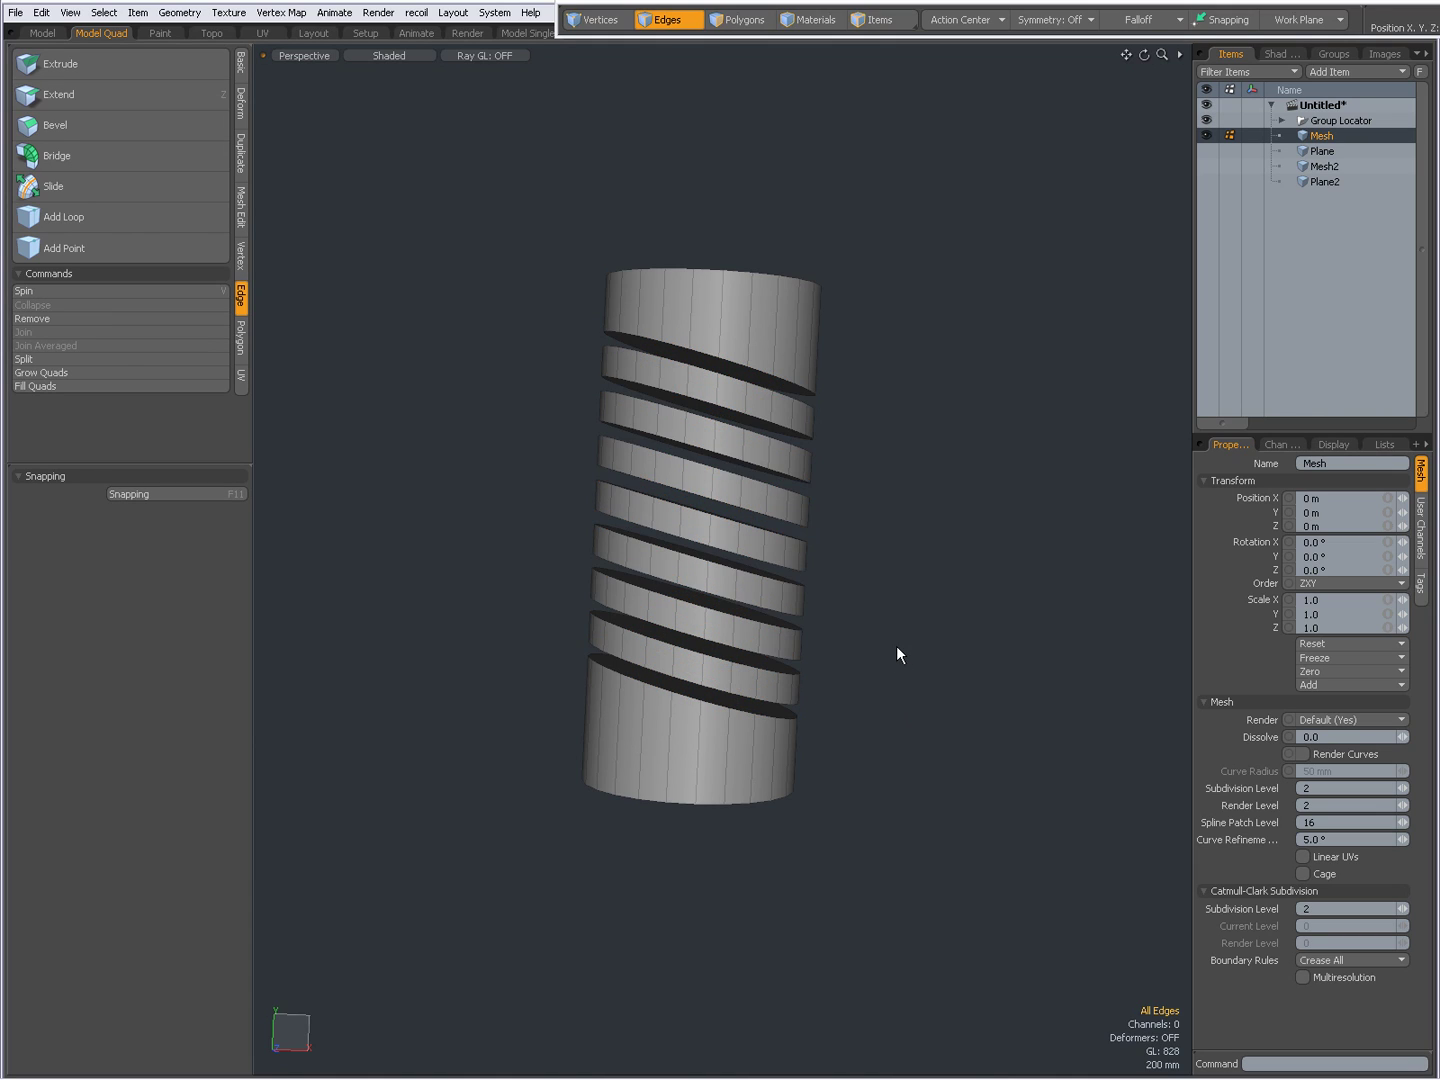
Step: Examine the capped cylinder segments and the gaps between them from several angles
left_click_drag(735, 614, 736, 673, "alt")
key("Tab")
key("Tab")
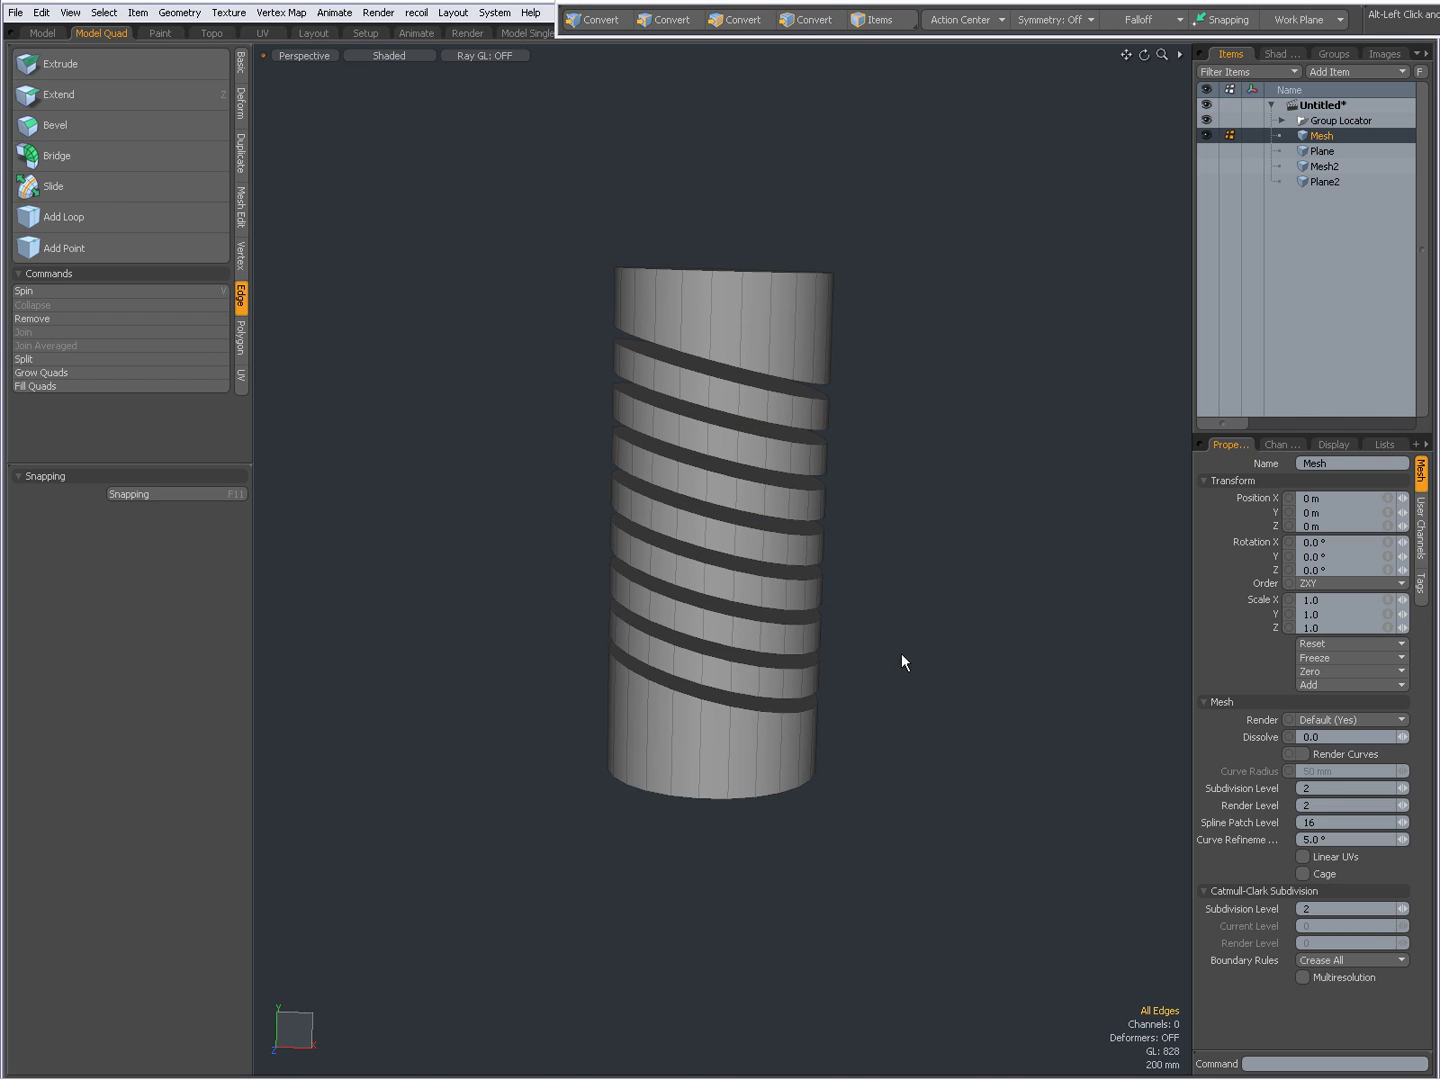
left_click_drag(904, 660, 1025, 680, "alt")
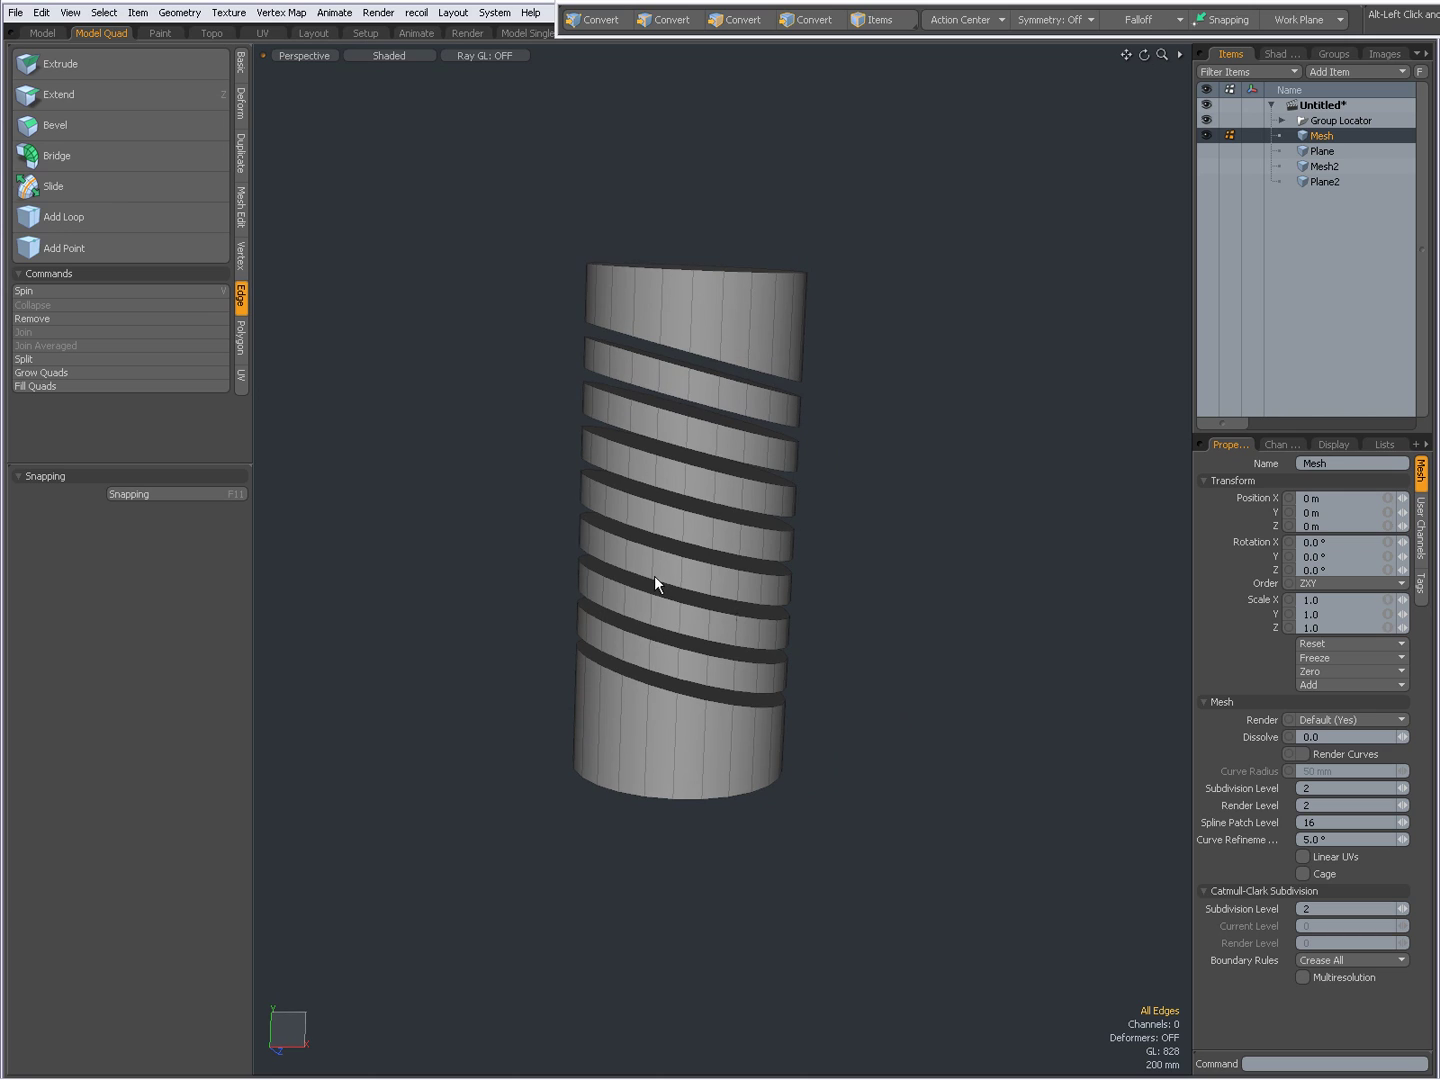
left_click_drag(656, 582, 589, 550, "alt")
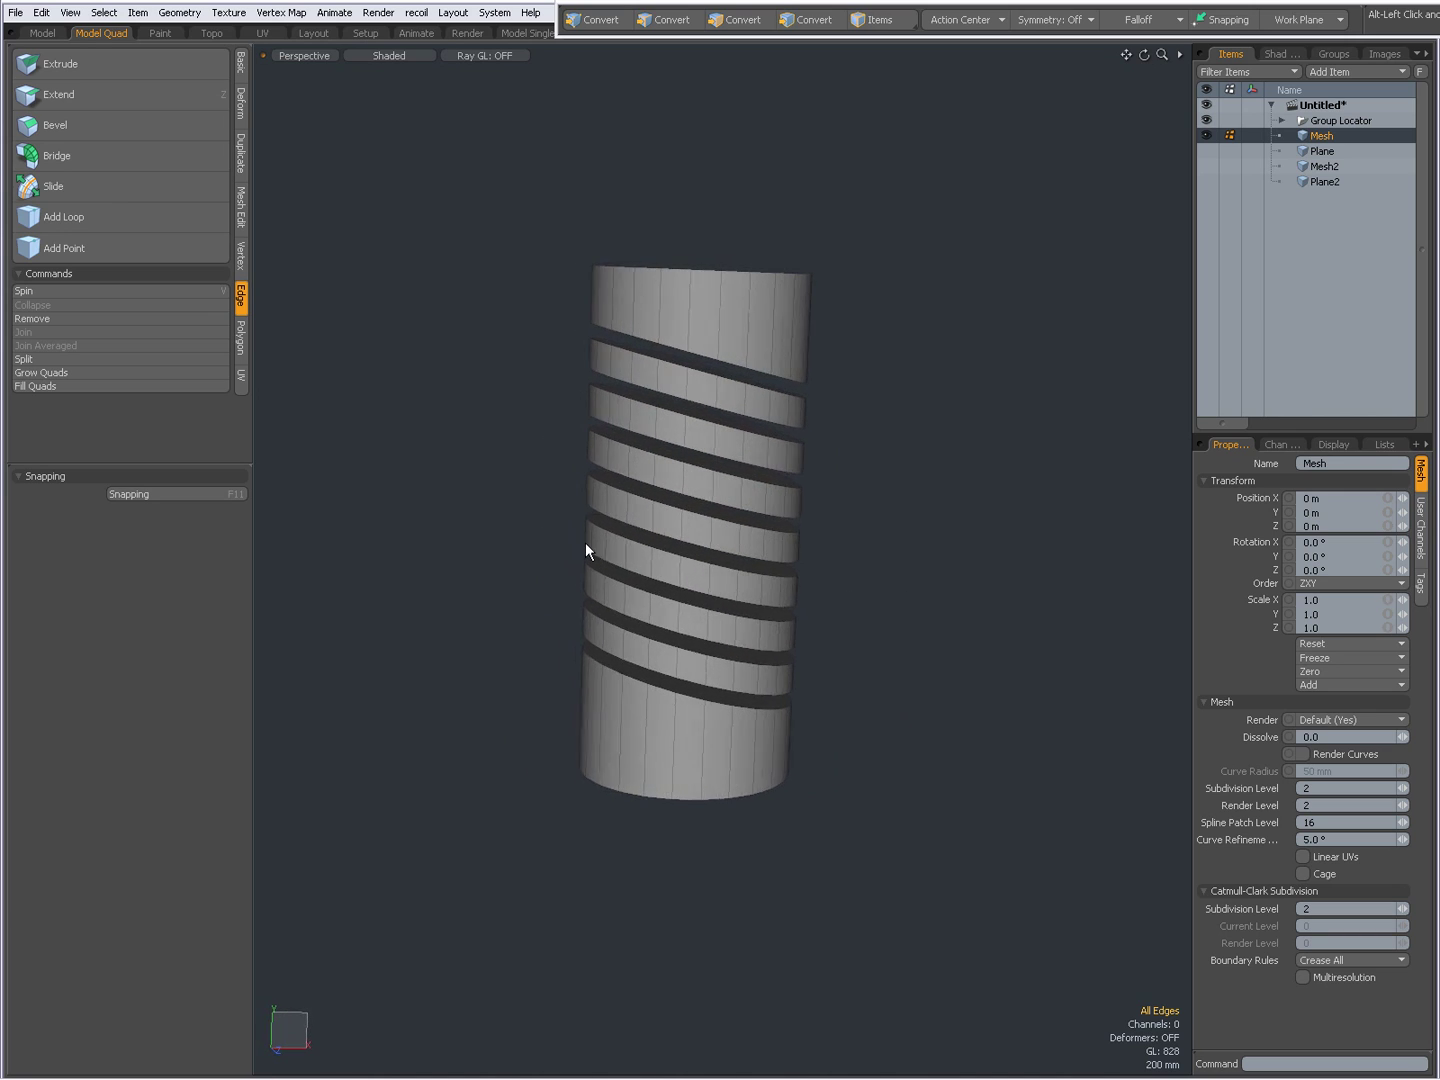
left_click_drag(800, 604, 672, 590, "alt")
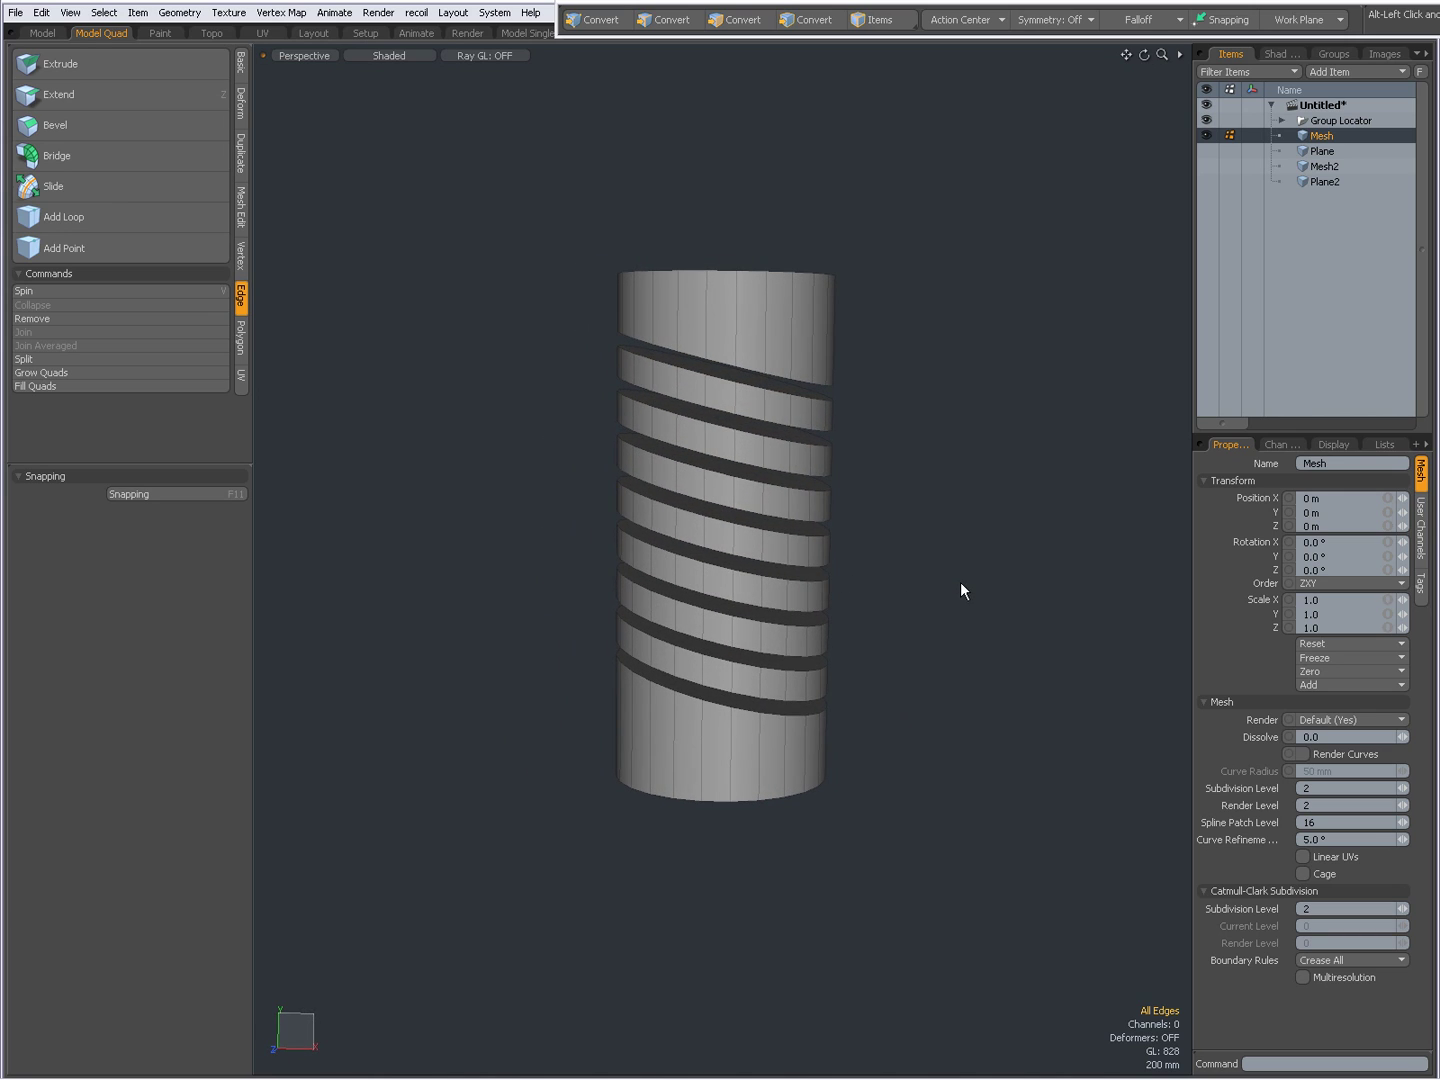
Step: Bring up the quick-access set of modelling tools containing Extrude, Bevel and Loop Slice
key("ctrl+1")
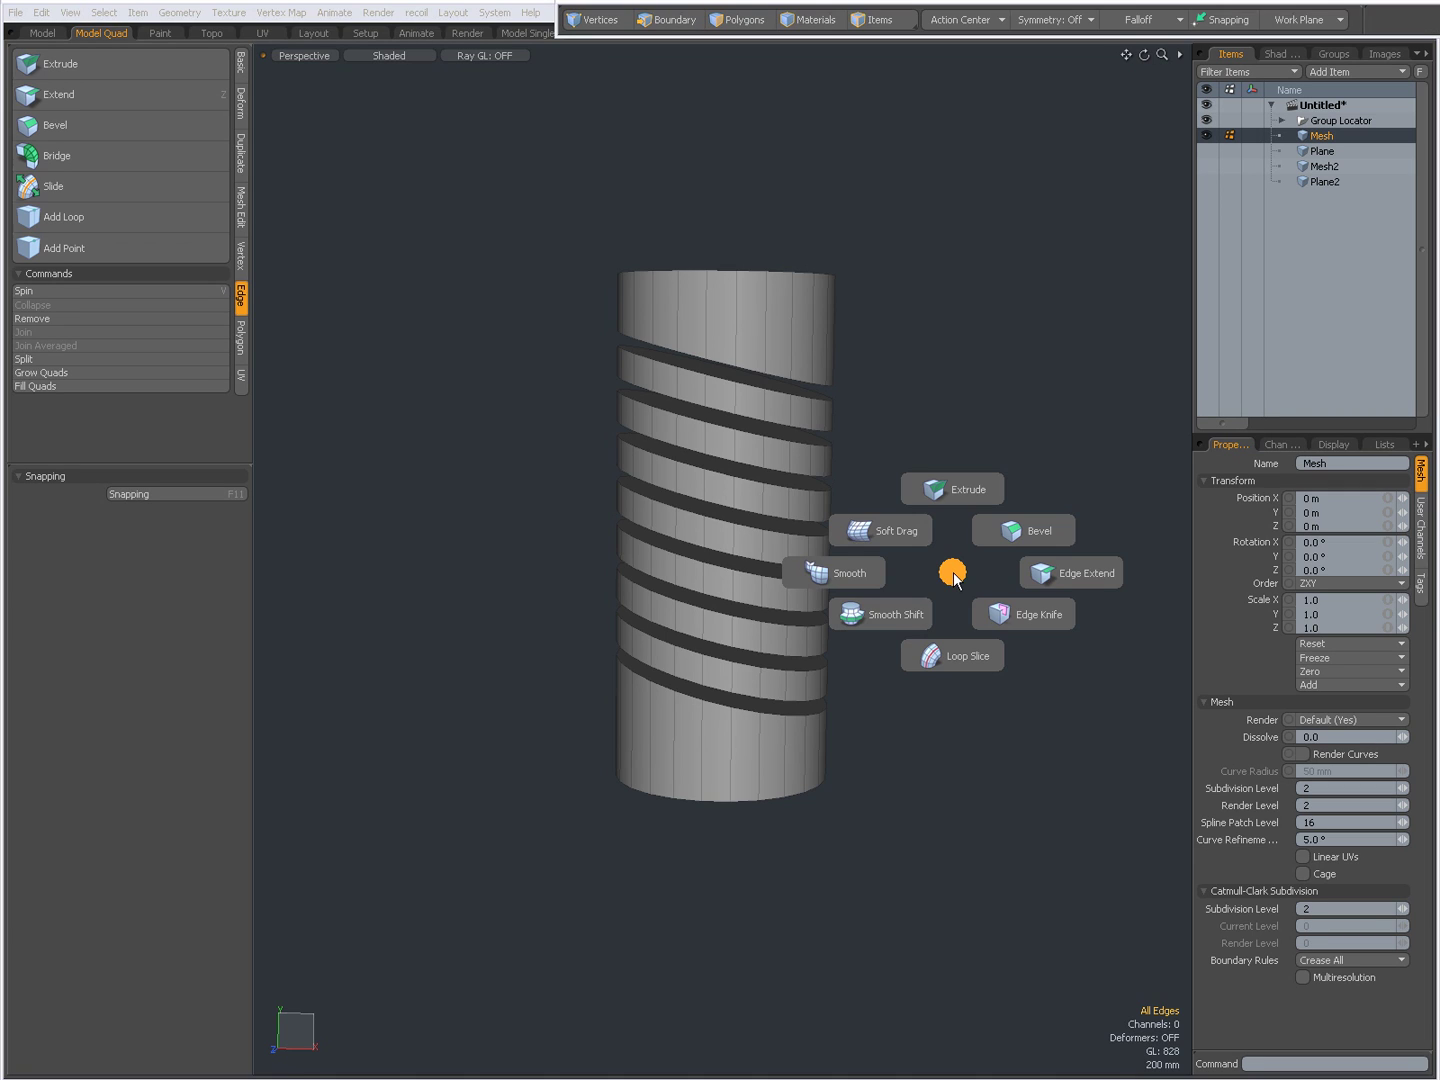